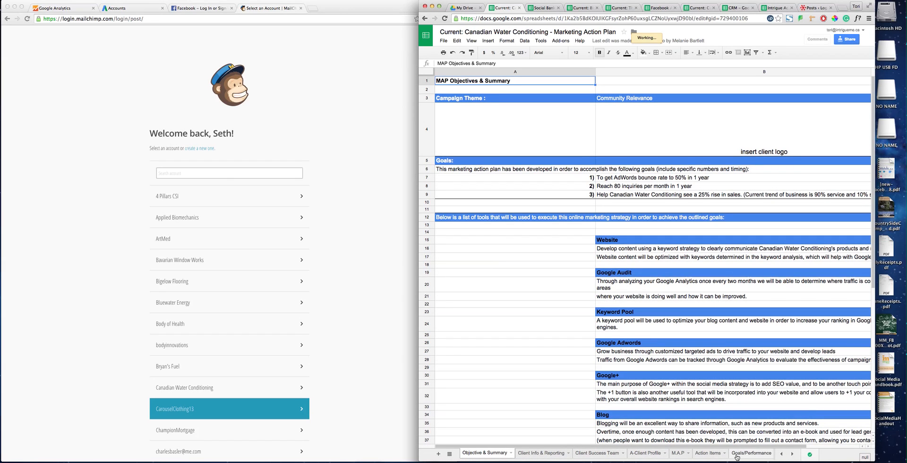
- Show the Goals/Performance sheet of the Canadian Water Conditioning marketing action plan and bring up the Facebook login page beside it
{"action": "left_click", "coordinate": [751, 453]}
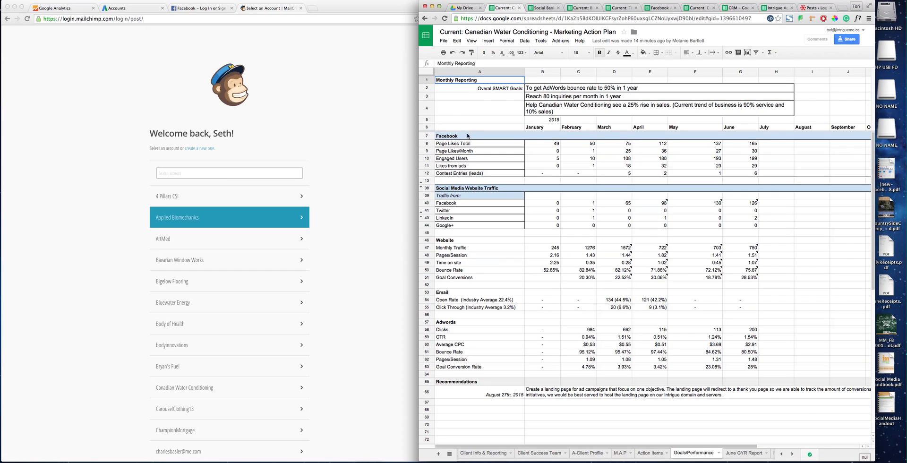
{"action": "left_click", "coordinate": [232, 38]}
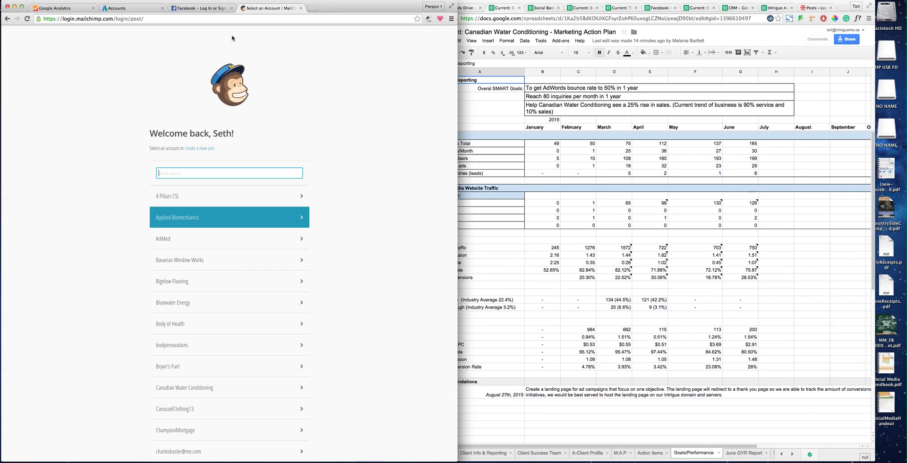
{"action": "left_click", "coordinate": [183, 12]}
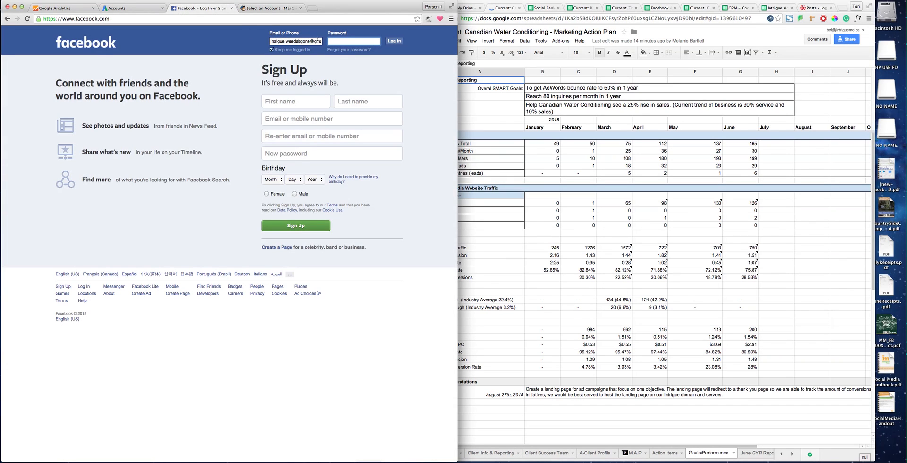
- Search Google Drive for "iaac" and open the Intrigue Access Accounts Current - IAAC spreadsheet
{"action": "left_click", "coordinate": [472, 15]}
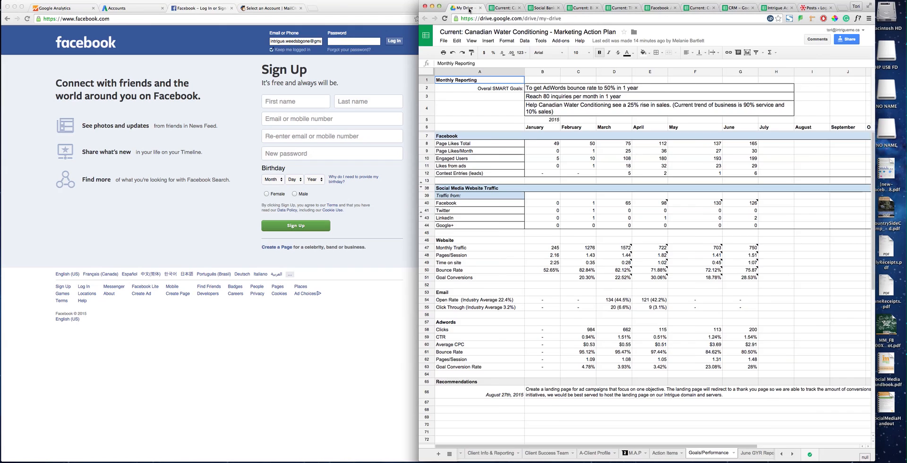
{"action": "left_click", "coordinate": [466, 8]}
{"action": "triple_click", "coordinate": [515, 36]}
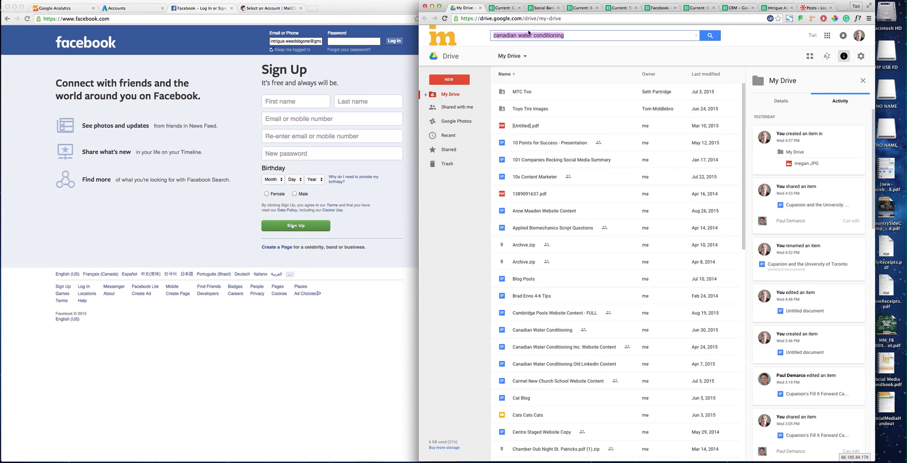
{"action": "type", "text": "iaac"}
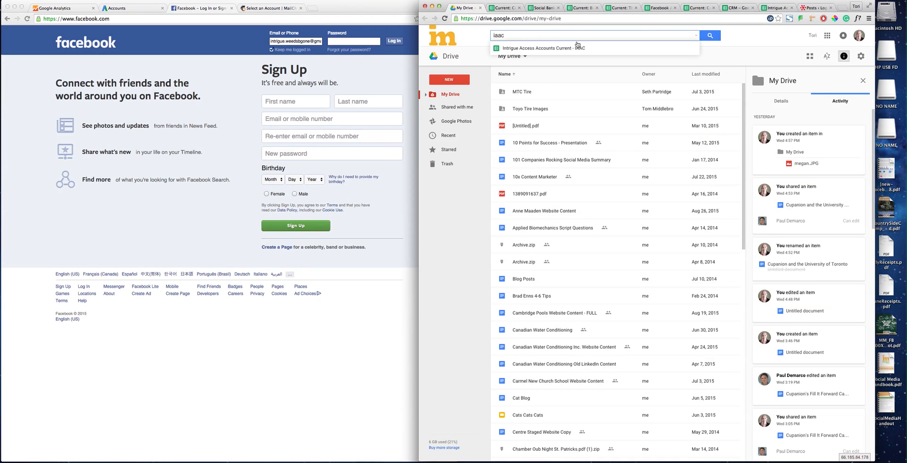
{"action": "left_click", "coordinate": [575, 47]}
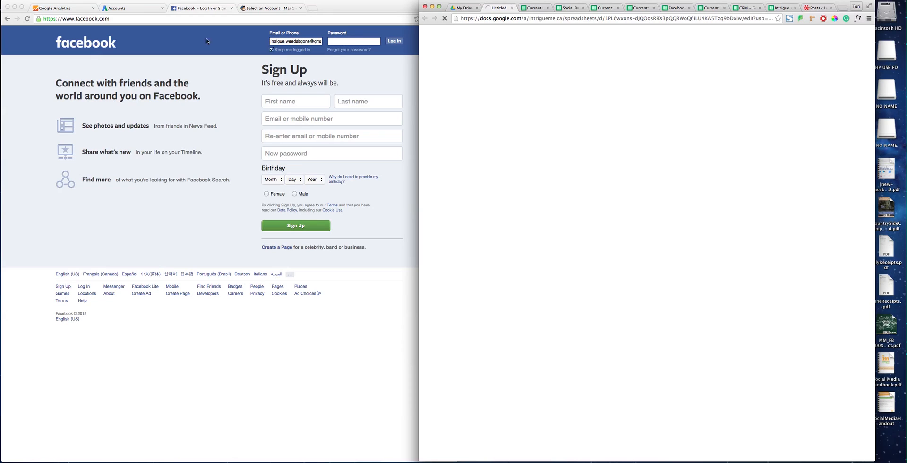
- Clear the prefilled e-mail address from the Facebook login form
{"action": "left_click", "coordinate": [284, 41]}
{"action": "double_click", "coordinate": [291, 42]}
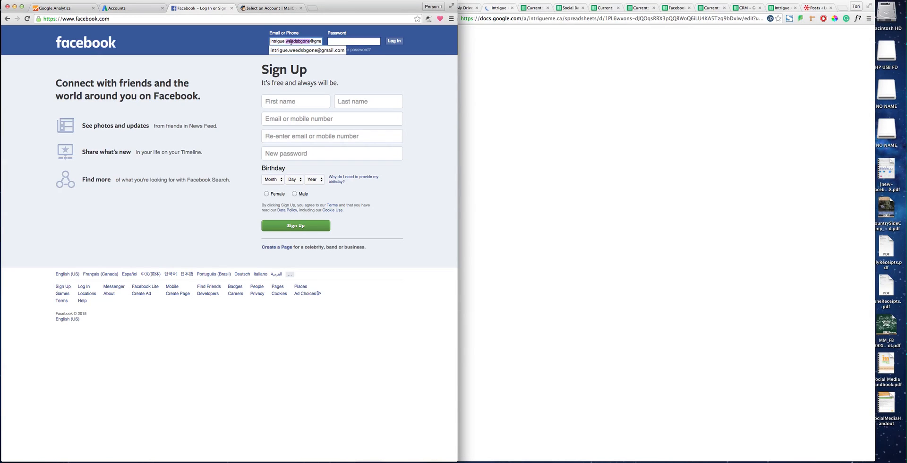
{"action": "key", "text": "super+a"}
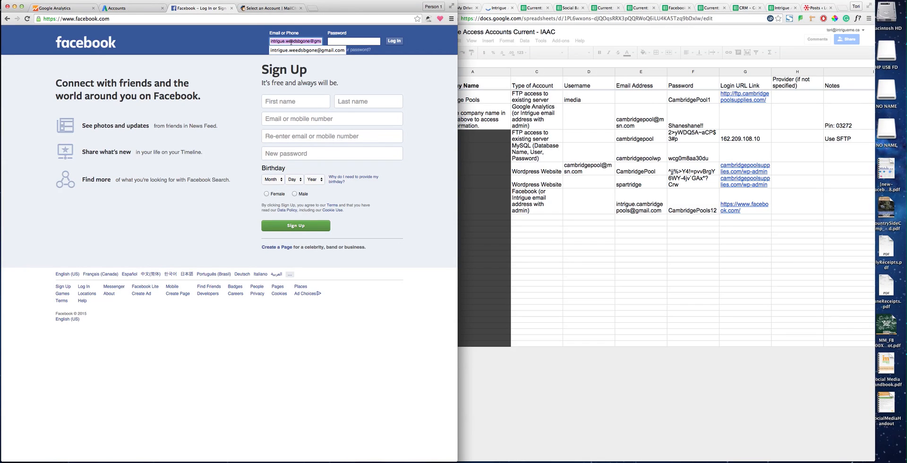
{"action": "key", "text": "BackSpace"}
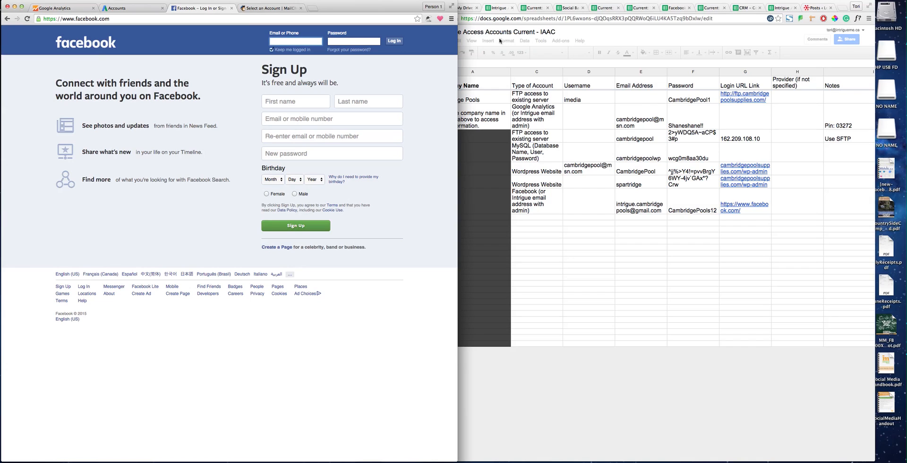
- Switch the access accounts spreadsheet to the Intrigue Accounts sheet and search it for "facebook"
{"action": "left_click", "coordinate": [470, 31]}
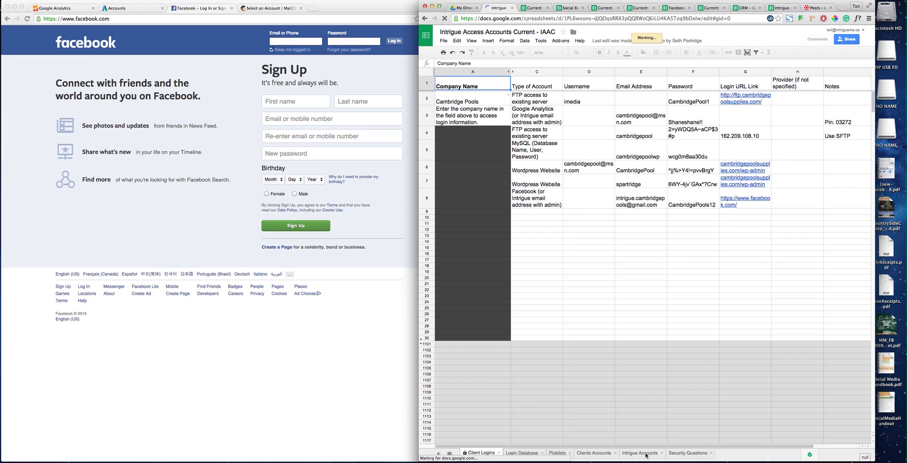
{"action": "left_click", "coordinate": [641, 452]}
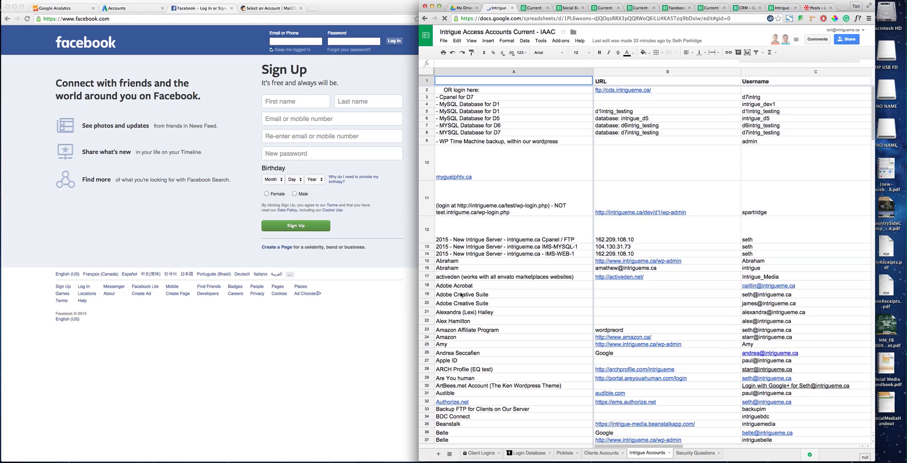
{"action": "key", "text": "super+f"}
{"action": "type", "text": "fac"}
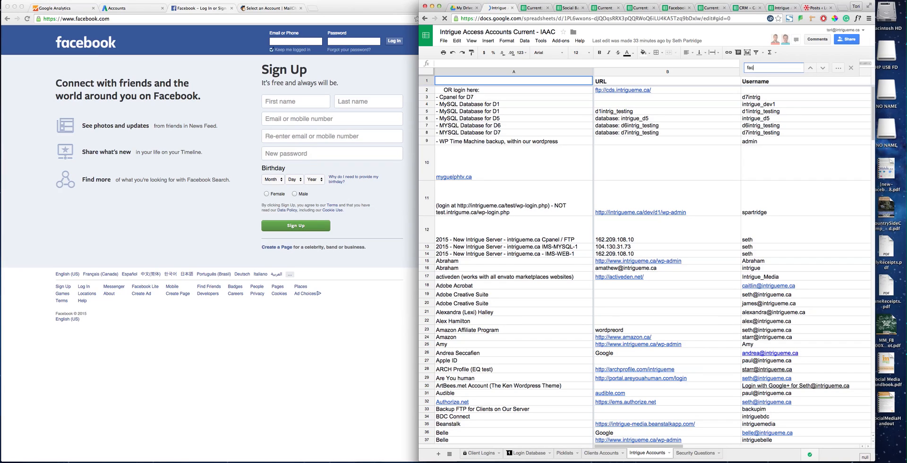
{"action": "type", "text": "ebook"}
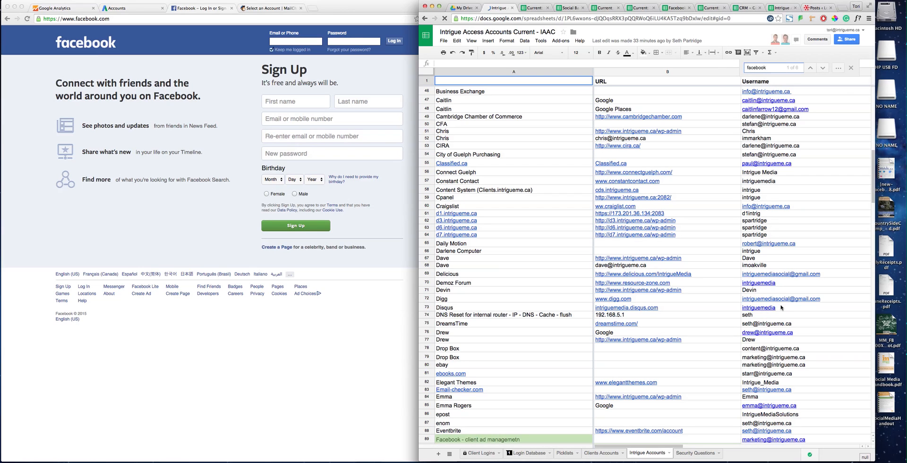
- Step through the matches to Intrigue's Facebook personal profile entry and copy its username into the e-mail field of the Facebook login
{"action": "left_click_drag", "start_coordinate": [673, 447], "coordinate": [727, 450]}
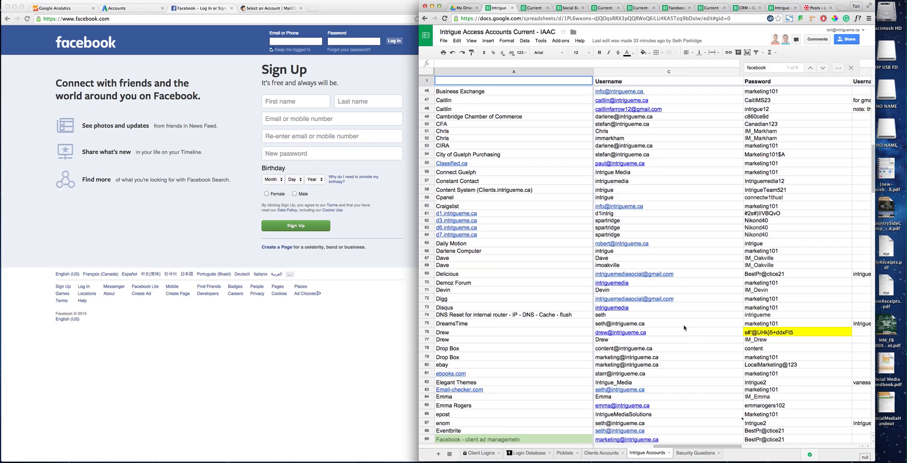
{"action": "left_click", "coordinate": [823, 68]}
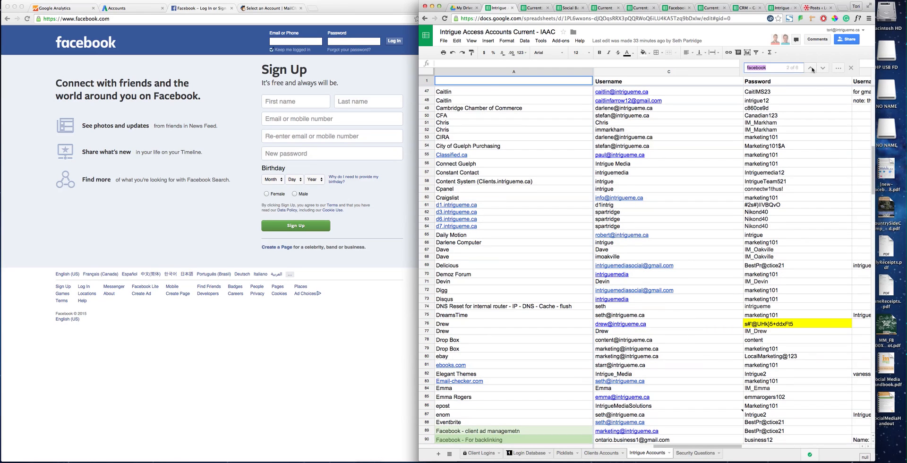
{"action": "left_click", "coordinate": [824, 68]}
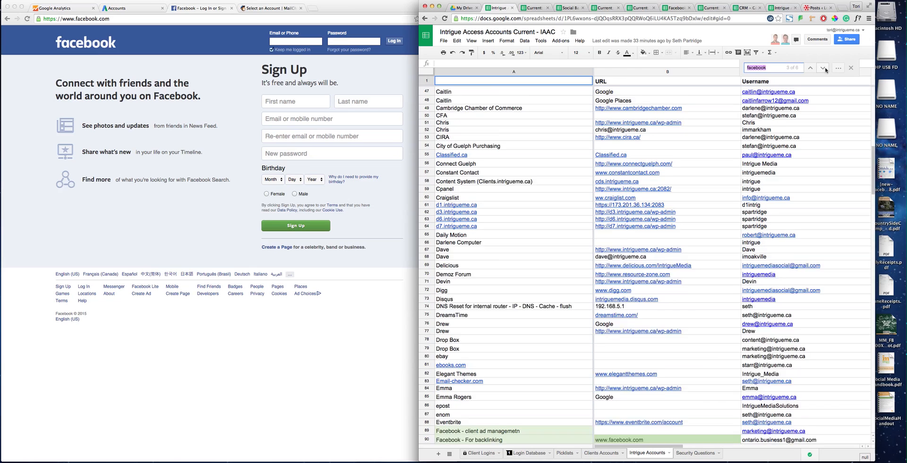
{"action": "left_click", "coordinate": [826, 68]}
{"action": "left_click", "coordinate": [824, 68]}
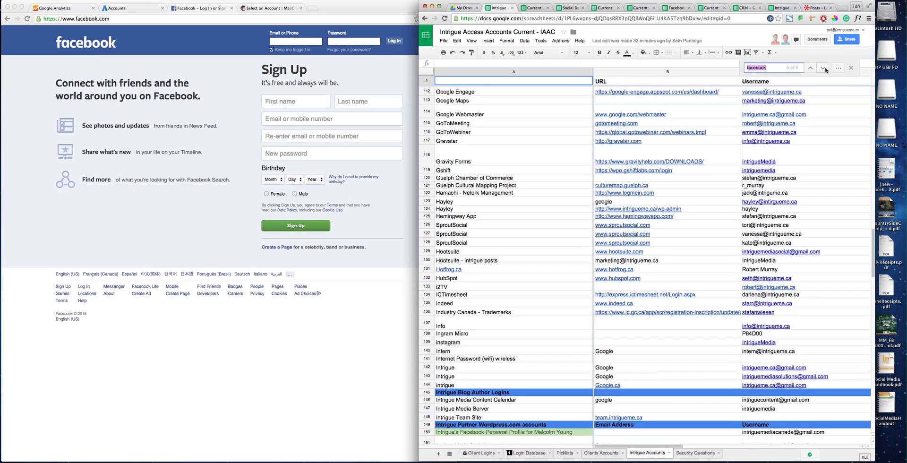
{"action": "left_click", "coordinate": [866, 433]}
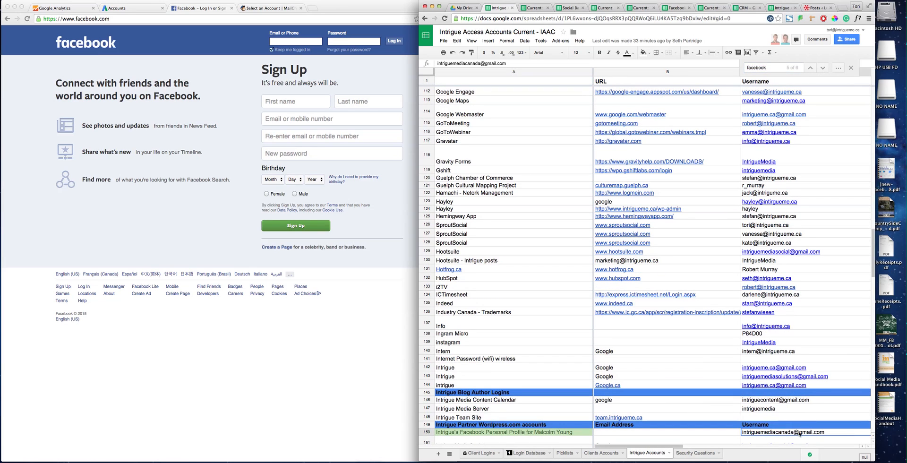
{"action": "key", "text": "ctrl+c"}
{"action": "left_click", "coordinate": [309, 42]}
{"action": "key", "text": "ctrl+v"}
- Copy the account password from the same entry into the Facebook password field and log in
{"action": "left_click", "coordinate": [798, 437]}
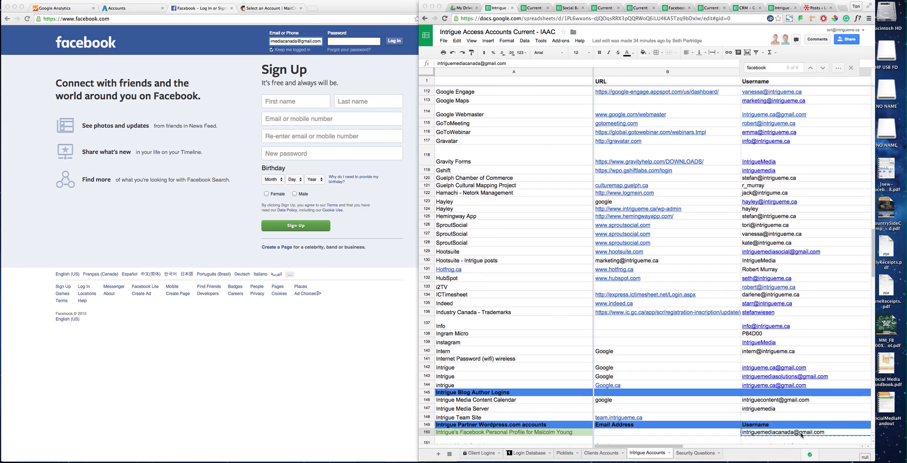
{"action": "key", "text": "Right"}
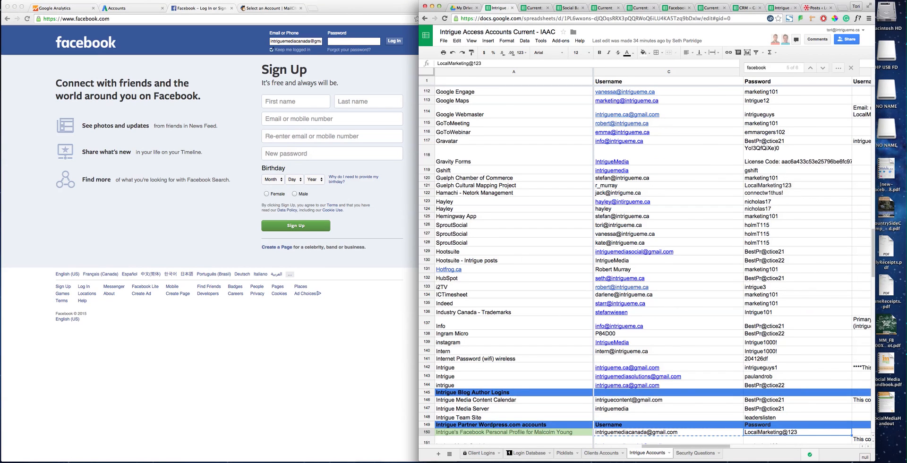
{"action": "left_click", "coordinate": [372, 43]}
{"action": "key", "text": "super+v"}
{"action": "left_click", "coordinate": [397, 42]}
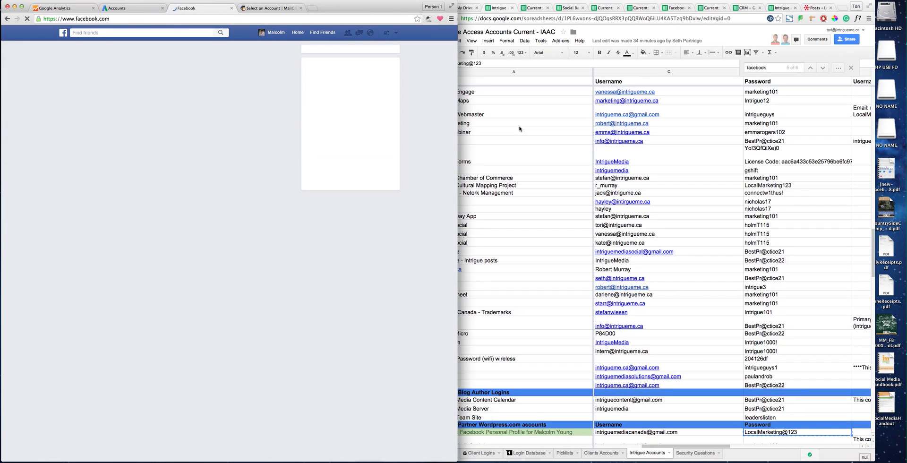
- Close the access accounts spreadsheet and return to the Facebook window
{"action": "left_click", "coordinate": [520, 129]}
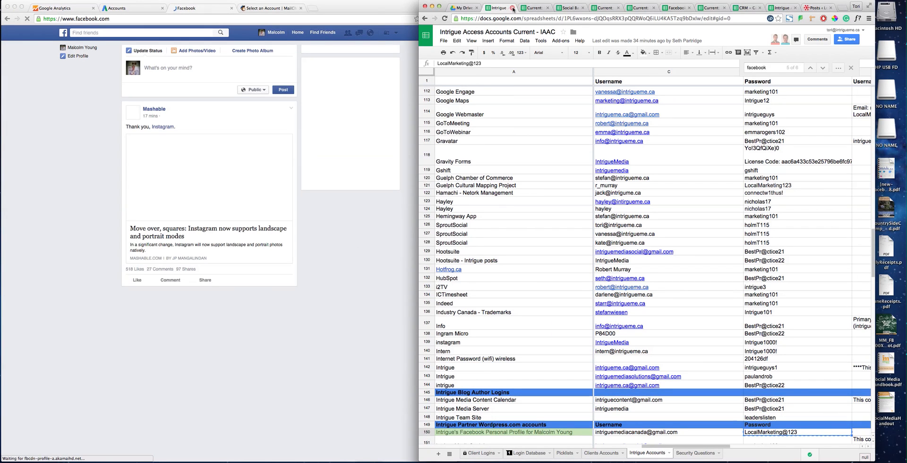
{"action": "key", "text": "super+w"}
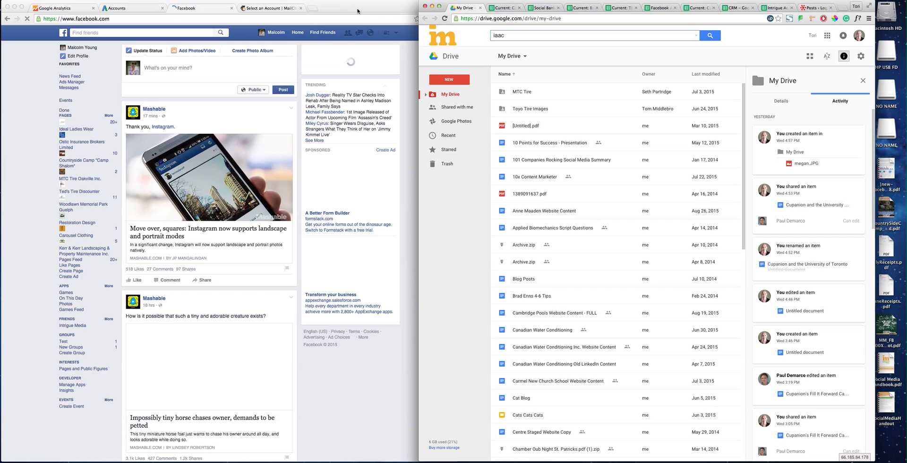
{"action": "left_click", "coordinate": [358, 11]}
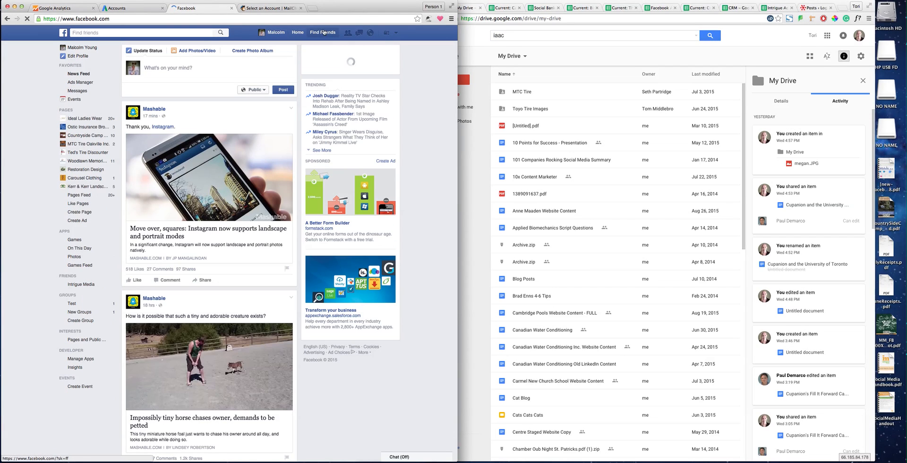
- Reload the Facebook home page and open the full list of pages the account can be used as
{"action": "left_click", "coordinate": [396, 33]}
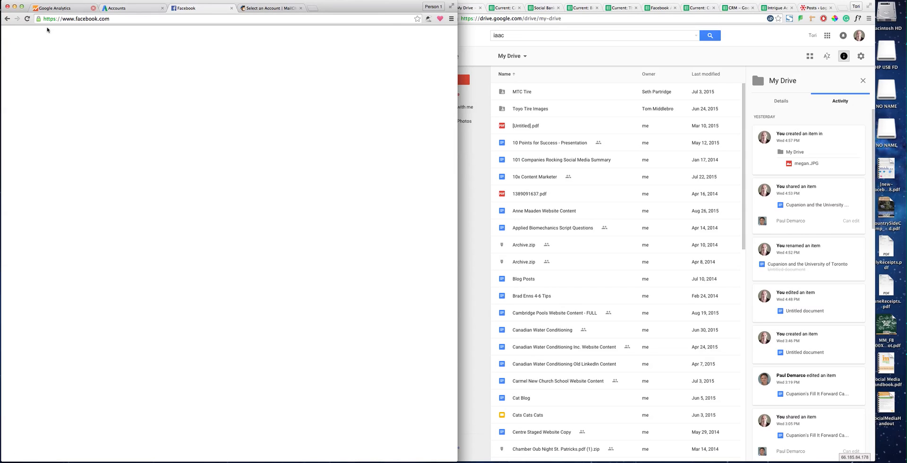
{"action": "left_click", "coordinate": [27, 19]}
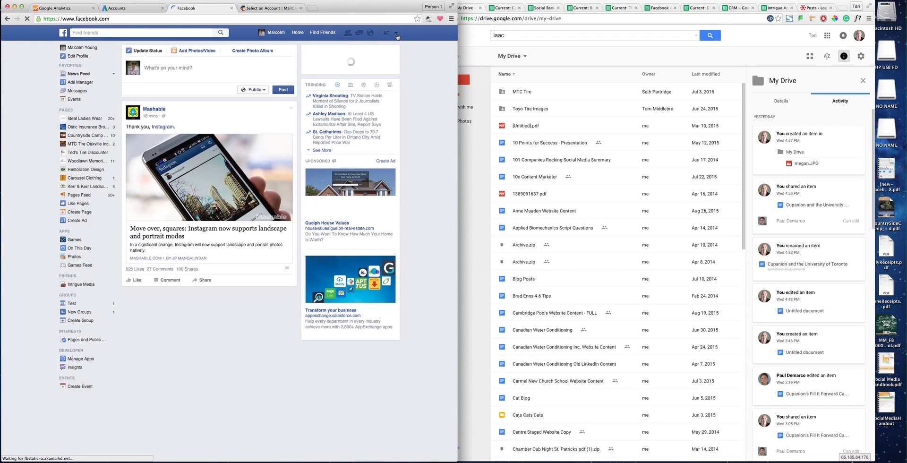
{"action": "left_click", "coordinate": [397, 37]}
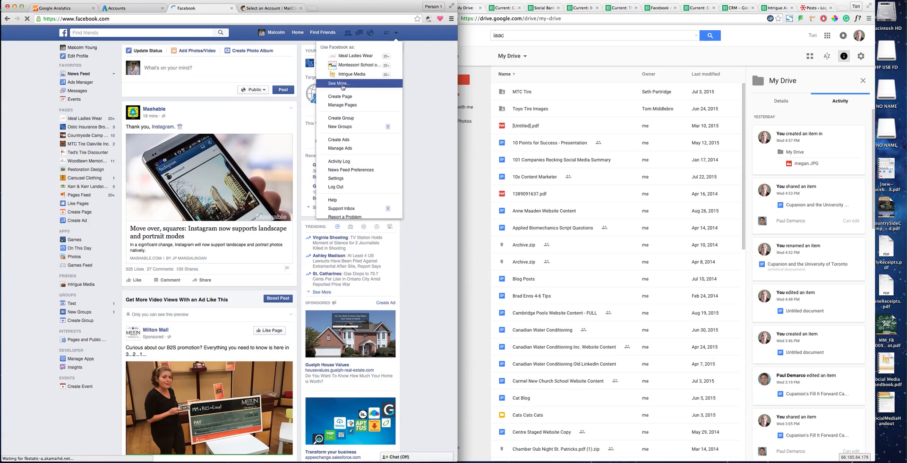
{"action": "left_click", "coordinate": [342, 84]}
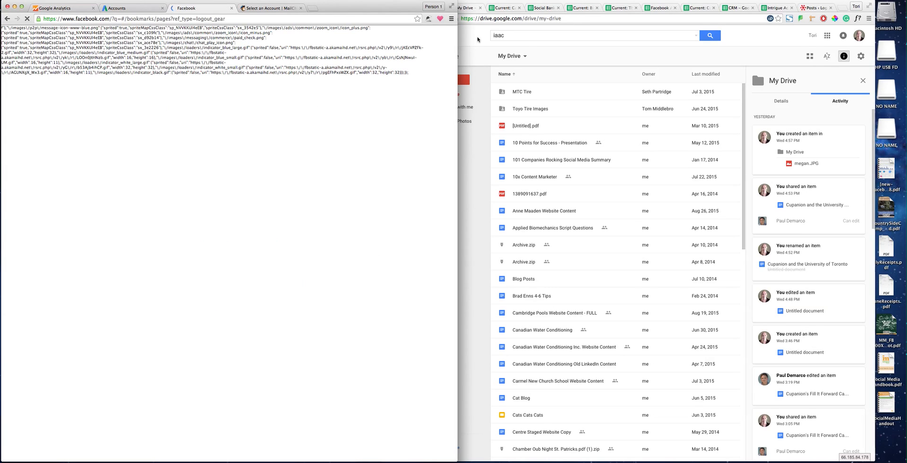
- Return to the Canadian Water Conditioning marketing action plan and look over its M.A.P and Goals/Performance sheets, down to the contest entries row
{"action": "left_click", "coordinate": [505, 8]}
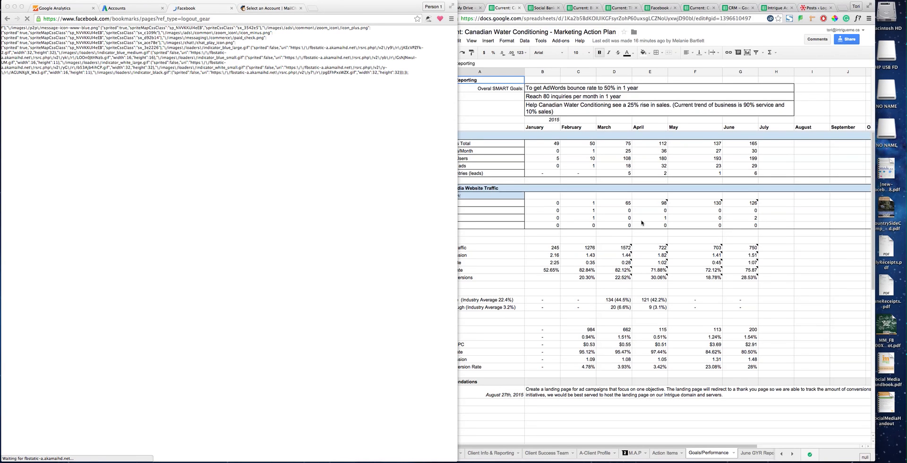
{"action": "left_click", "coordinate": [636, 454]}
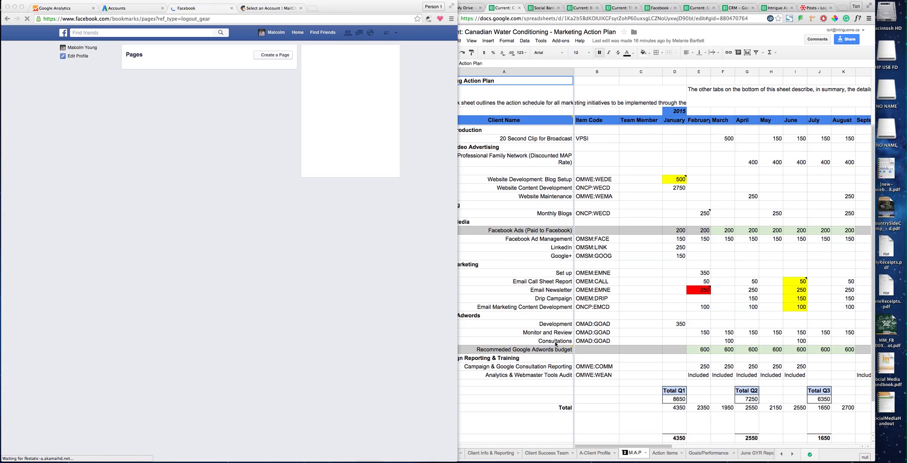
{"action": "left_click", "coordinate": [716, 454]}
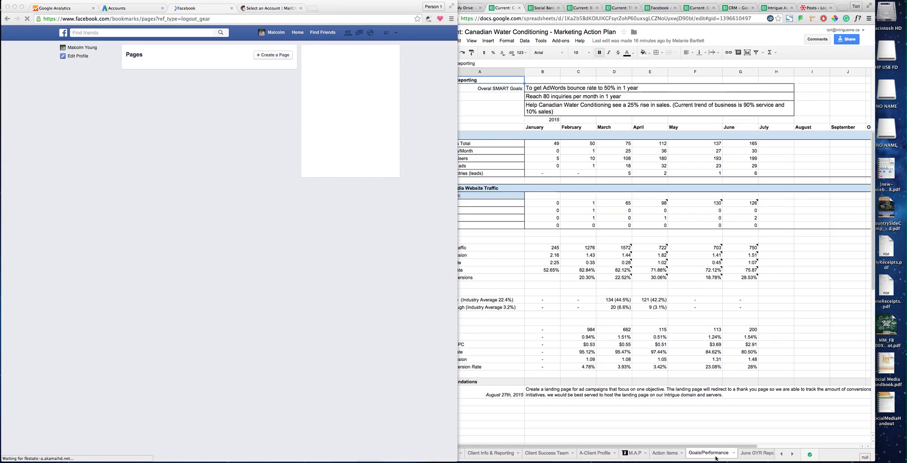
{"action": "left_click", "coordinate": [503, 173]}
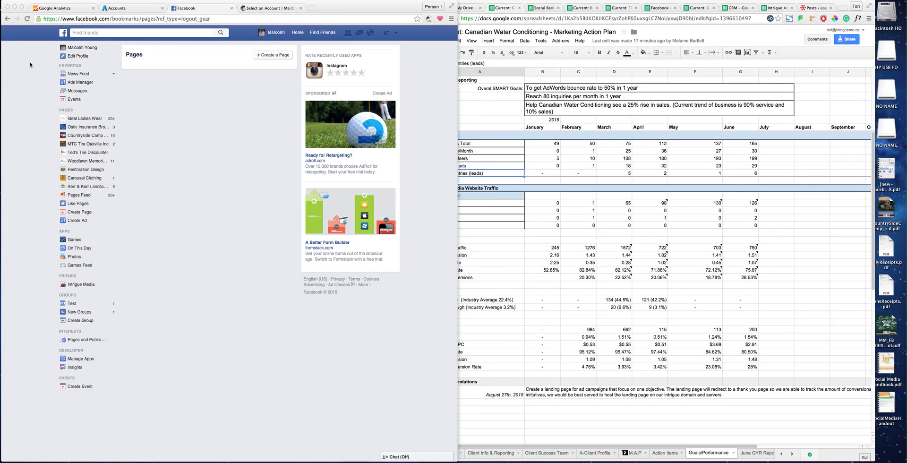
- Reload the Facebook Pages list
{"action": "left_click", "coordinate": [185, 55]}
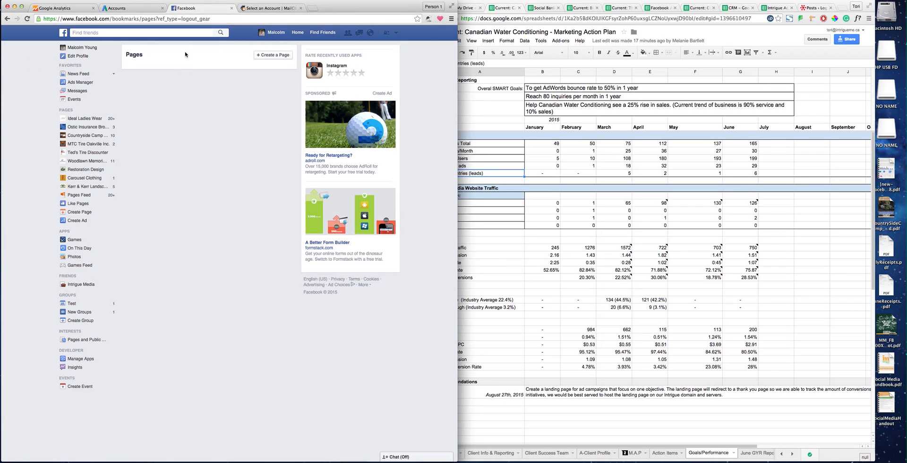
{"action": "left_click", "coordinate": [27, 19]}
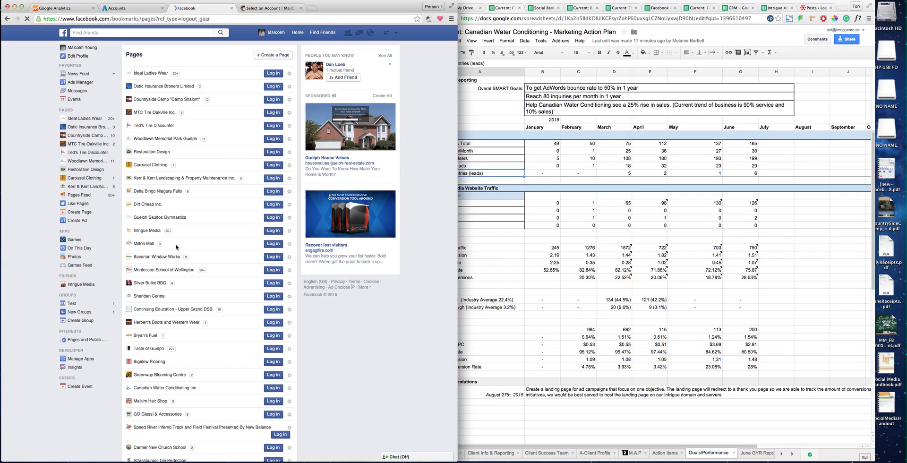
- Open the Insights of the Canadian Water Conditioning Inc. page and start an export of the Insights data
{"action": "left_click", "coordinate": [184, 391]}
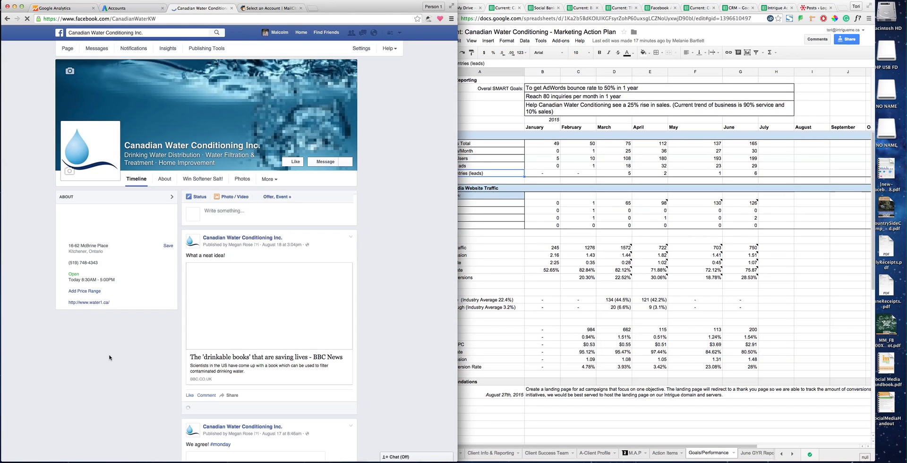
{"action": "left_click", "coordinate": [168, 52]}
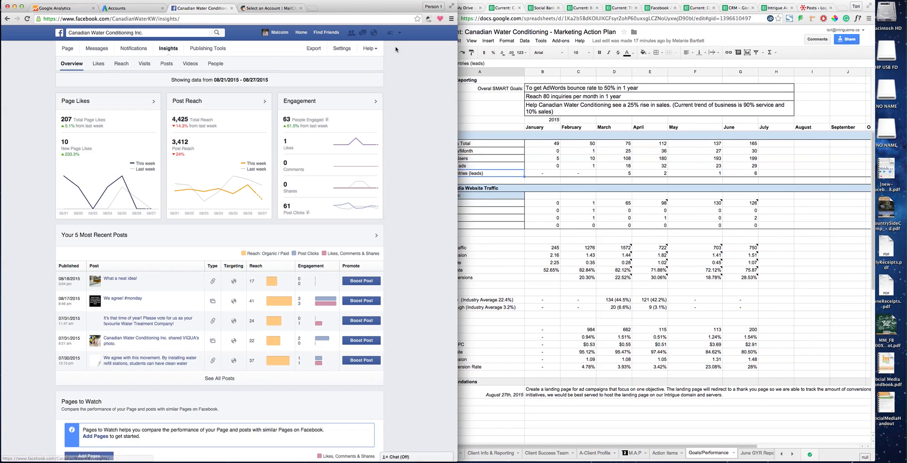
{"action": "left_click", "coordinate": [311, 52]}
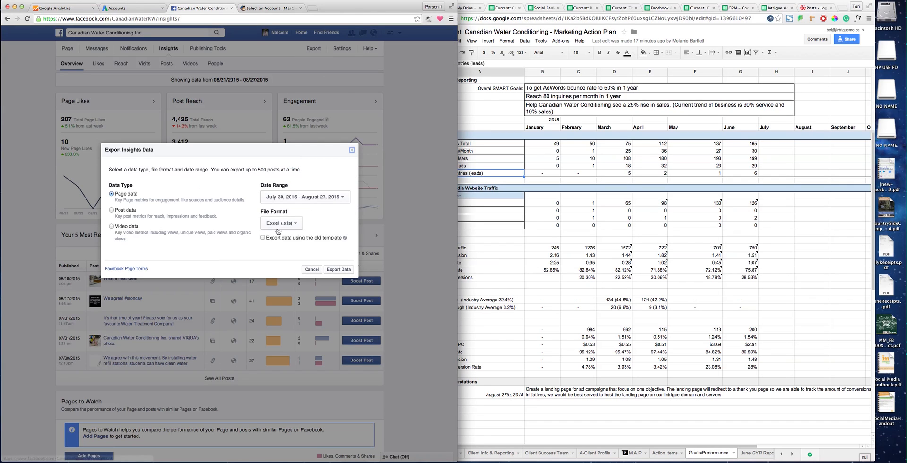
- Set the Insights export's date range to July 1, 2015 - July 31, 2015
{"action": "left_click", "coordinate": [305, 197]}
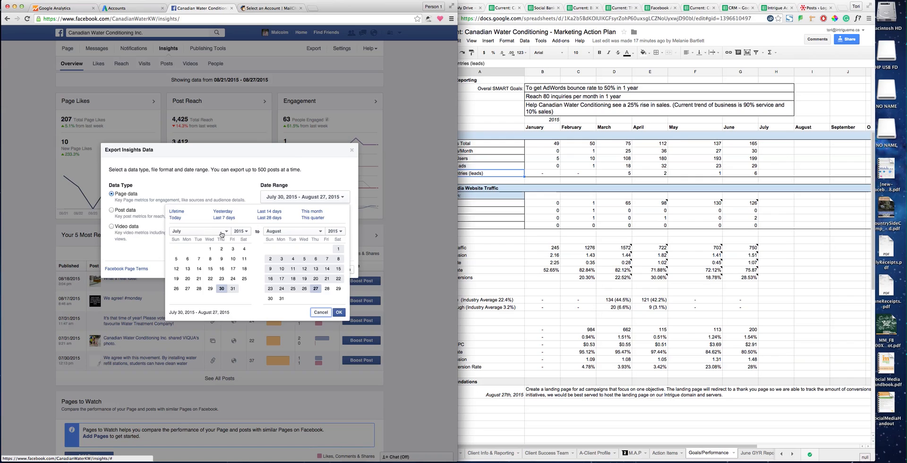
{"action": "left_click", "coordinate": [210, 249]}
{"action": "left_click", "coordinate": [294, 231]}
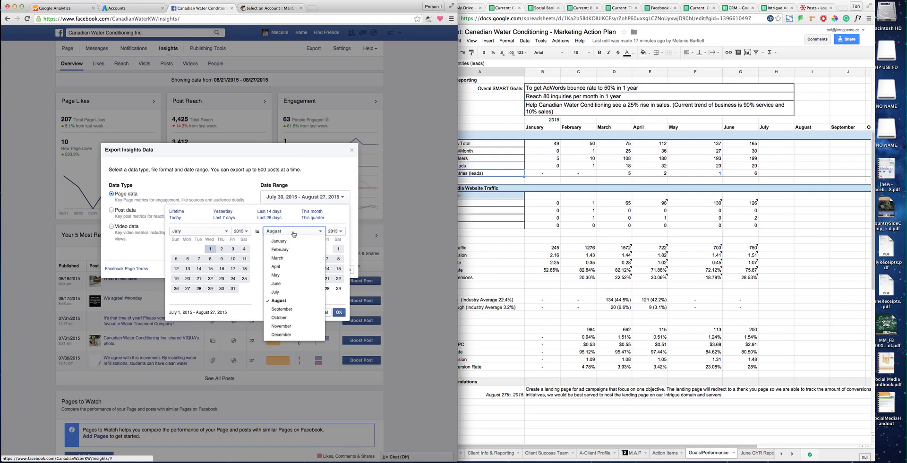
{"action": "left_click", "coordinate": [275, 292]}
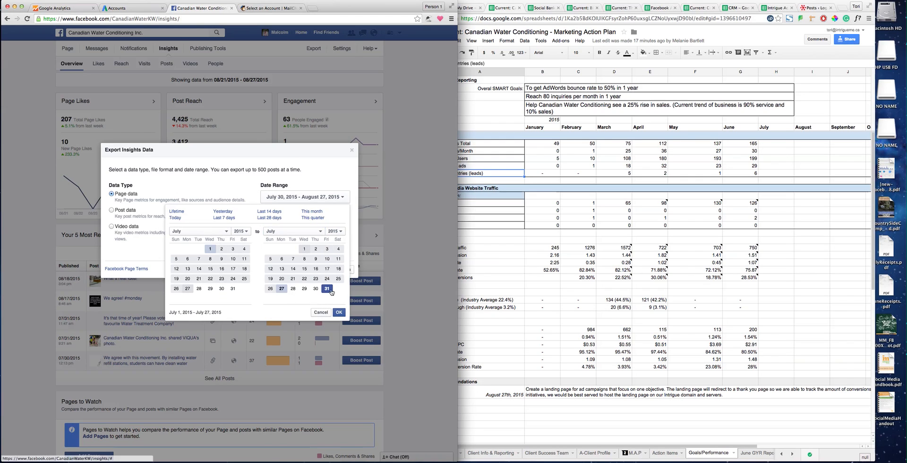
{"action": "left_click", "coordinate": [327, 288]}
{"action": "left_click", "coordinate": [339, 313]}
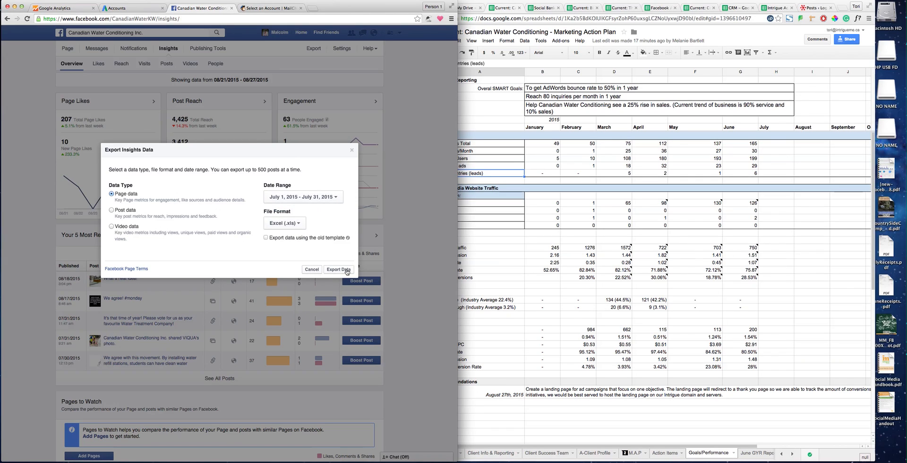
- Set the export's file format to comma-separated values and export the page data
{"action": "left_click", "coordinate": [284, 224]}
{"action": "left_click", "coordinate": [287, 246]}
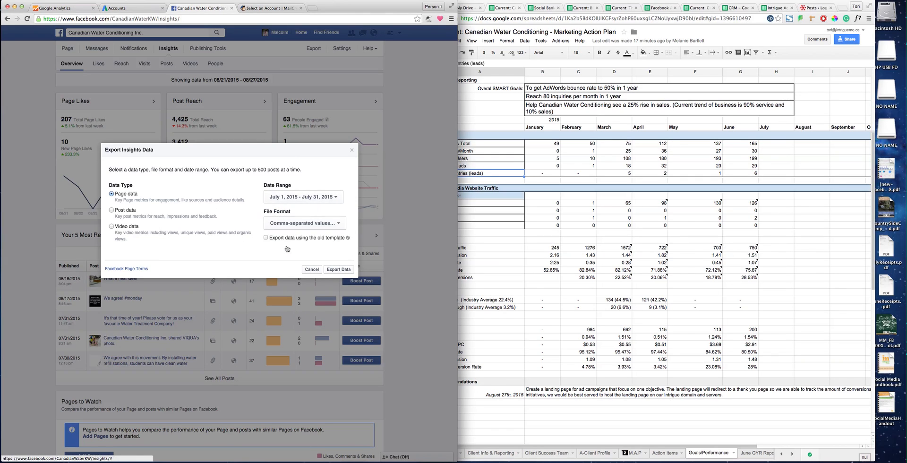
{"action": "left_click", "coordinate": [340, 270]}
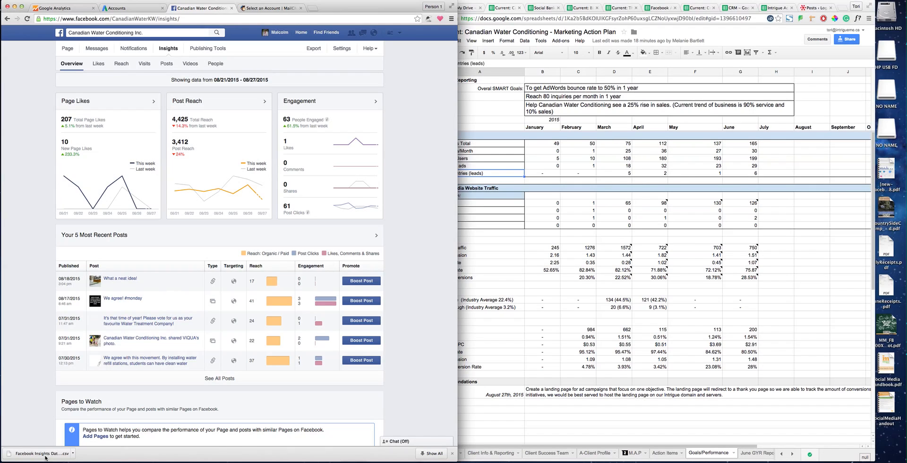
{"action": "left_click", "coordinate": [73, 454]}
{"action": "left_click", "coordinate": [72, 456]}
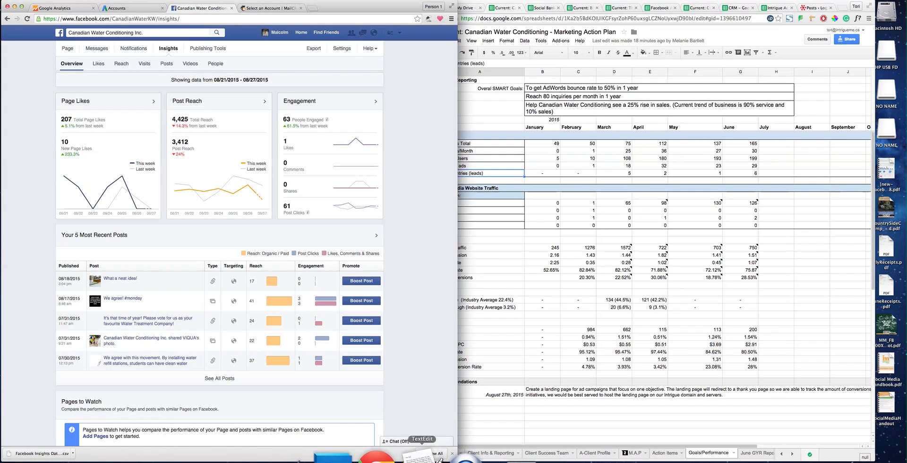
- Switch to Google AdWords and open the Canadian Water Conditioning account from the accounts list
{"action": "left_click", "coordinate": [117, 6]}
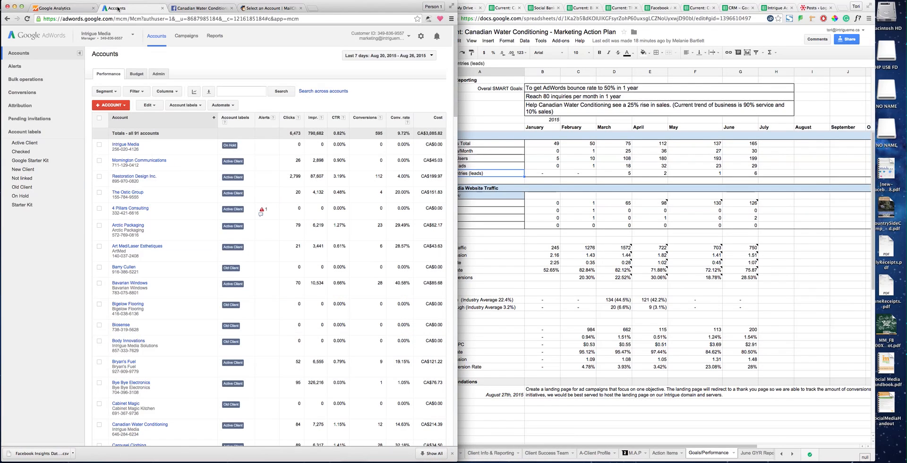
{"action": "scroll", "coordinate": [161, 228], "scroll_direction": "down", "scroll_amount": 8}
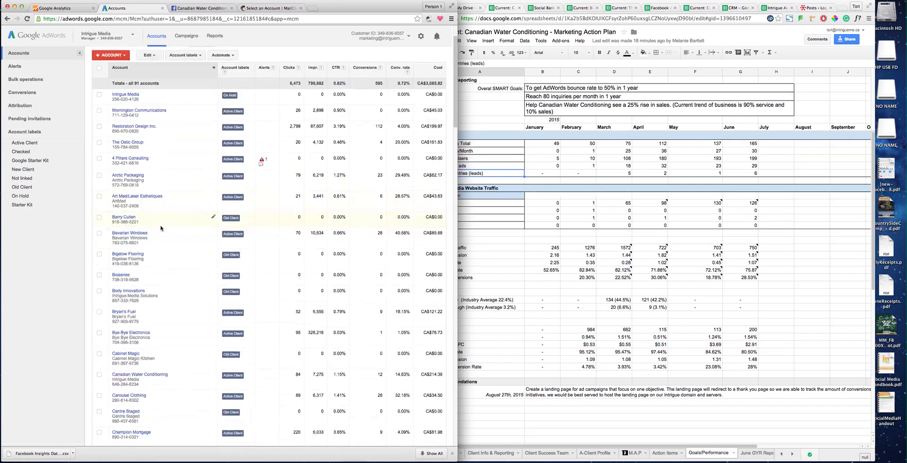
{"action": "scroll", "coordinate": [161, 229], "scroll_direction": "down", "scroll_amount": 3}
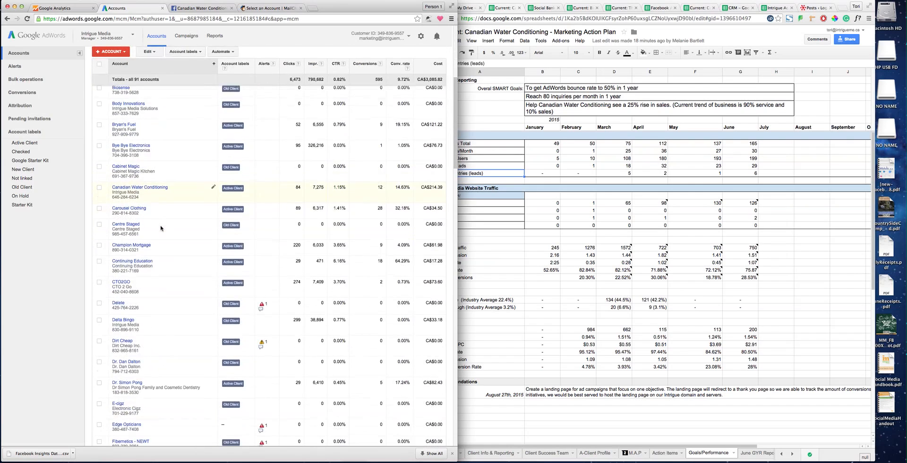
{"action": "scroll", "coordinate": [161, 228], "scroll_direction": "down", "scroll_amount": 1}
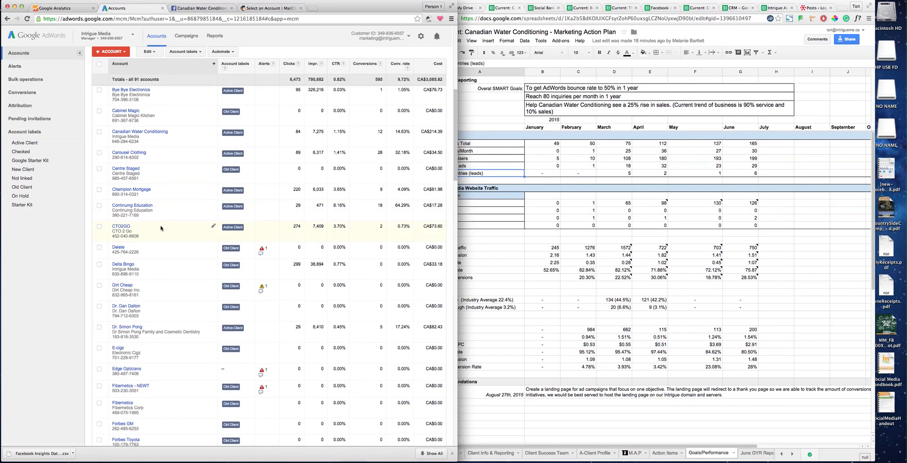
{"action": "left_click", "coordinate": [117, 164]}
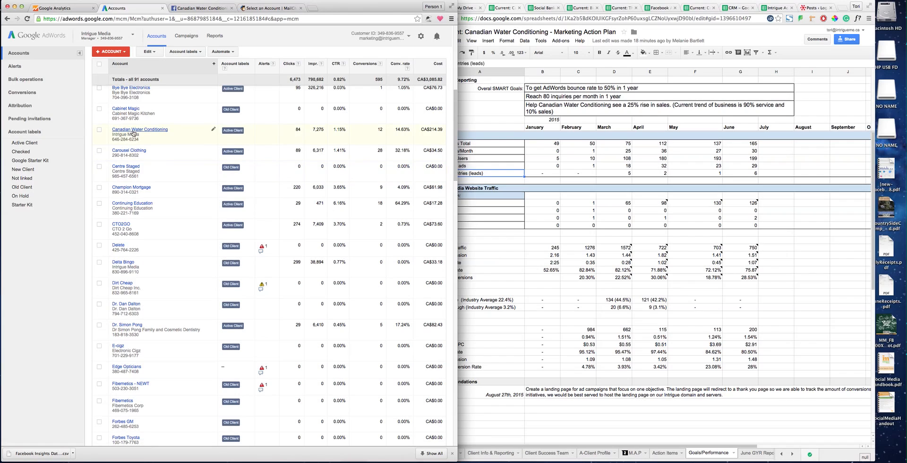
- Switch to Google Analytics, search the accounts for "canadian" and open the CWC - Referral Spam & Intrigue Filter view
{"action": "left_click", "coordinate": [52, 8]}
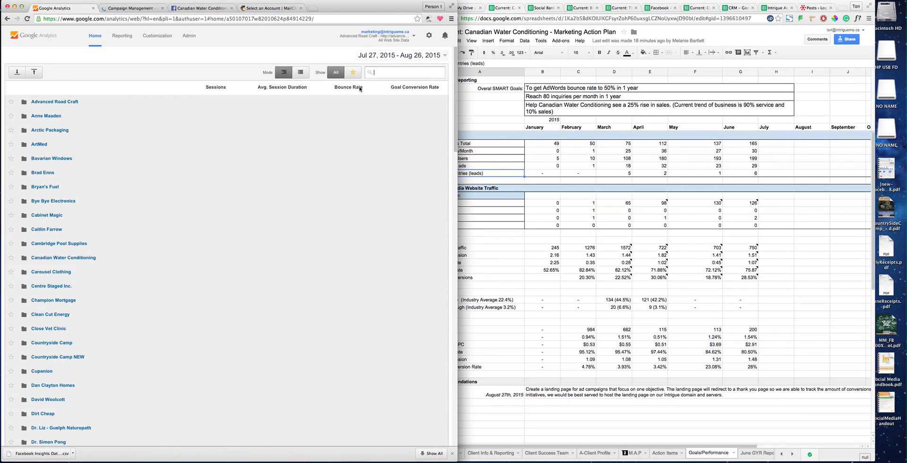
{"action": "type", "text": "can"}
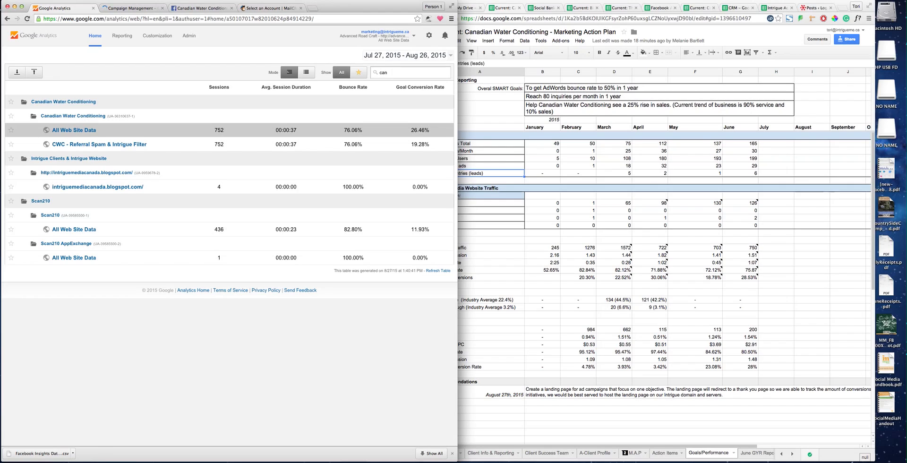
{"action": "type", "text": "adian"}
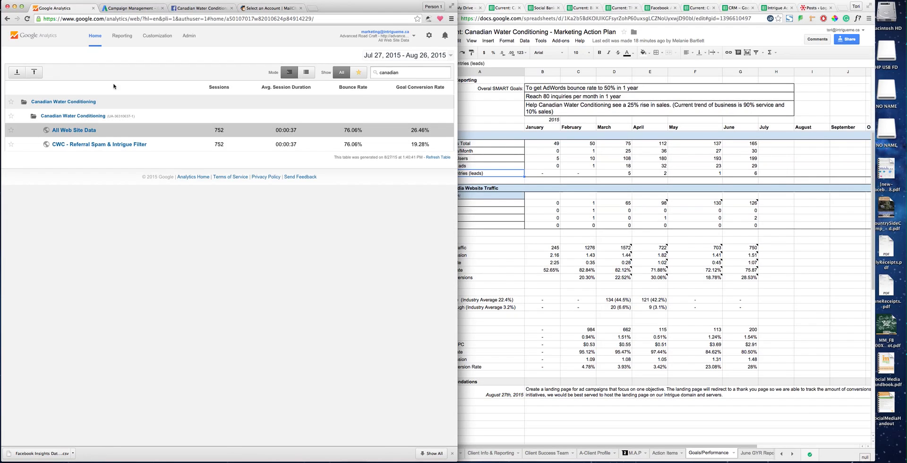
{"action": "left_click", "coordinate": [84, 145]}
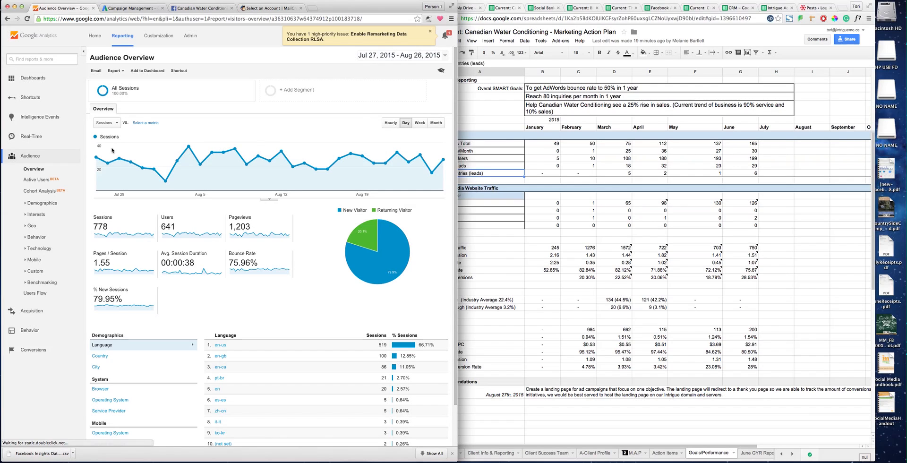
- Open the Source/Medium report of all traffic under Acquisition
{"action": "left_click", "coordinate": [27, 158]}
{"action": "left_click", "coordinate": [48, 178]}
{"action": "left_click", "coordinate": [34, 202]}
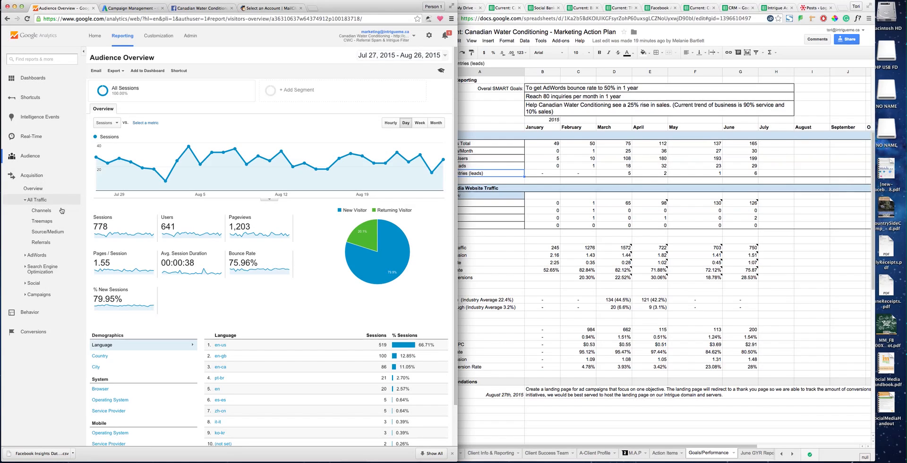
{"action": "left_click", "coordinate": [59, 234]}
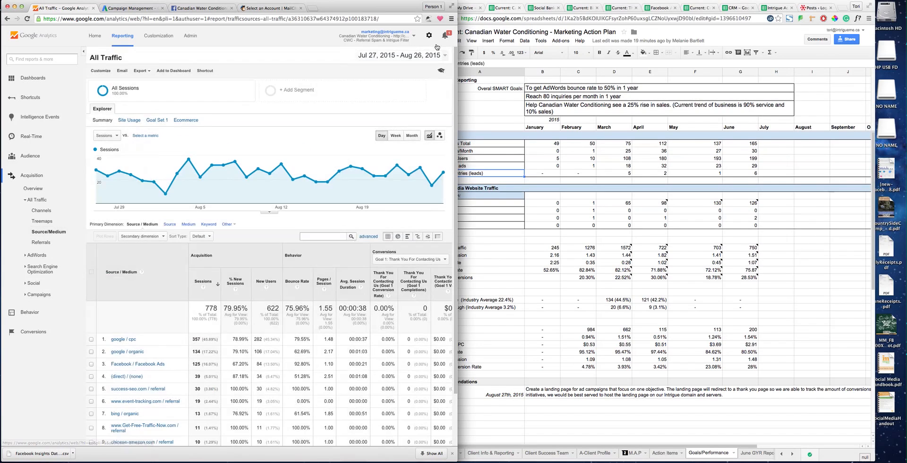
- Set the traffic report's date range to Jul 1, 2015 - Jul 31, 2015
{"action": "left_click", "coordinate": [395, 55]}
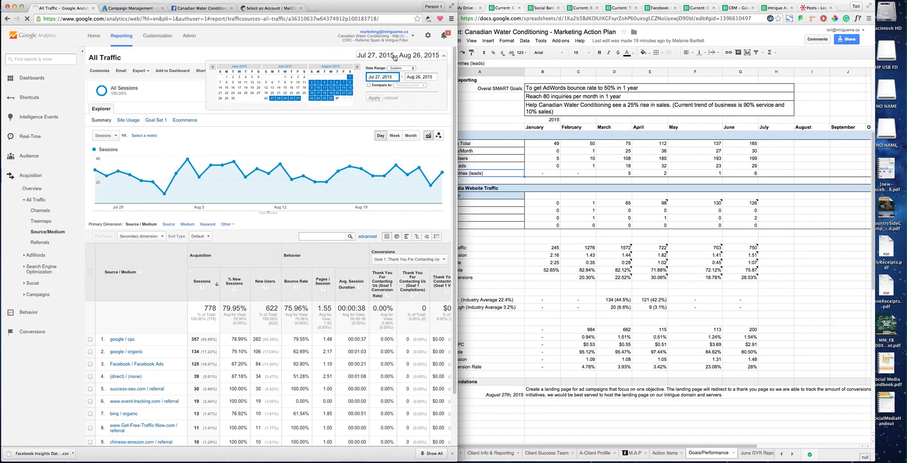
{"action": "left_click", "coordinate": [291, 67]}
{"action": "left_click", "coordinate": [372, 98]}
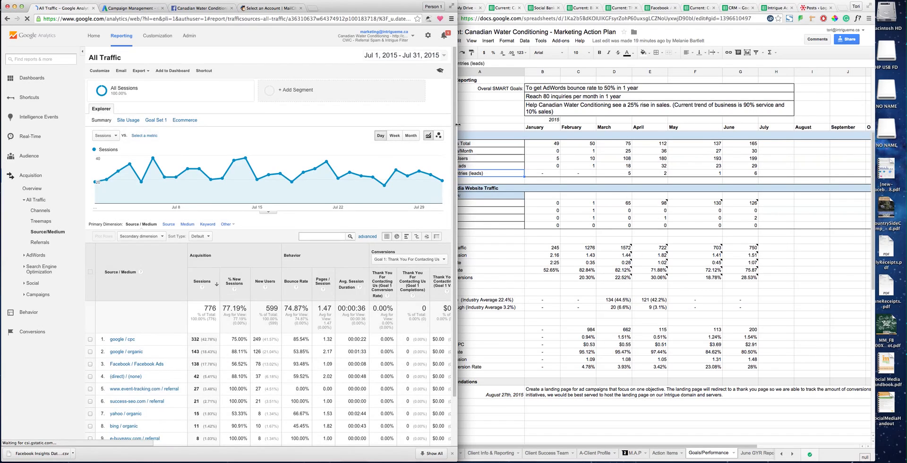
- Widen the Analytics browser window and add Hostname as the traffic table's secondary dimension
{"action": "left_click_drag", "start_coordinate": [458, 124], "coordinate": [565, 135]}
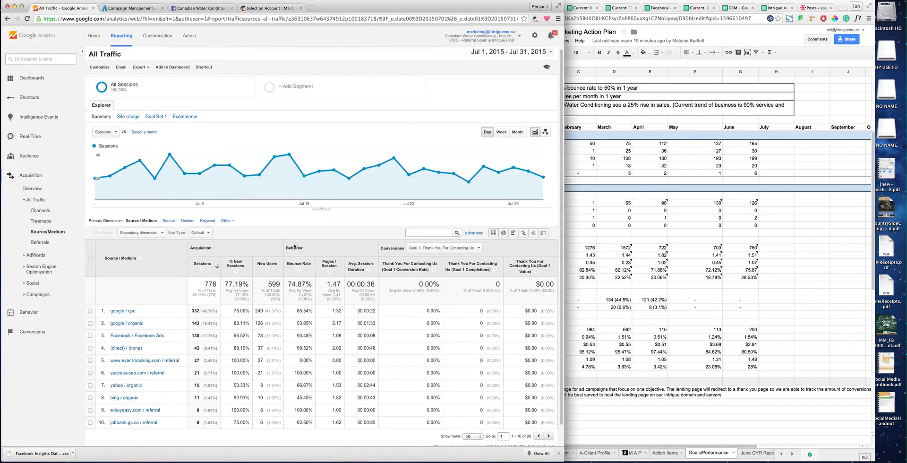
{"action": "scroll", "coordinate": [329, 263], "scroll_direction": "down", "scroll_amount": 1}
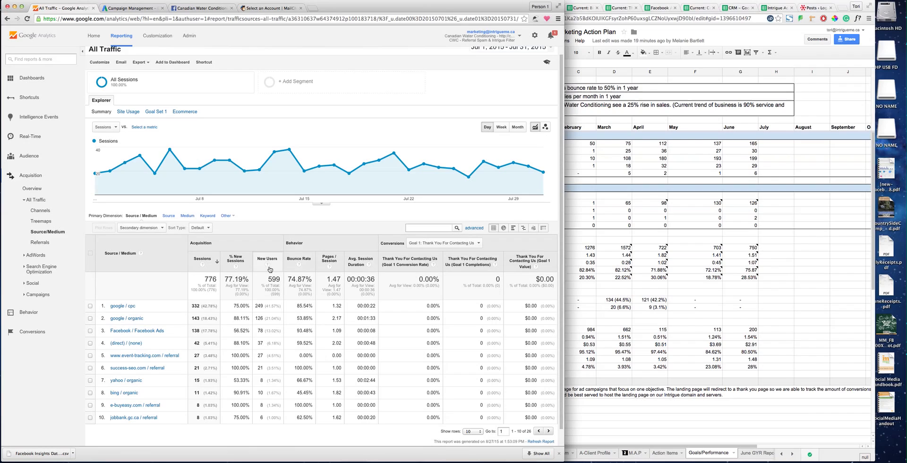
{"action": "left_click", "coordinate": [156, 231]}
{"action": "type", "text": "hostname"}
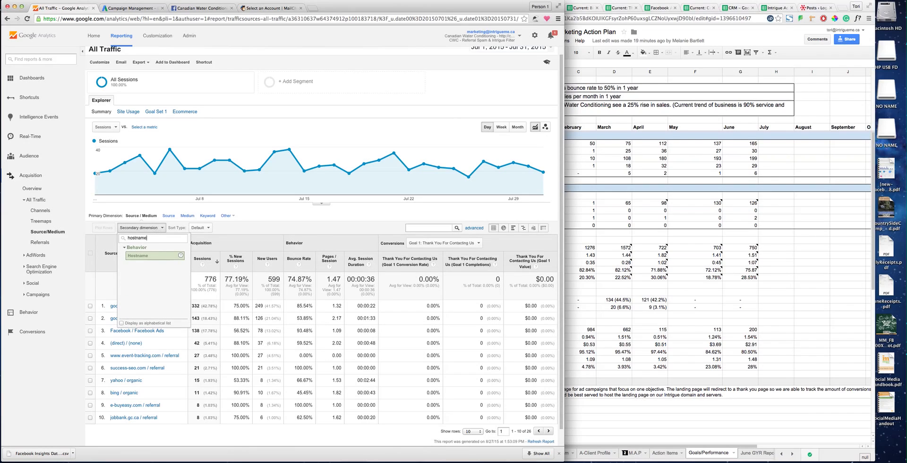
{"action": "left_click", "coordinate": [134, 263]}
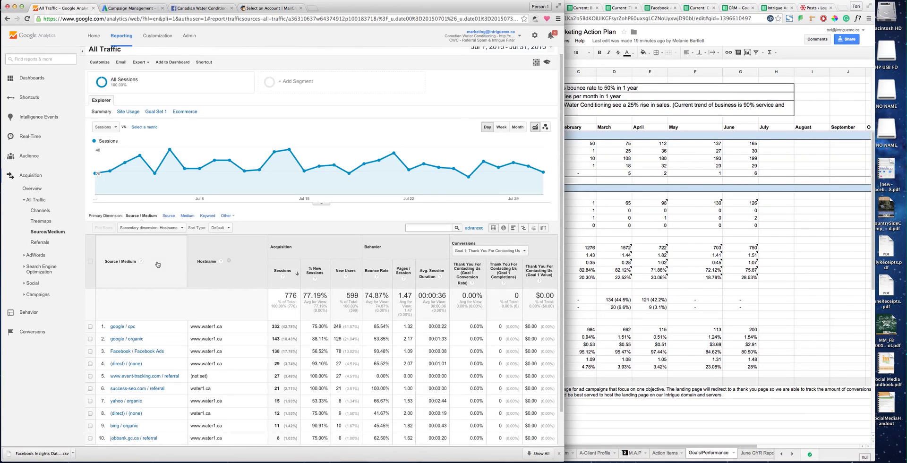
- Set the traffic table to show 50 rows and widen the browser window further
{"action": "scroll", "coordinate": [236, 253], "scroll_direction": "down", "scroll_amount": 2}
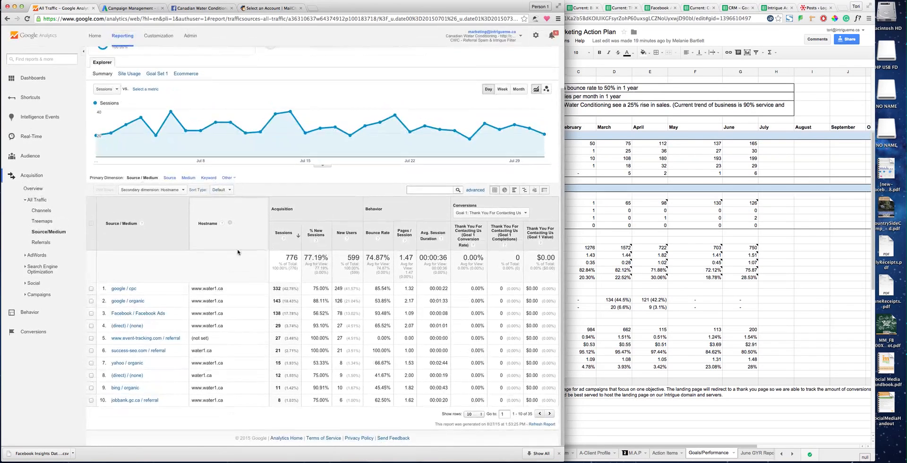
{"action": "left_click", "coordinate": [470, 416]}
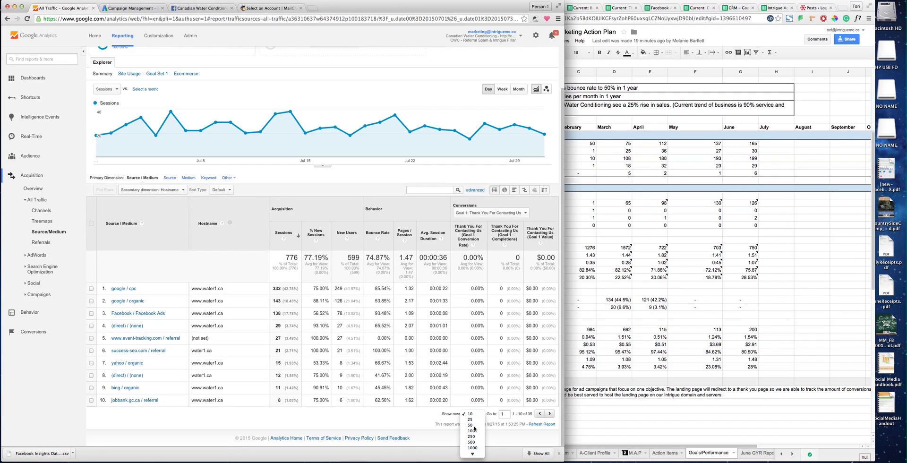
{"action": "left_click", "coordinate": [470, 425]}
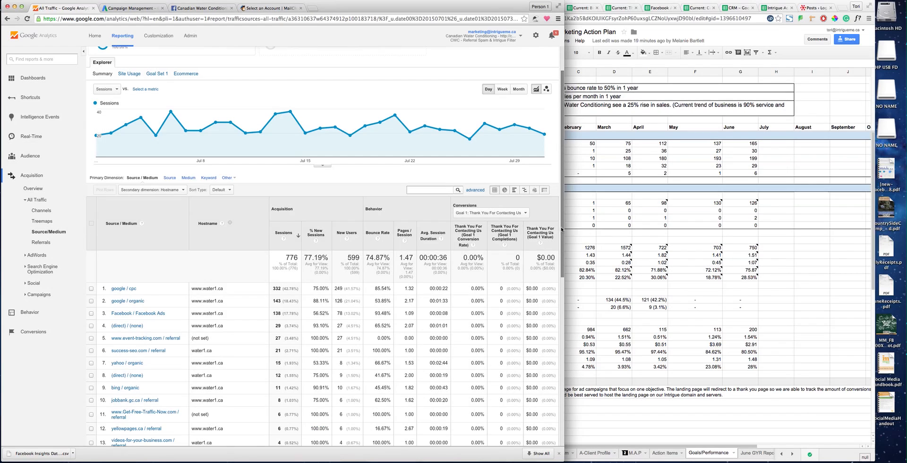
{"action": "left_click_drag", "start_coordinate": [564, 228], "coordinate": [610, 229]}
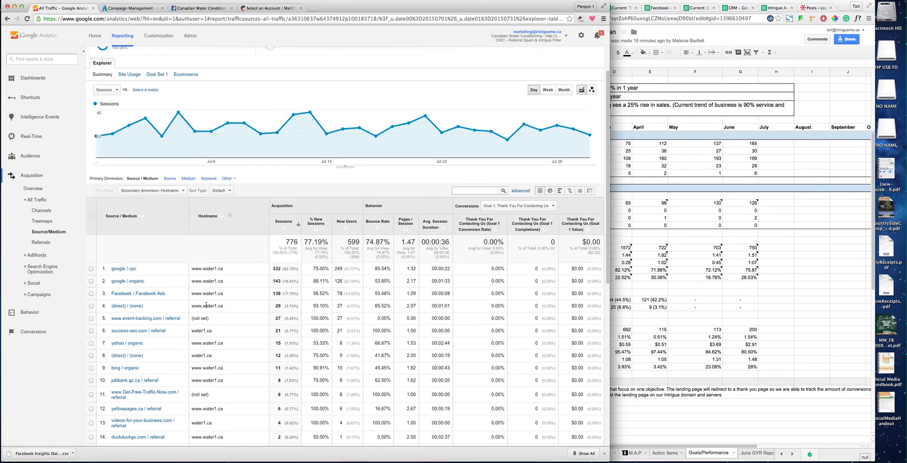
- Filter the Source/Medium traffic table to include only hostnames containing water1.ca
{"action": "scroll", "coordinate": [201, 309], "scroll_direction": "down", "scroll_amount": 5}
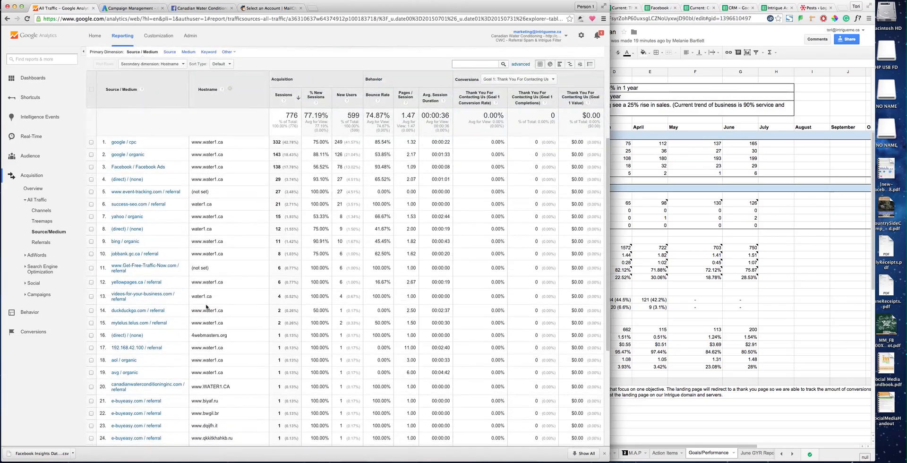
{"action": "scroll", "coordinate": [206, 307], "scroll_direction": "down", "scroll_amount": 6}
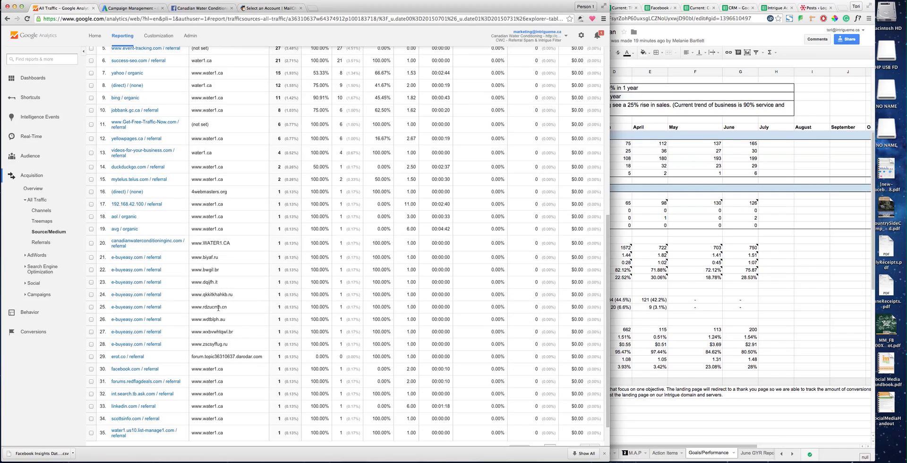
{"action": "scroll", "coordinate": [201, 269], "scroll_direction": "up", "scroll_amount": 6}
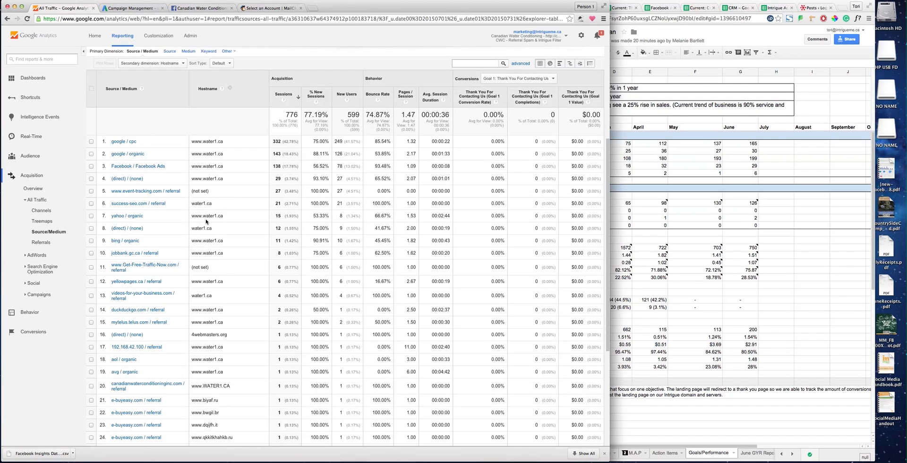
{"action": "left_click", "coordinate": [520, 64]}
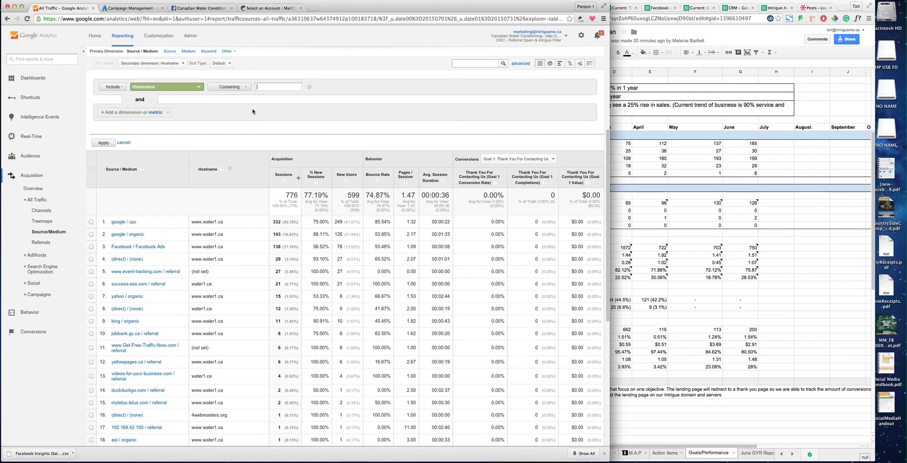
{"action": "left_click", "coordinate": [281, 87]}
{"action": "type", "text": "water1.ca"}
{"action": "left_click", "coordinate": [269, 115]}
{"action": "left_click", "coordinate": [97, 142]}
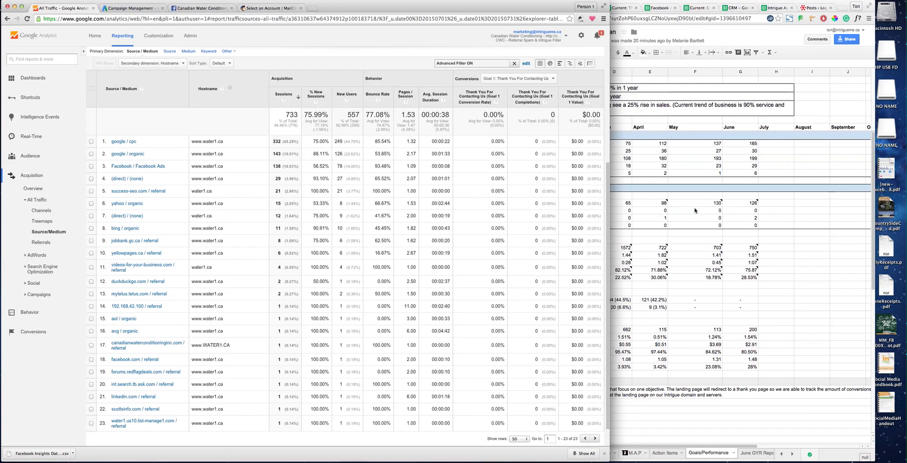
- Enter July's website Monthly Traffic as 733 and Pages/Session as 1.53 in the Goals/Performance sheet
{"action": "left_click", "coordinate": [777, 249]}
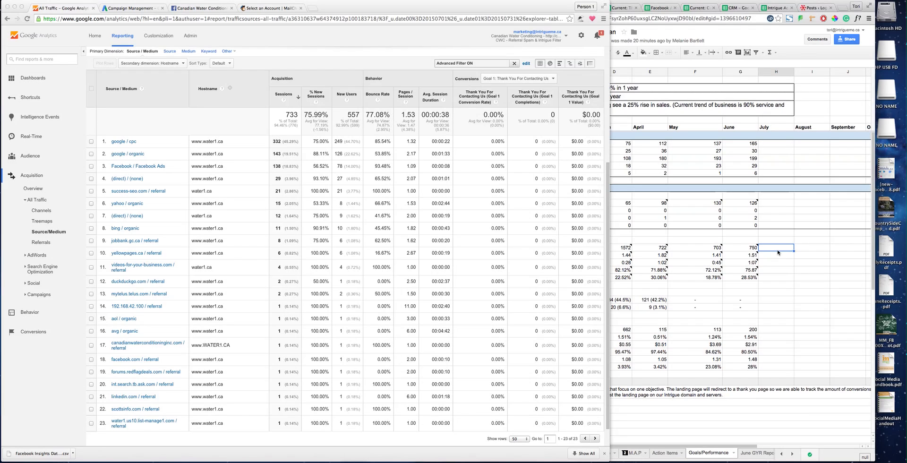
{"action": "type", "text": "733"}
{"action": "key", "text": "Return"}
{"action": "left_click_drag", "start_coordinate": [558, 13], "coordinate": [414, 19]}
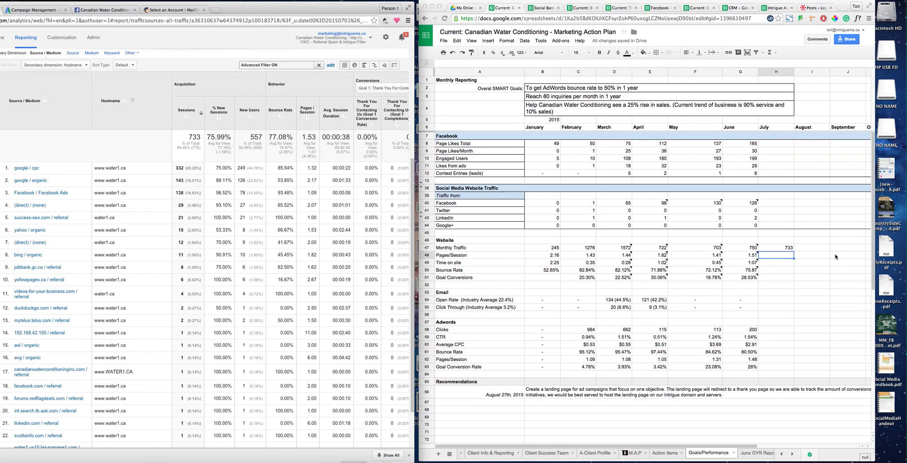
{"action": "left_click", "coordinate": [785, 255]}
{"action": "type", "text": "1.53"}
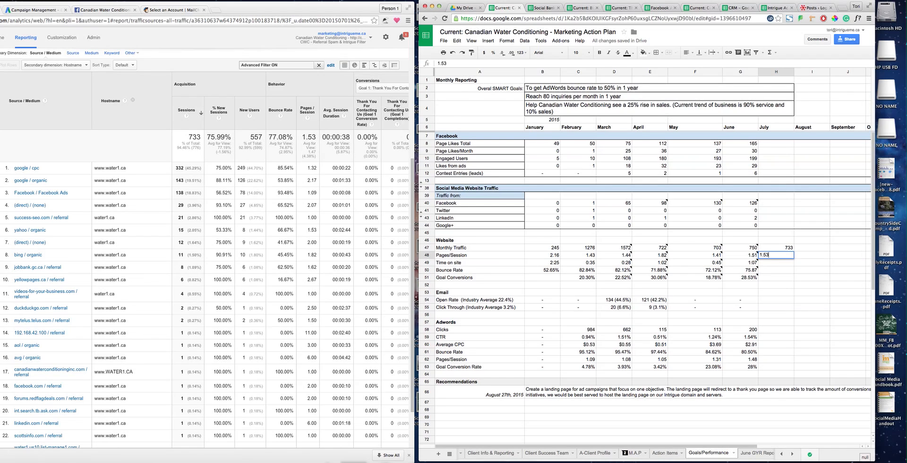
{"action": "key", "text": "Return"}
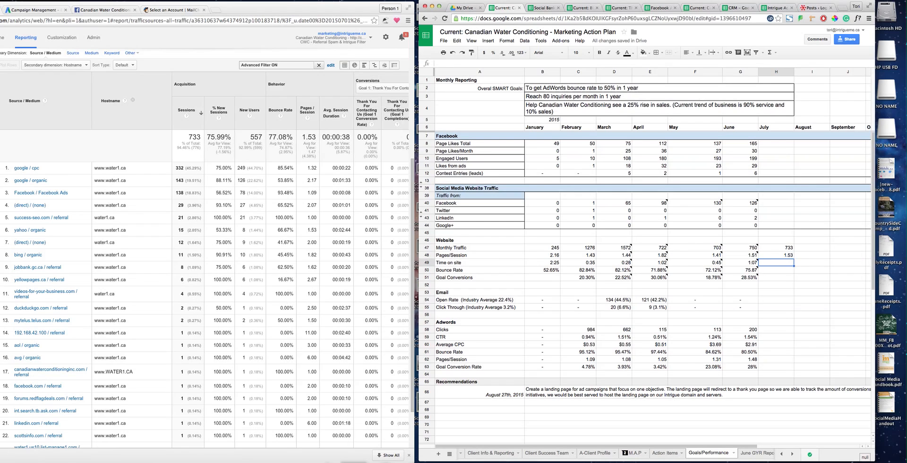
- Enter July's Time on site as 00:38 and Bounce Rate as 77.08%
{"action": "type", "text": "00:38"}
{"action": "key", "text": "Return"}
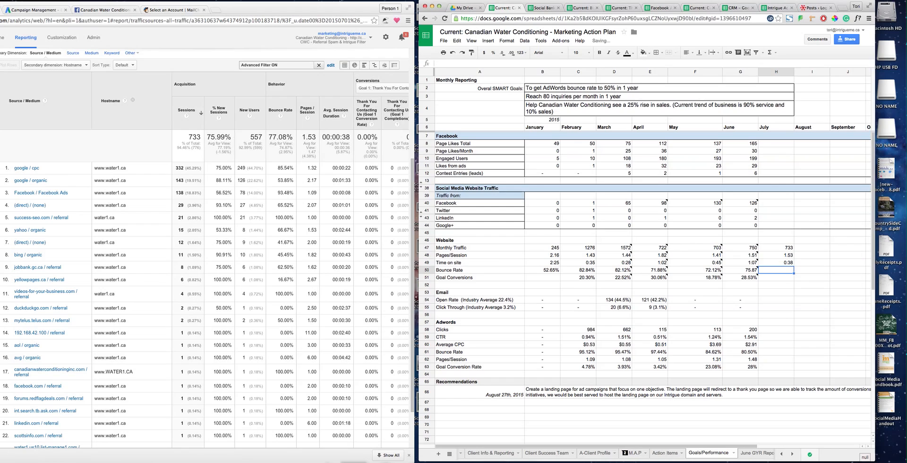
{"action": "type", "text": "77.08%"}
{"action": "key", "text": "Return"}
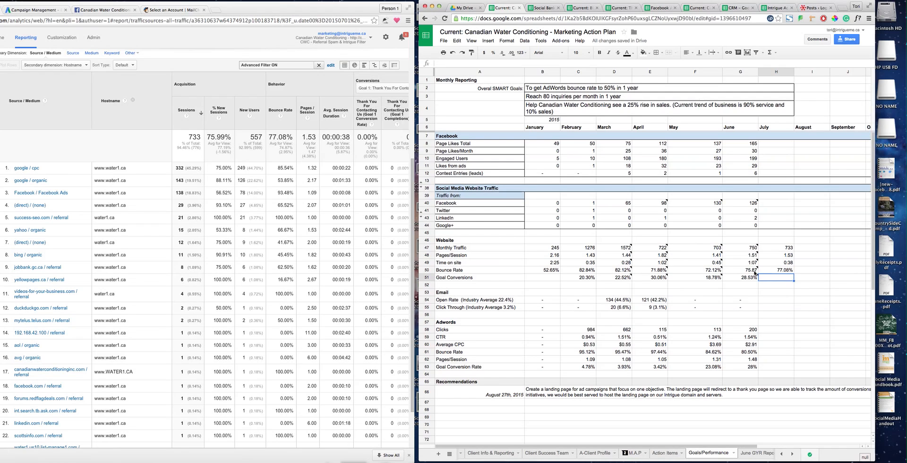
- Switch the traffic table's conversions to All Goals and enter 15.96% as July's Goal Conversions in the sheet
{"action": "left_click", "coordinate": [373, 90]}
{"action": "left_click", "coordinate": [385, 91]}
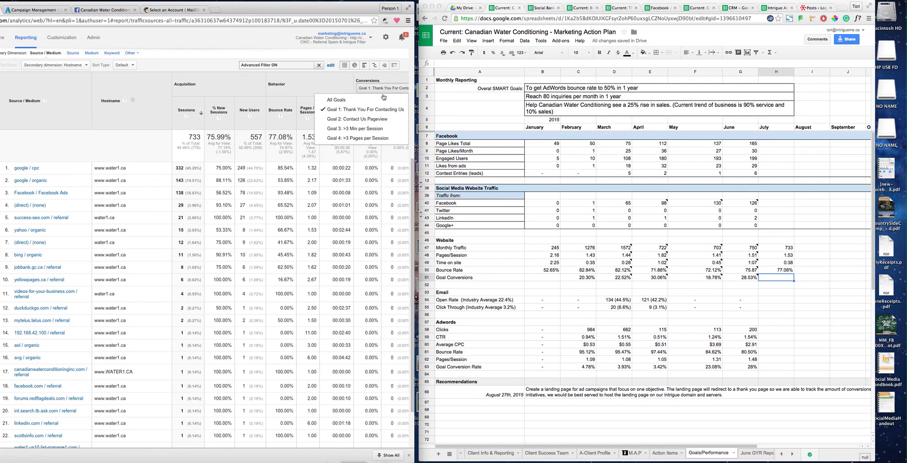
{"action": "left_click", "coordinate": [384, 100]}
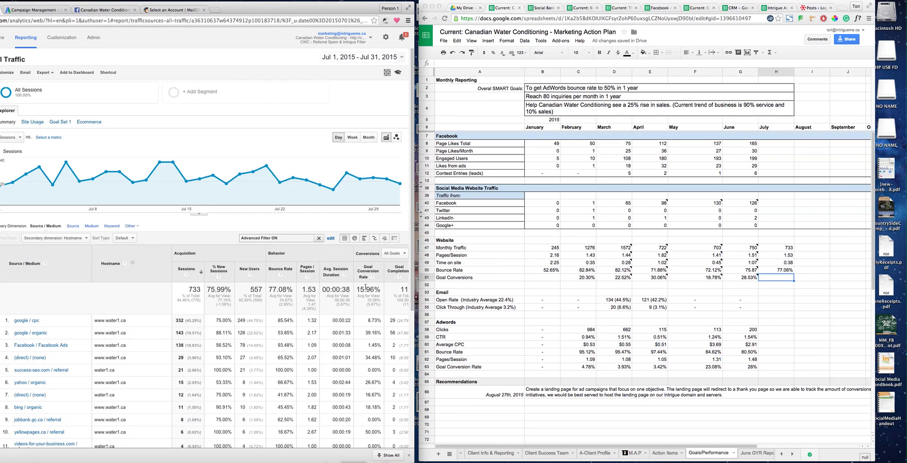
{"action": "left_click", "coordinate": [783, 281]}
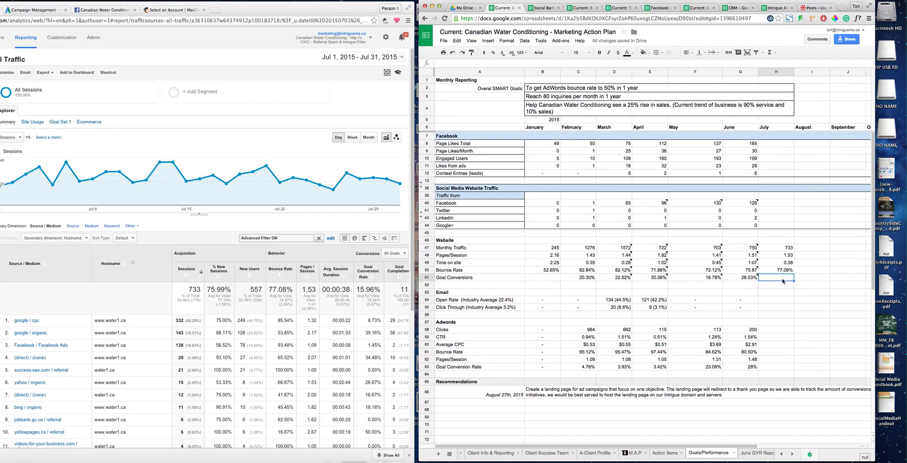
{"action": "type", "text": "15.96"}
{"action": "key", "text": "Return"}
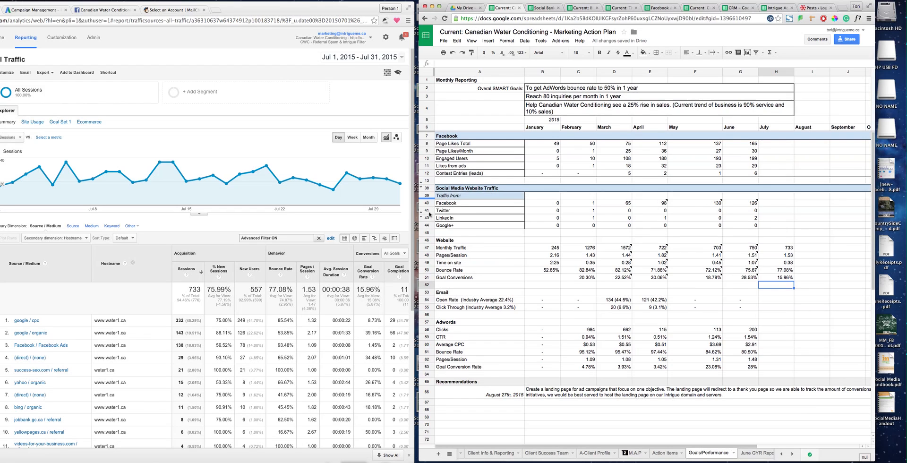
- Open the Social channel's breakdown by network from the Acquisition Overview report
{"action": "scroll", "coordinate": [438, 186], "scroll_direction": "down", "scroll_amount": 1}
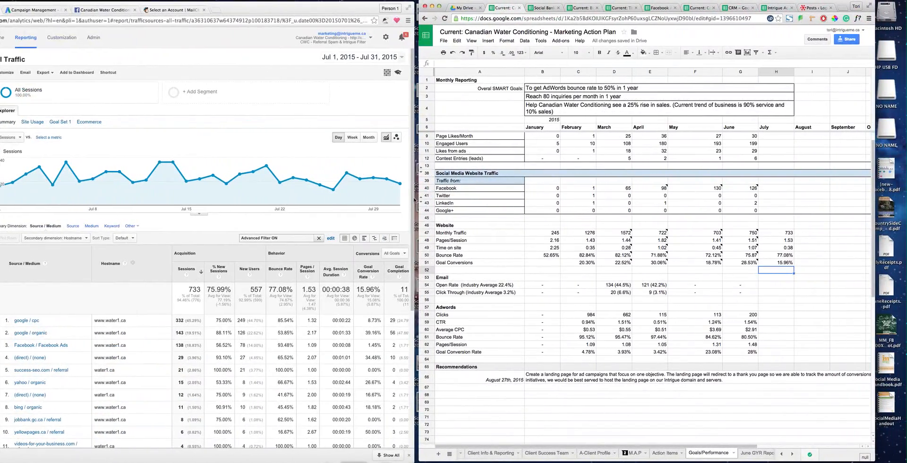
{"action": "left_click_drag", "start_coordinate": [321, 11], "coordinate": [416, 7]}
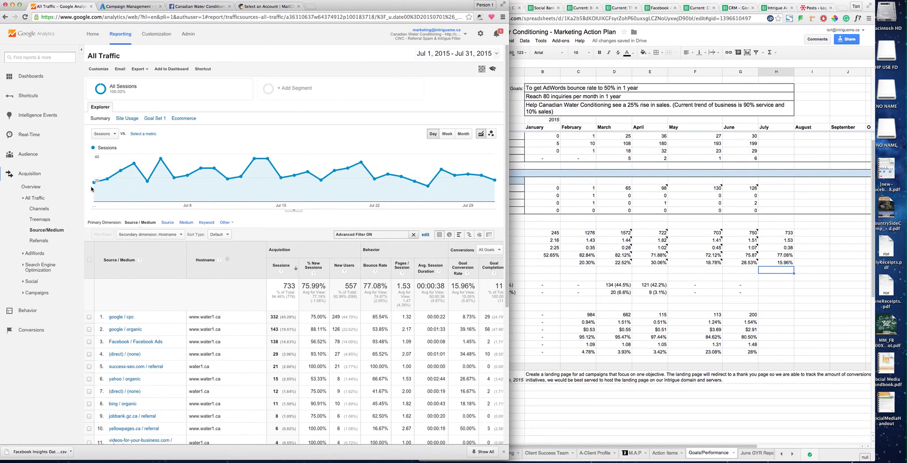
{"action": "left_click", "coordinate": [35, 189]}
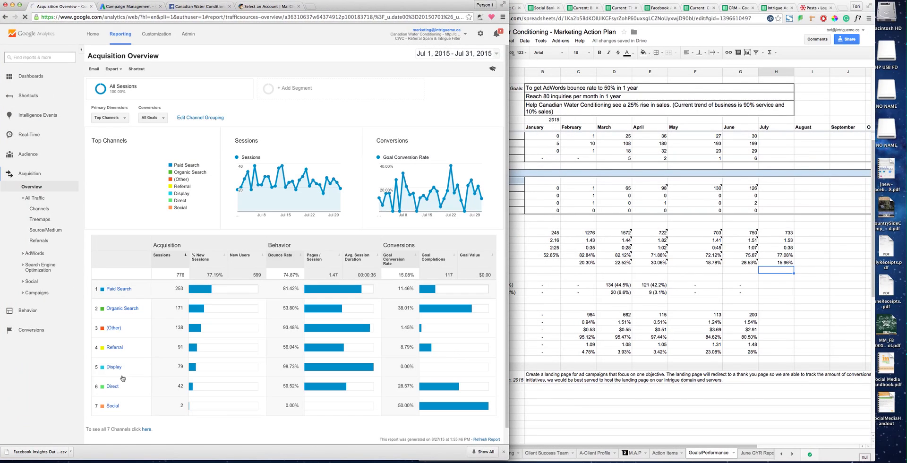
{"action": "left_click", "coordinate": [124, 408]}
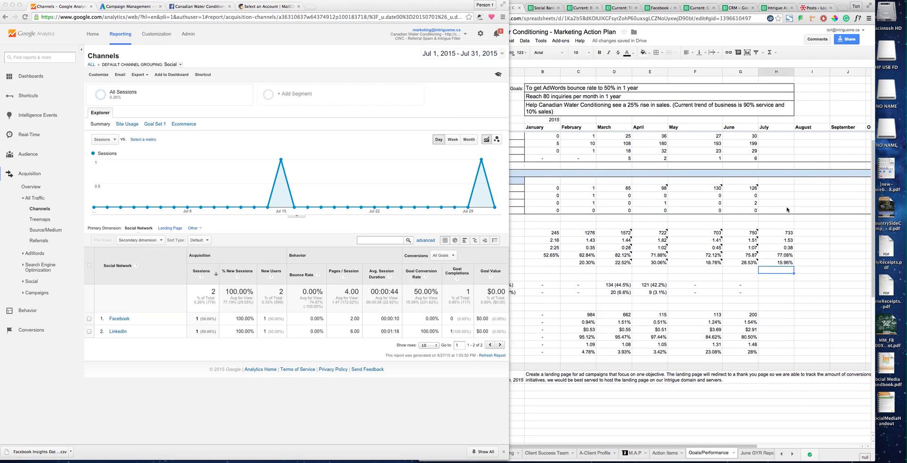
- Enter 1 for both Facebook and LinkedIn in July's Social Media Website Traffic
{"action": "left_click_drag", "start_coordinate": [435, 4], "coordinate": [373, 4]}
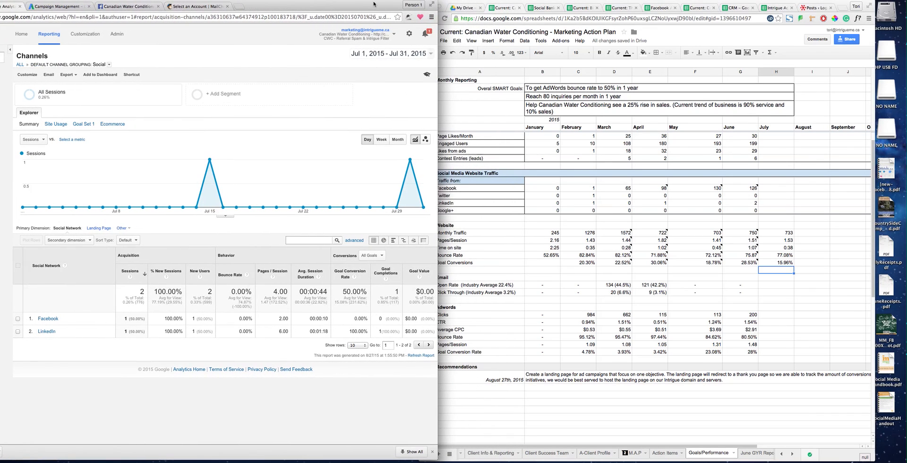
{"action": "left_click", "coordinate": [775, 188]}
{"action": "type", "text": "1"}
{"action": "key", "text": "Return"}
{"action": "key", "text": "Down"}
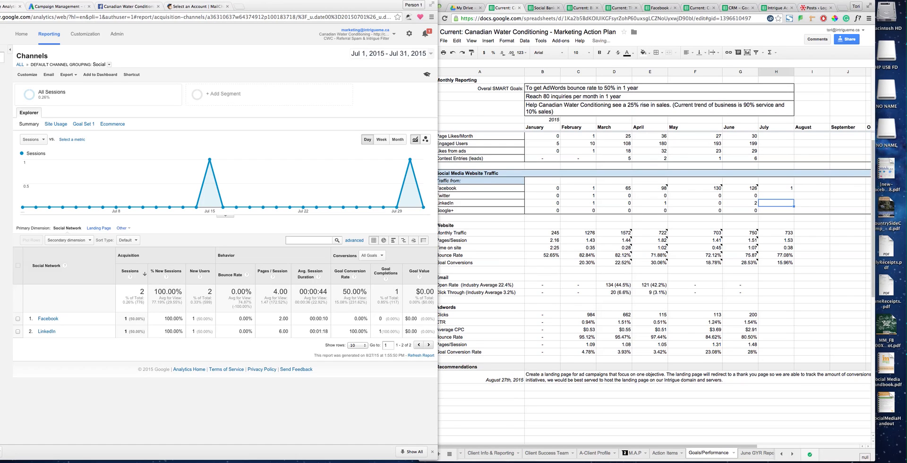
{"action": "type", "text": "1"}
{"action": "key", "text": "Return"}
{"action": "scroll", "coordinate": [584, 135], "scroll_direction": "right", "scroll_amount": 5}
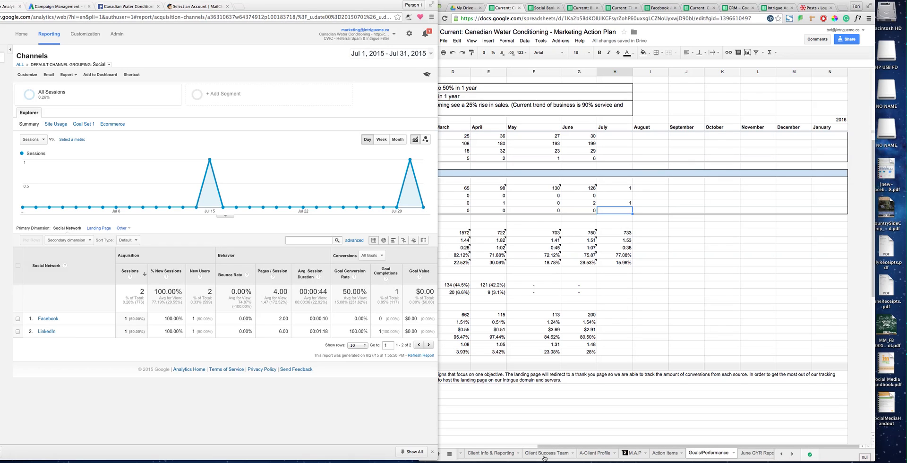
{"action": "left_click_drag", "start_coordinate": [543, 447], "coordinate": [452, 446]}
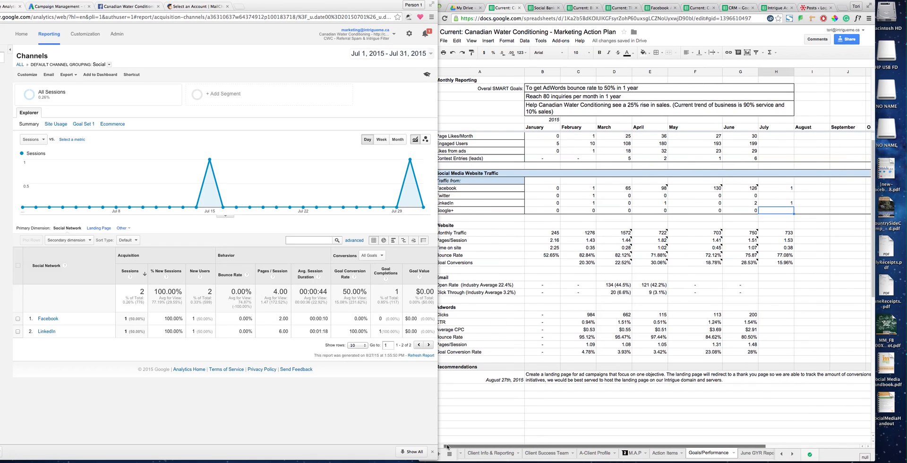
- Open the All Campaigns report in Analytics and set its primary dimension to Source / Medium
{"action": "double_click", "coordinate": [277, 9]}
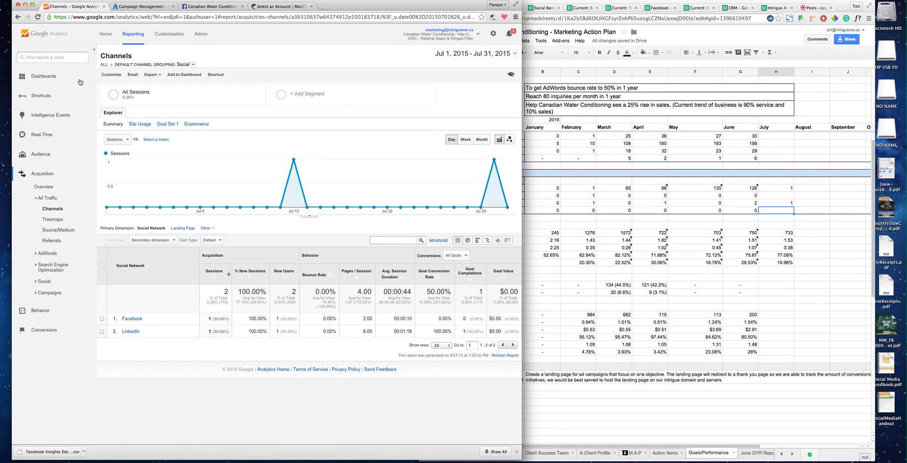
{"action": "left_click", "coordinate": [56, 294]}
{"action": "left_click", "coordinate": [57, 305]}
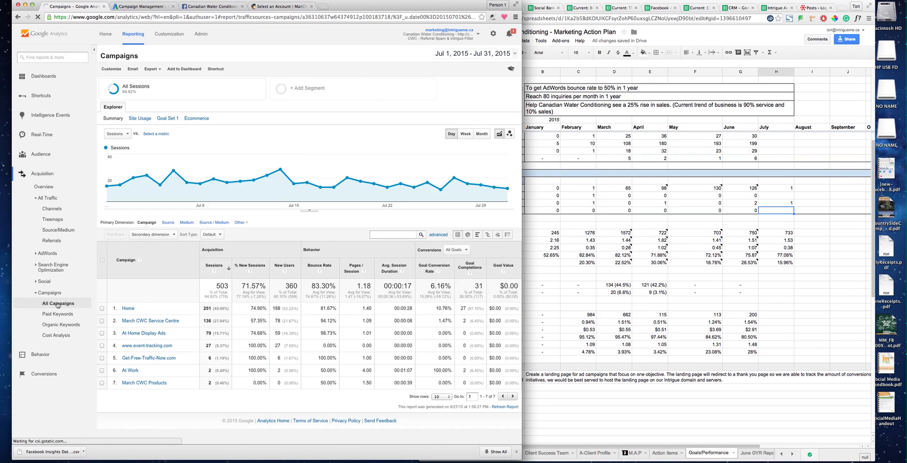
{"action": "left_click", "coordinate": [212, 223]}
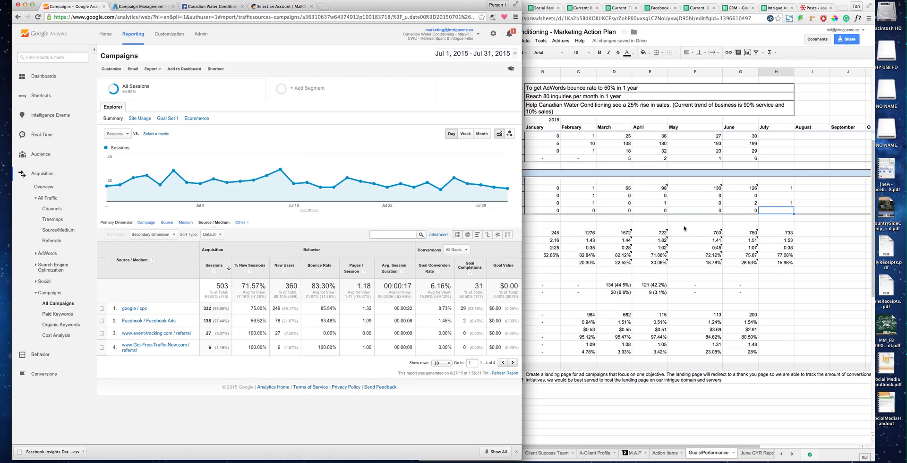
- Replace July's Facebook website traffic figure with 139
{"action": "left_click", "coordinate": [769, 191]}
{"action": "left_click", "coordinate": [780, 190]}
{"action": "key", "text": "Delete"}
{"action": "type", "text": "139"}
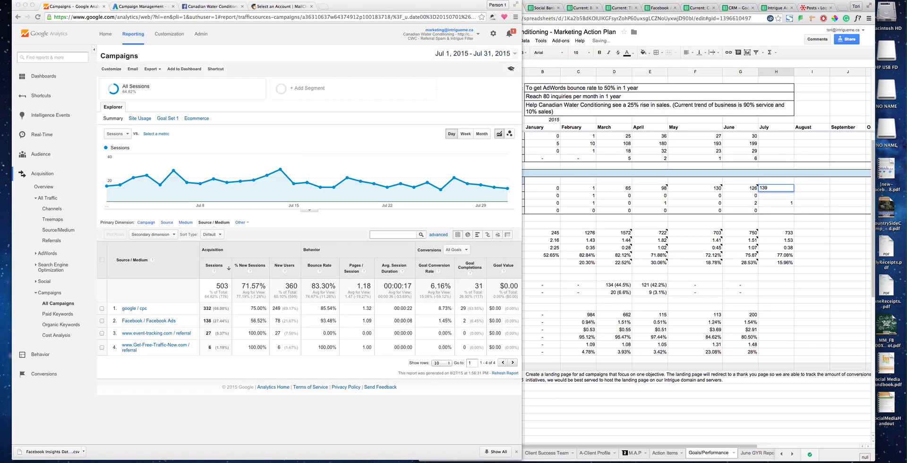
{"action": "key", "text": "Return"}
- Enter 0 for July's Twitter and Google+ website traffic
{"action": "type", "text": "0"}
{"action": "key", "text": "Return"}
{"action": "key", "text": "Return"}
{"action": "type", "text": "0"}
{"action": "key", "text": "Return"}
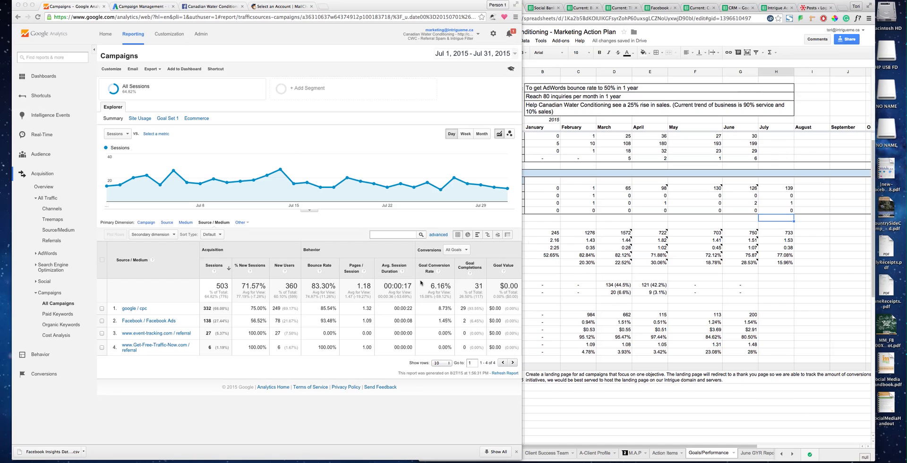
- Open the downloaded Facebook Insights CSV in OpenOffice Calc, importing it as comma-separated Unicode (UTF-8) text
{"action": "left_click", "coordinate": [83, 452]}
{"action": "left_click", "coordinate": [83, 452]}
{"action": "left_click", "coordinate": [66, 454]}
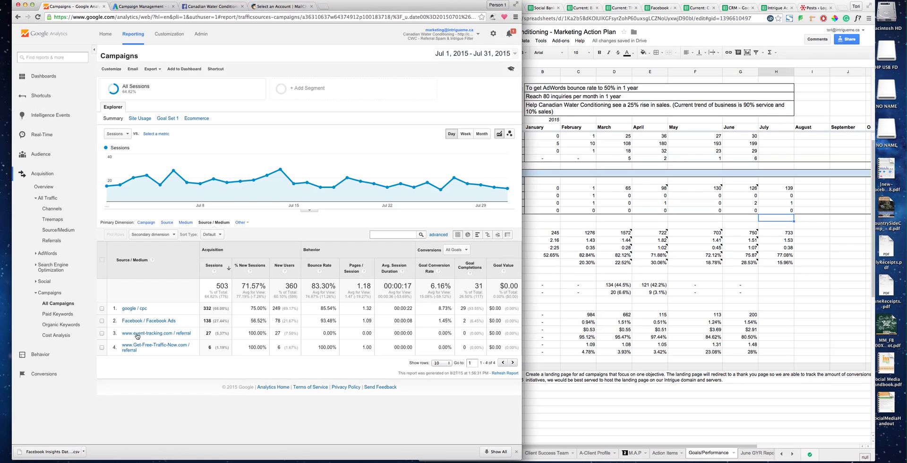
{"action": "left_click", "coordinate": [66, 454]}
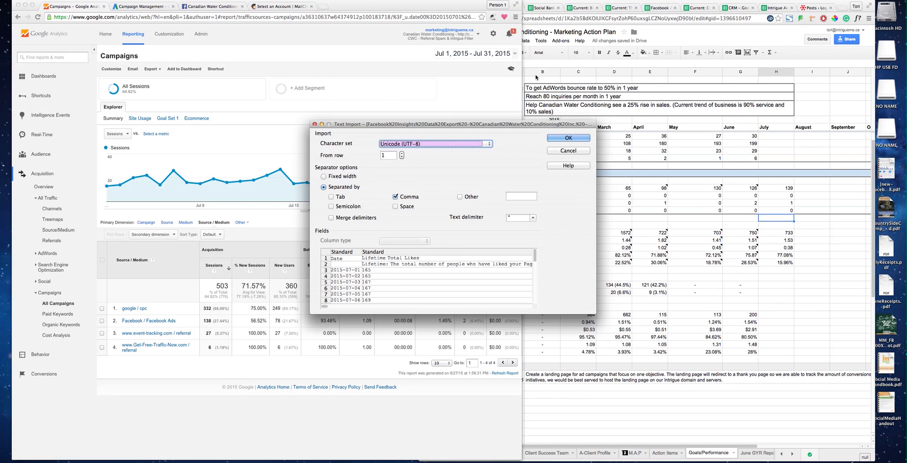
{"action": "left_click", "coordinate": [567, 140]}
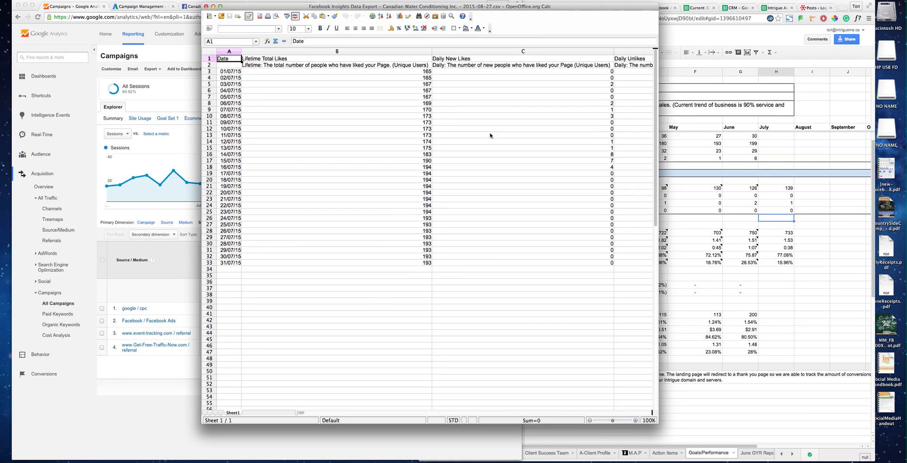
- Enter 193, the 31 July Lifetime Total Likes value from the Facebook export, as July's Page Likes Total
{"action": "left_click_drag", "start_coordinate": [491, 6], "coordinate": [369, 10]}
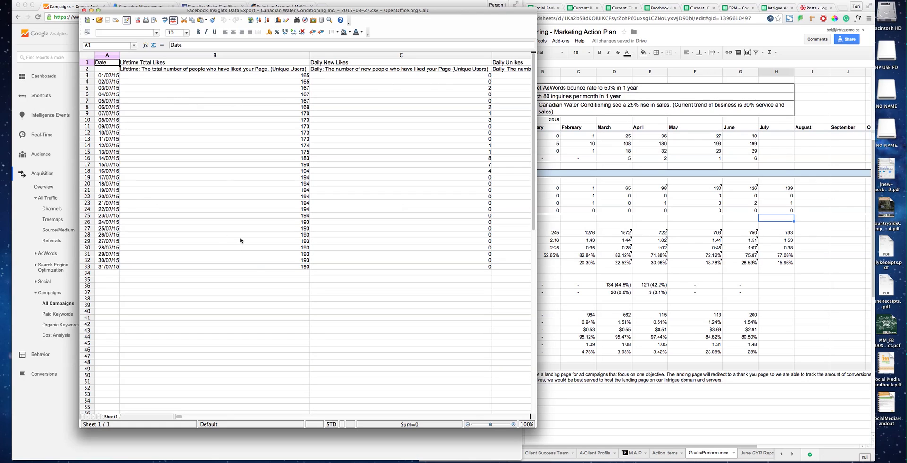
{"action": "left_click", "coordinate": [170, 267]}
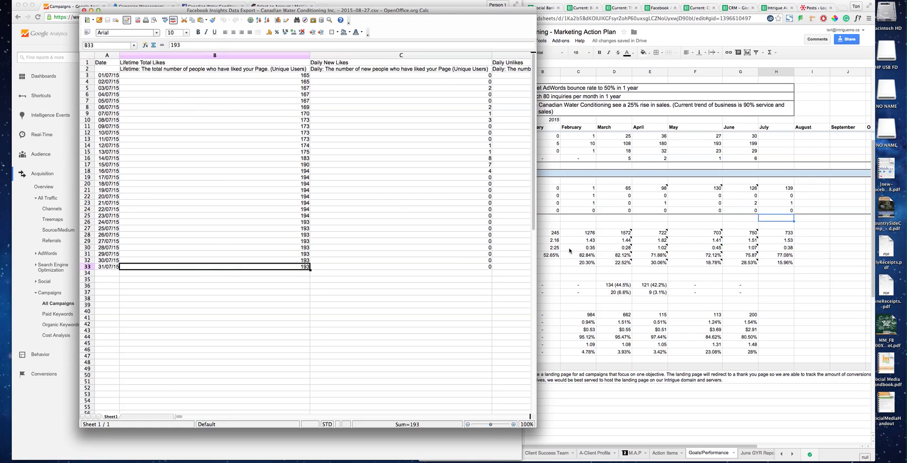
{"action": "left_click", "coordinate": [785, 138]}
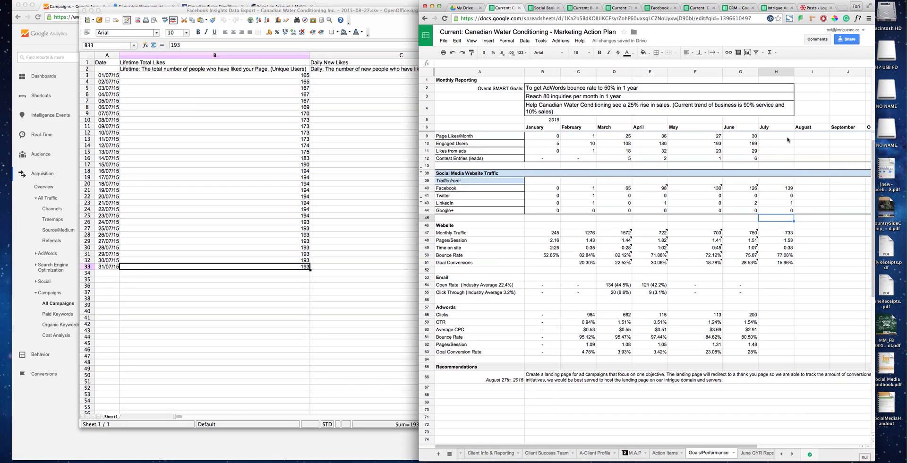
{"action": "scroll", "coordinate": [782, 178], "scroll_direction": "up", "scroll_amount": 1}
{"action": "scroll", "coordinate": [782, 179], "scroll_direction": "up", "scroll_amount": 1}
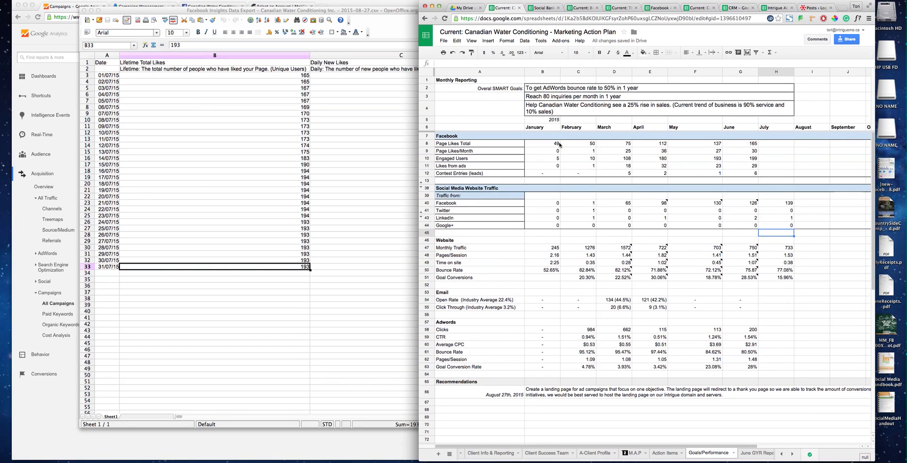
{"action": "left_click", "coordinate": [781, 144]}
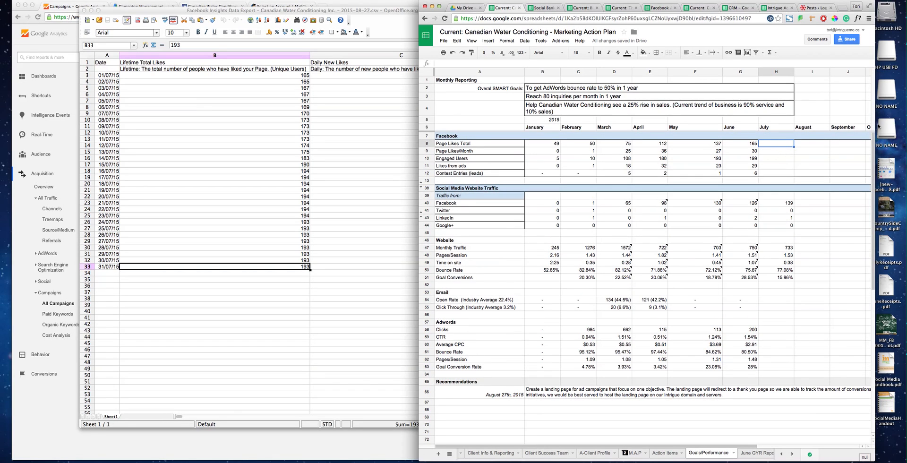
{"action": "type", "text": "193"}
{"action": "key", "text": "Return"}
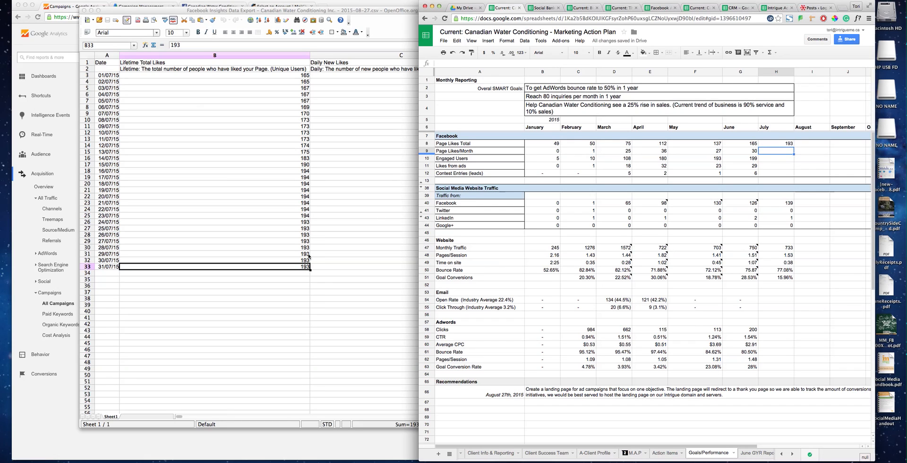
- Total the export's Daily New Likes with =SUM(C3:C33) in C34 and enter 29 as July's Page Likes/Month in the Goals/Performance sheet
{"action": "left_click", "coordinate": [337, 278]}
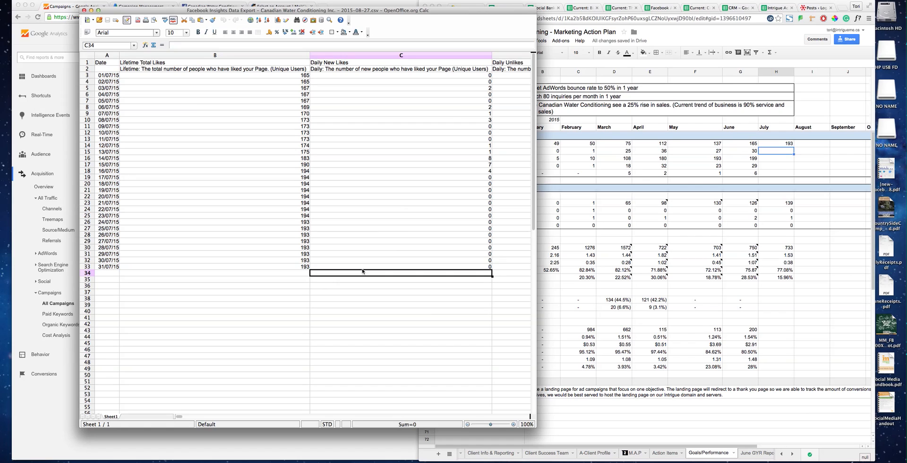
{"action": "type", "text": "=("}
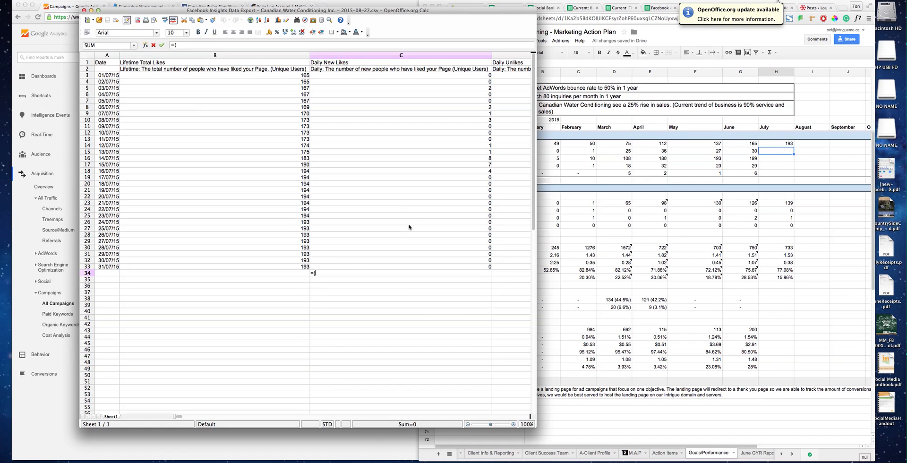
{"action": "key", "text": "BackSpace"}
{"action": "type", "text": "SU"}
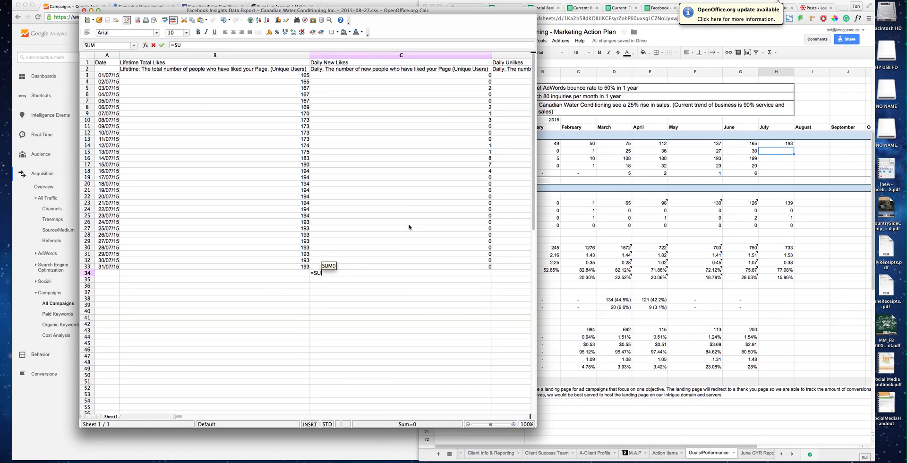
{"action": "type", "text": "M("}
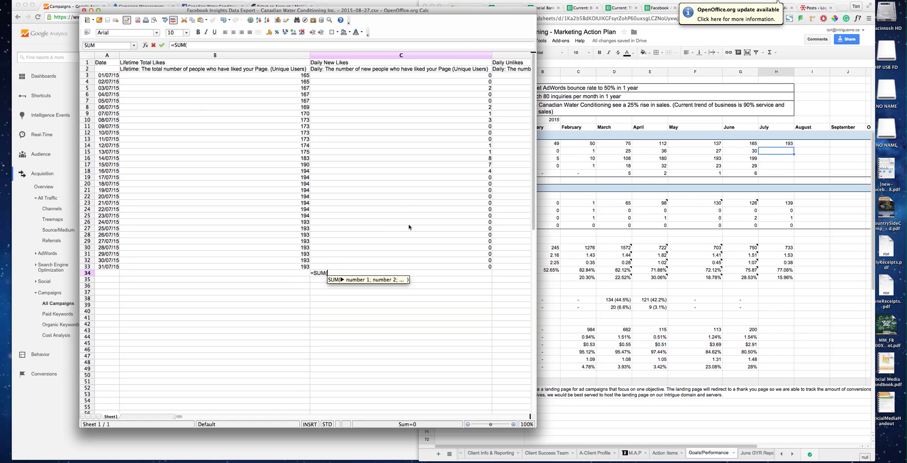
{"action": "left_click_drag", "start_coordinate": [332, 78], "coordinate": [332, 268]}
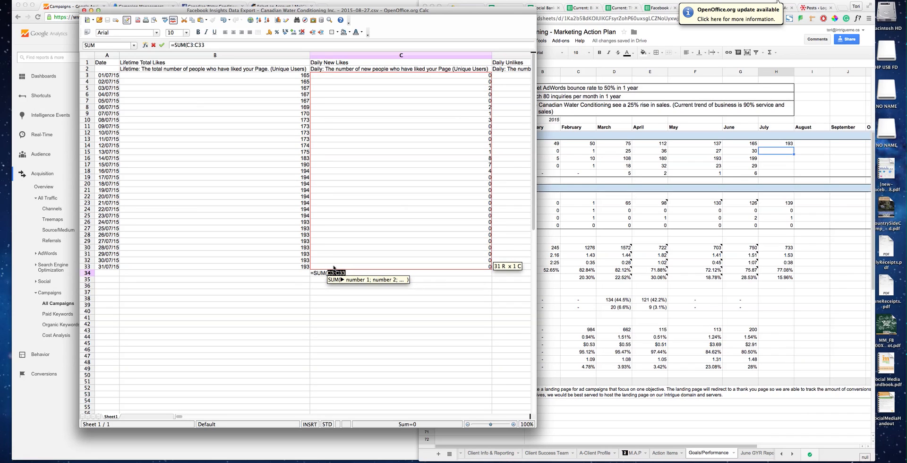
{"action": "type", "text": ")"}
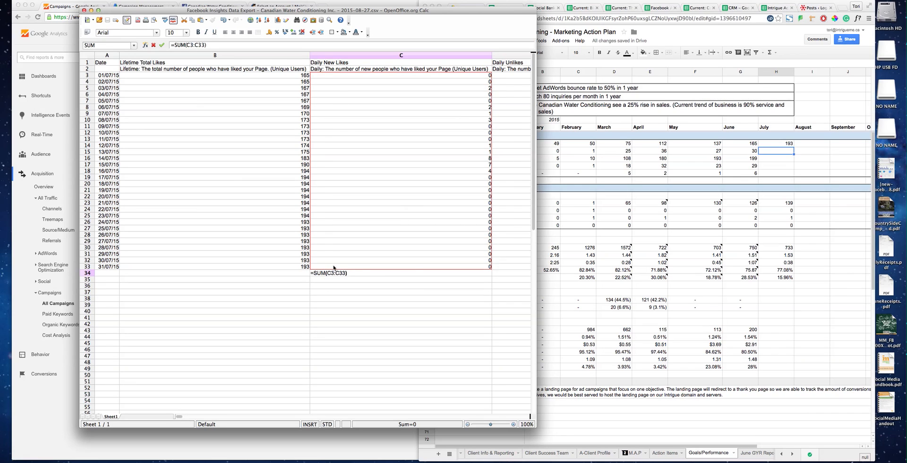
{"action": "key", "text": "Return"}
{"action": "left_click", "coordinate": [767, 154]}
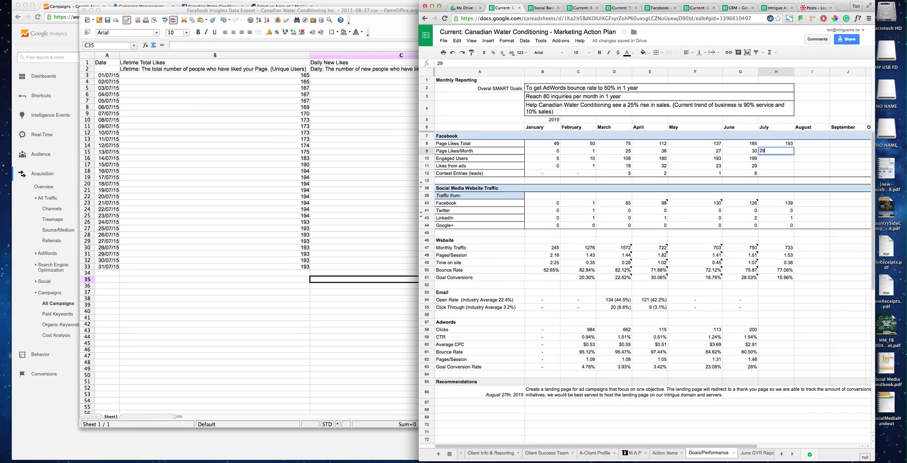
{"action": "key", "text": "Return"}
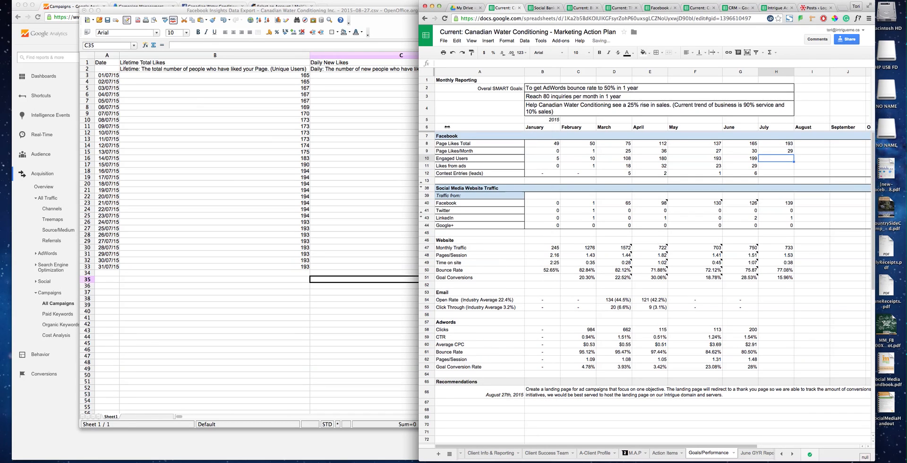
- Total the export's Daily Page Engaged Users with =SUM(E3:E33) in E34 and enter 256 as July's Engaged Users in the Goals/Performance sheet
{"action": "left_click", "coordinate": [365, 273]}
{"action": "key", "text": "Right"}
{"action": "key", "text": "Right"}
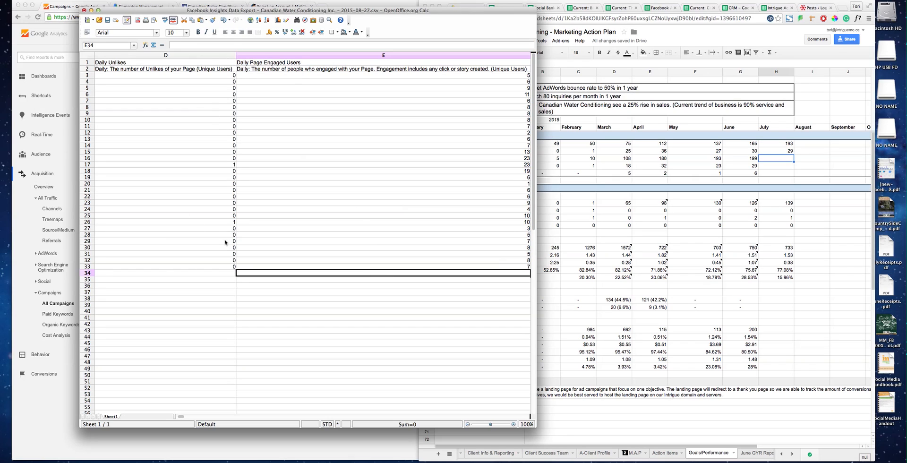
{"action": "type", "text": "=SUM("}
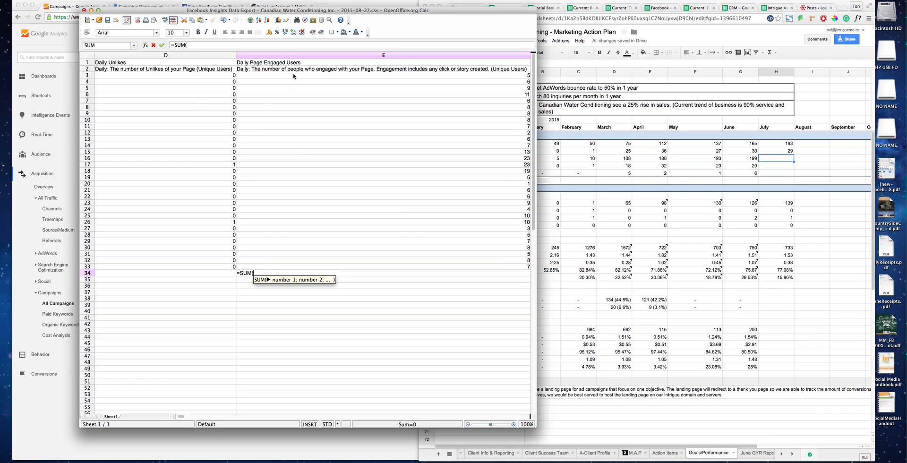
{"action": "left_click_drag", "start_coordinate": [295, 78], "coordinate": [327, 269]}
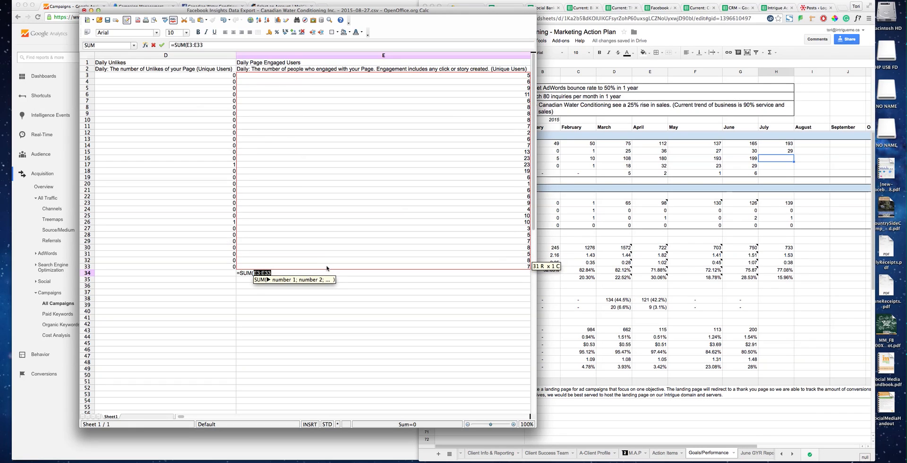
{"action": "key", "text": "Return"}
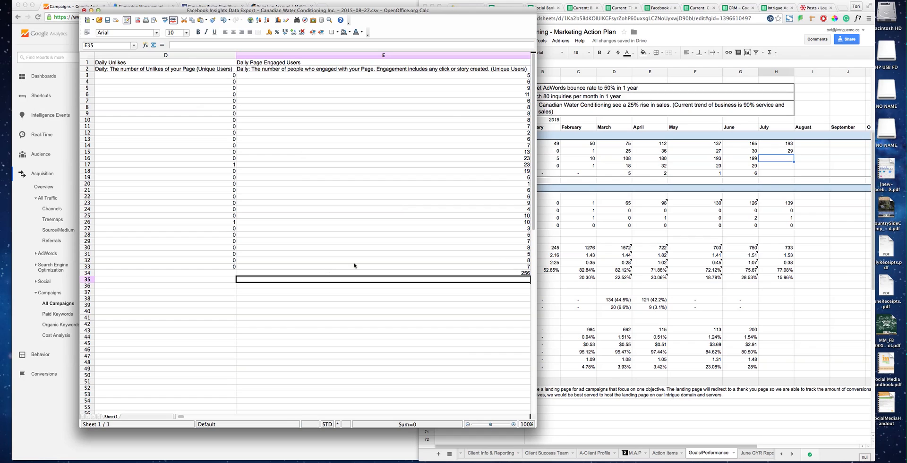
{"action": "left_click", "coordinate": [777, 161]}
{"action": "type", "text": "2"}
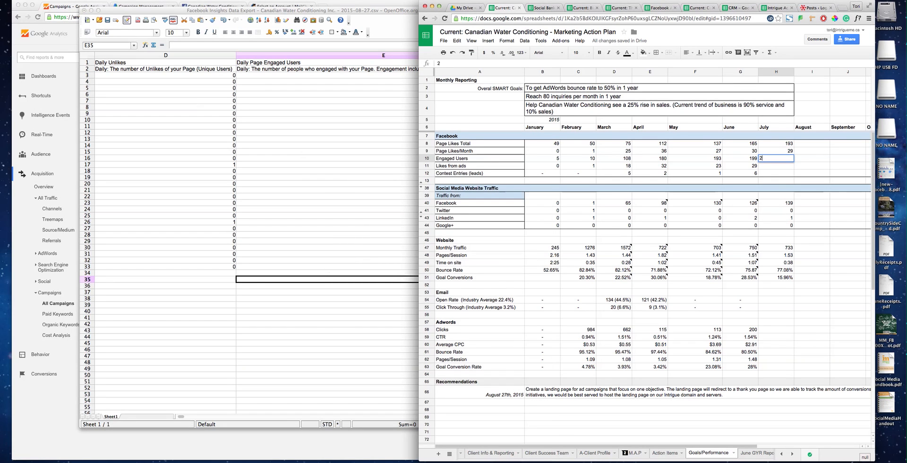
{"action": "type", "text": "56"}
{"action": "key", "text": "Return"}
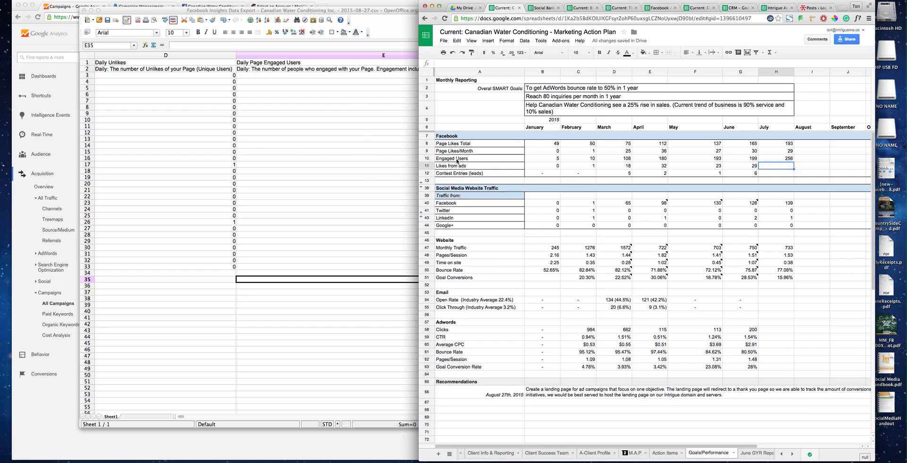
- Close the Facebook Insights CSV in OpenOffice Calc, discarding its changes
{"action": "left_click", "coordinate": [257, 141]}
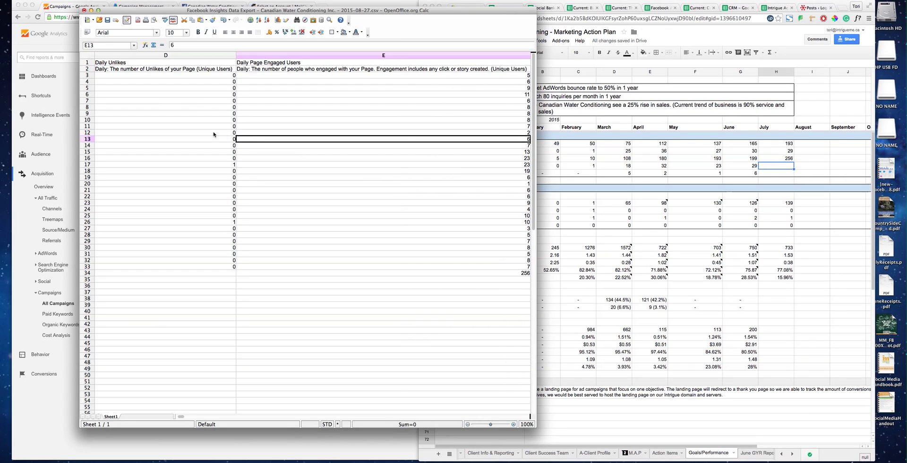
{"action": "left_click", "coordinate": [84, 10]}
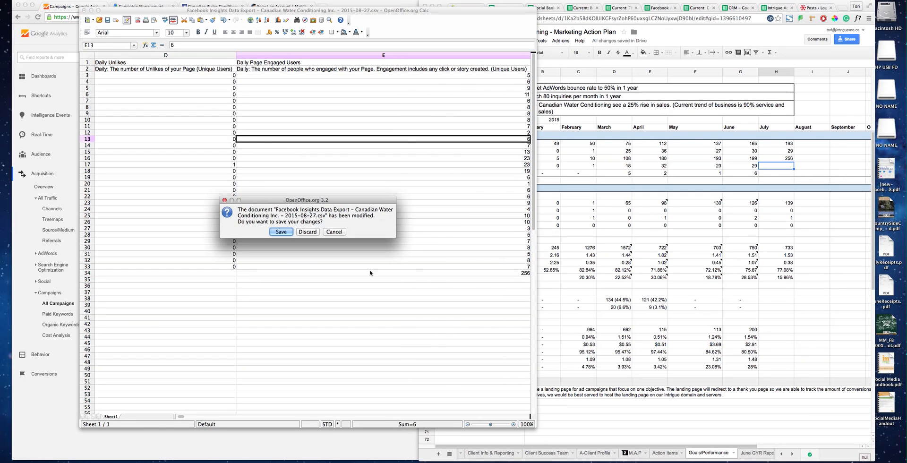
{"action": "left_click", "coordinate": [308, 232]}
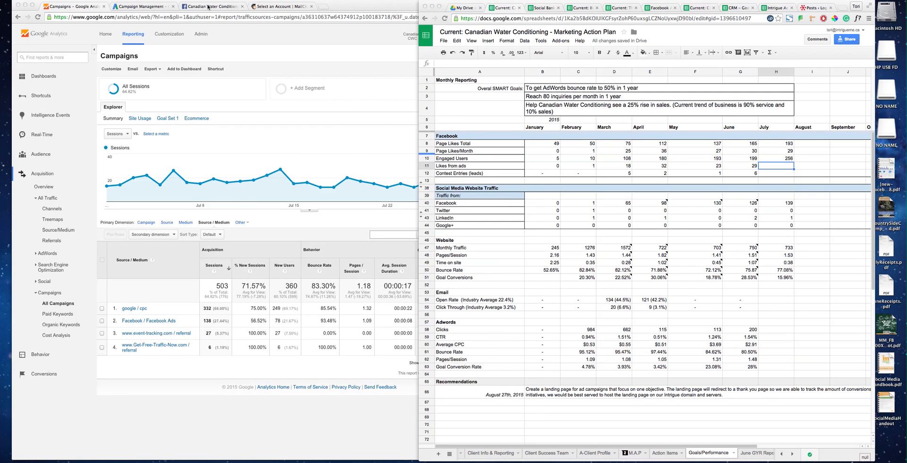
- Open the Likes report in Facebook Insights and set its date range to 7/1/2015 through 7/31/2015
{"action": "left_click", "coordinate": [208, 7]}
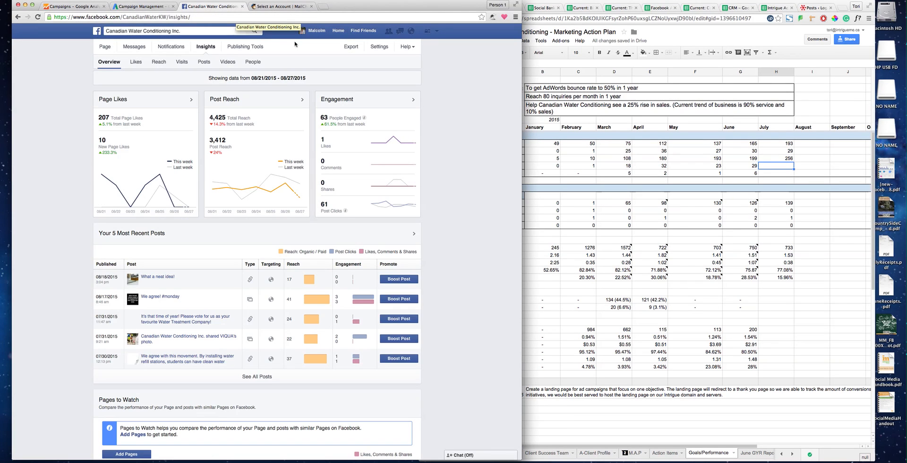
{"action": "left_click", "coordinate": [136, 67]}
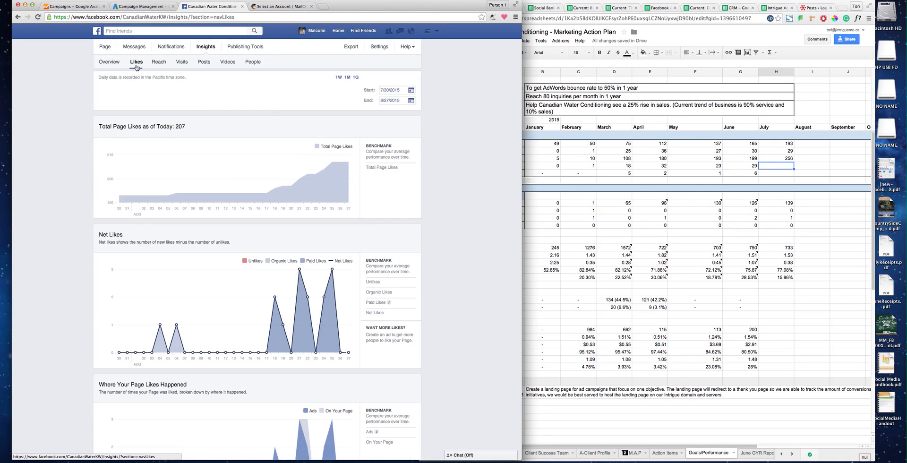
{"action": "left_click", "coordinate": [411, 91]}
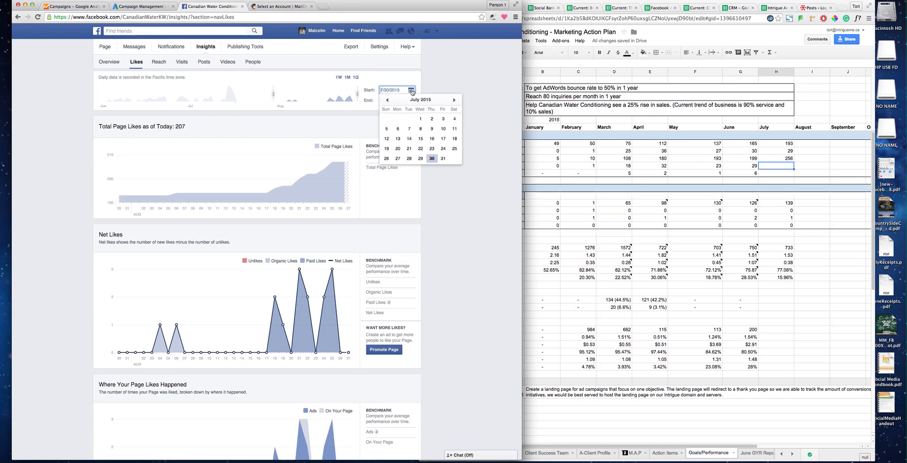
{"action": "left_click", "coordinate": [420, 119]}
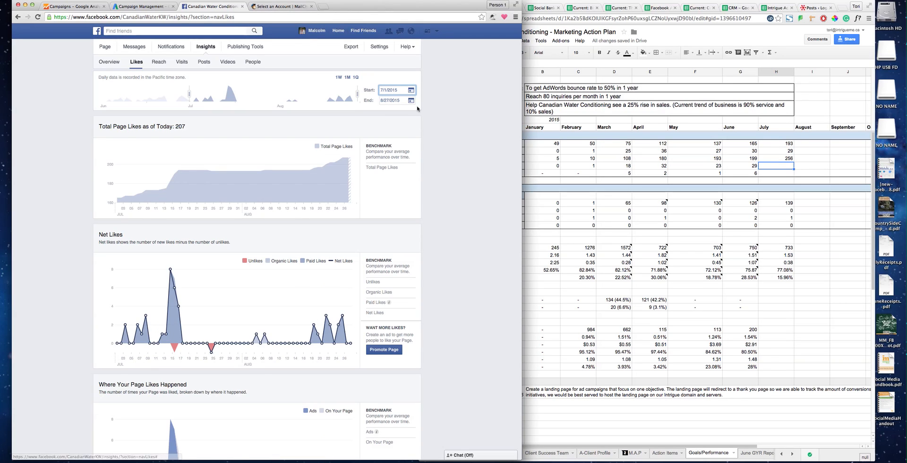
{"action": "left_click", "coordinate": [410, 101]}
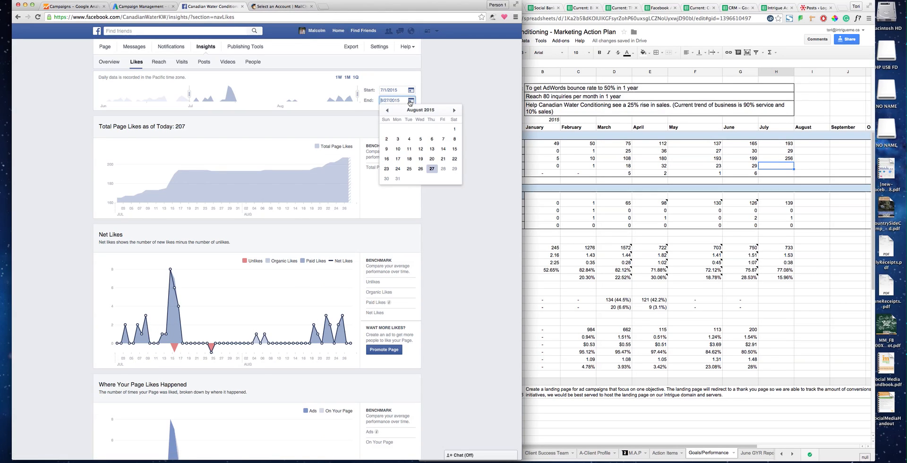
{"action": "left_click", "coordinate": [387, 110]}
{"action": "left_click", "coordinate": [443, 169]}
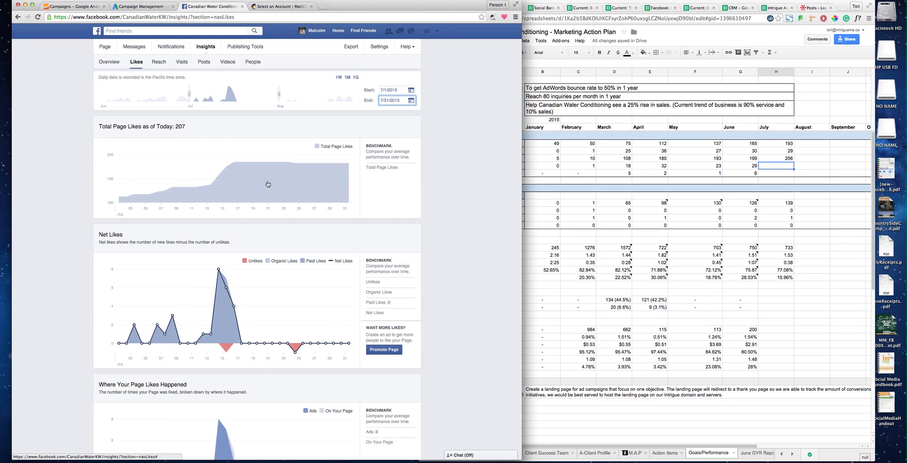
- Open the like sources breakdown for all of July, enter 29 as July's Likes from ads in the sheet, and close the breakdown
{"action": "mouse_move", "coordinate": [119, 181]}
{"action": "left_mouse_down"}
{"action": "mouse_move", "coordinate": [359, 172]}
{"action": "mouse_move", "coordinate": [380, 221]}
{"action": "left_mouse_up"}
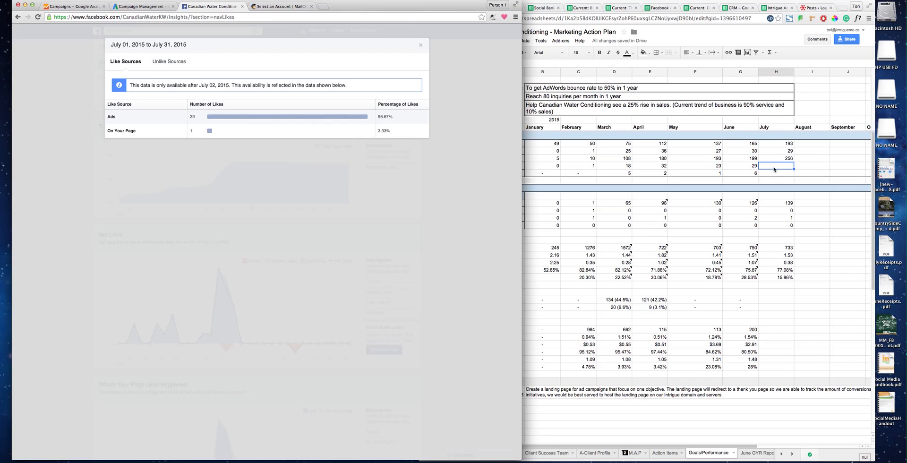
{"action": "left_click", "coordinate": [774, 169]}
{"action": "type", "text": "29"}
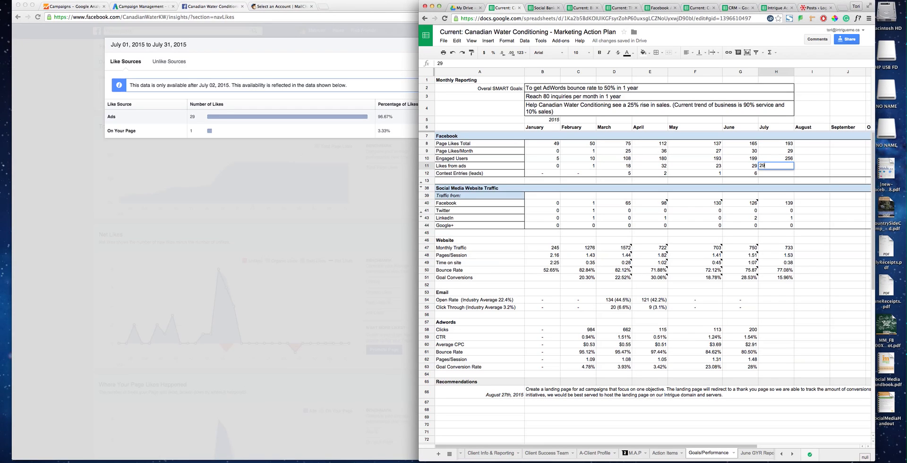
{"action": "key", "text": "Return"}
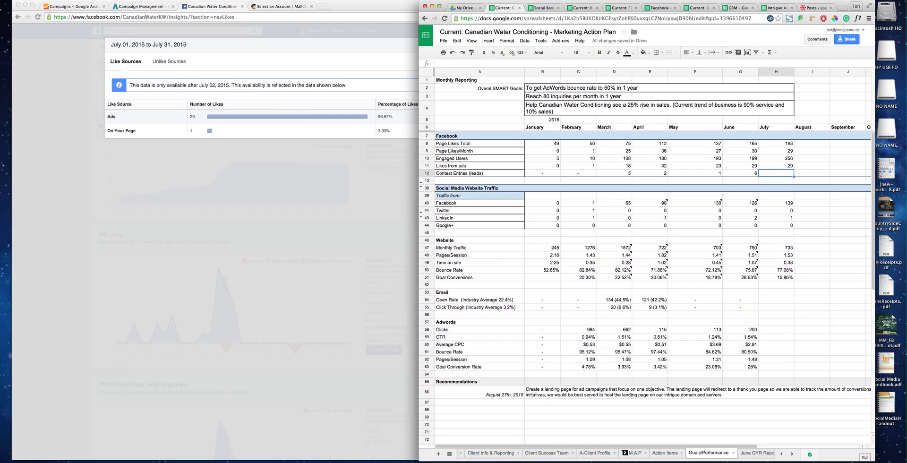
{"action": "left_click", "coordinate": [246, 65]}
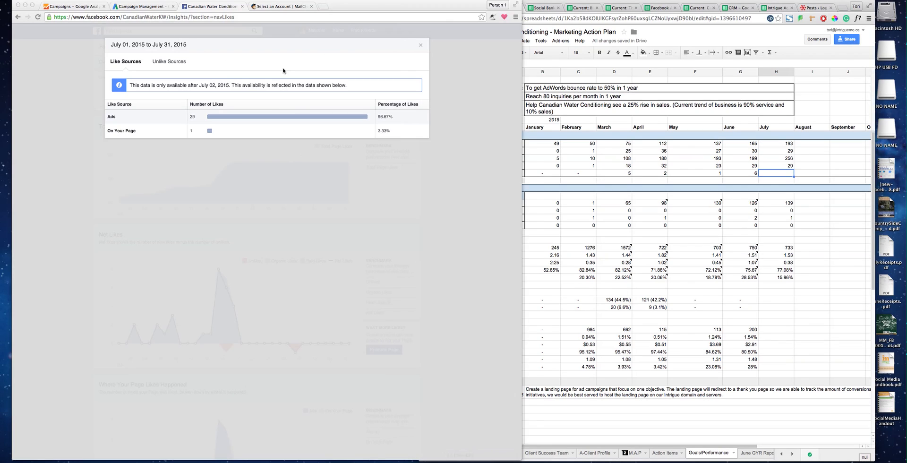
{"action": "left_click", "coordinate": [420, 46]}
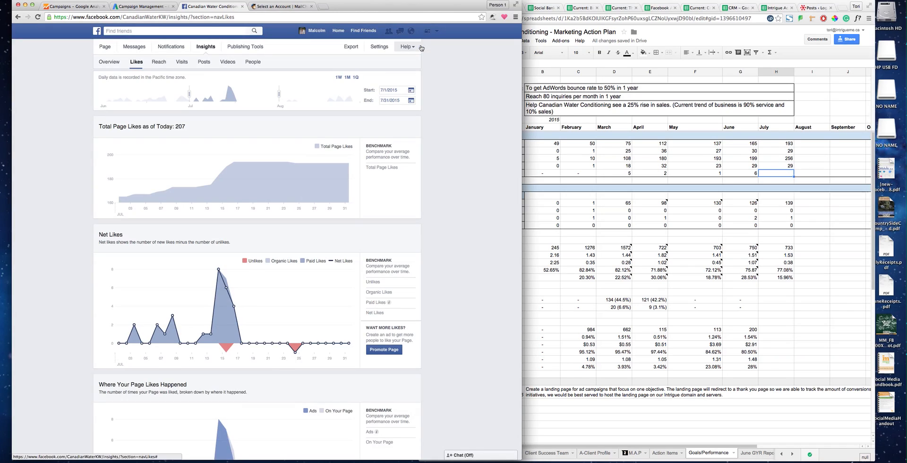
{"action": "left_click", "coordinate": [704, 187]}
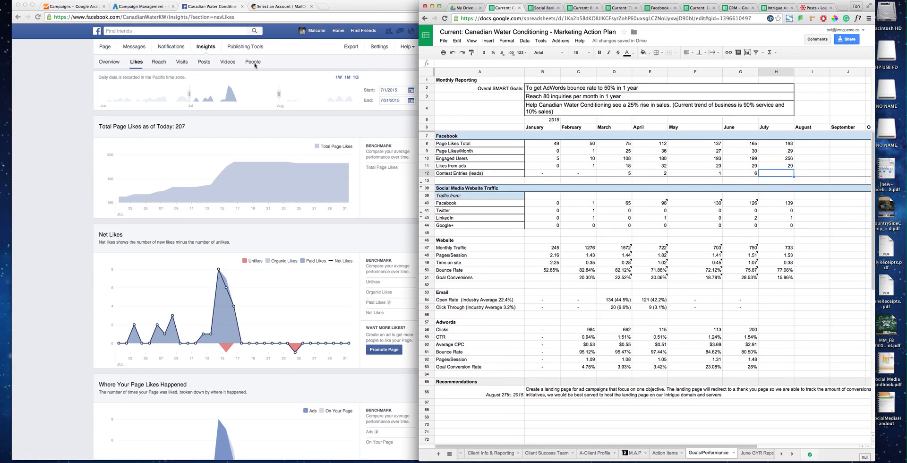
- Switch to MailChimp, search the account list for "canadian" and open the Canadian Water Conditioning account
{"action": "left_click", "coordinate": [234, 17]}
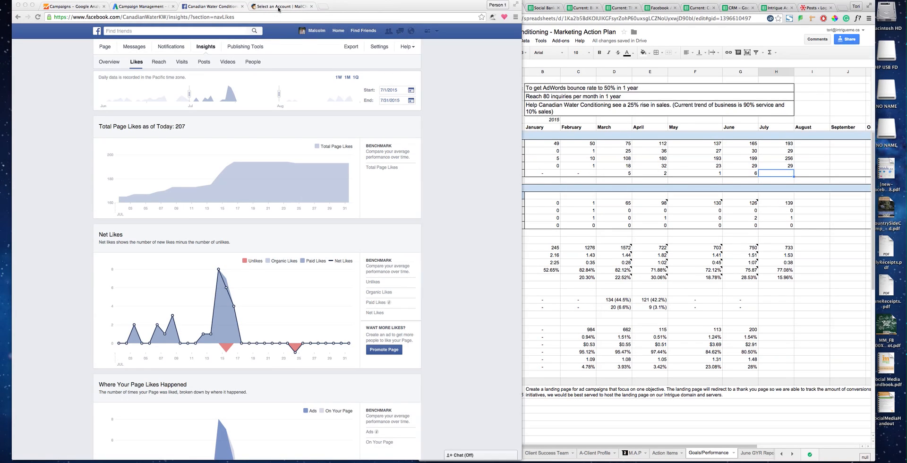
{"action": "left_click", "coordinate": [279, 6]}
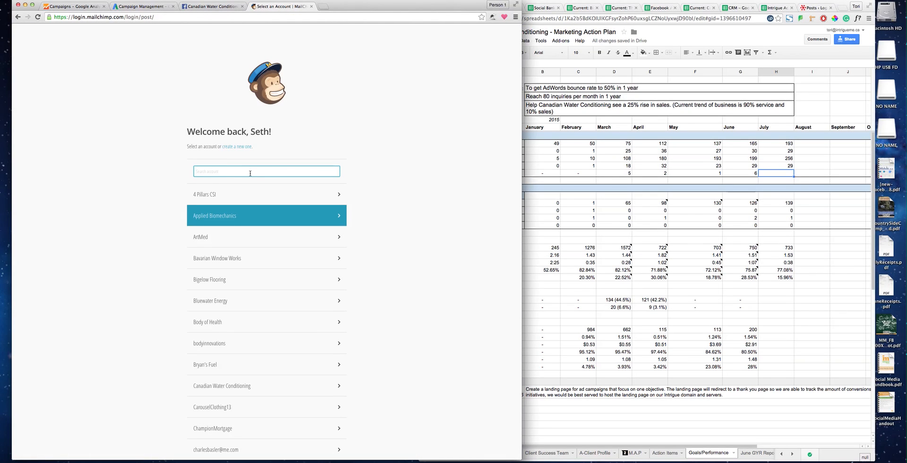
{"action": "type", "text": "canadian"}
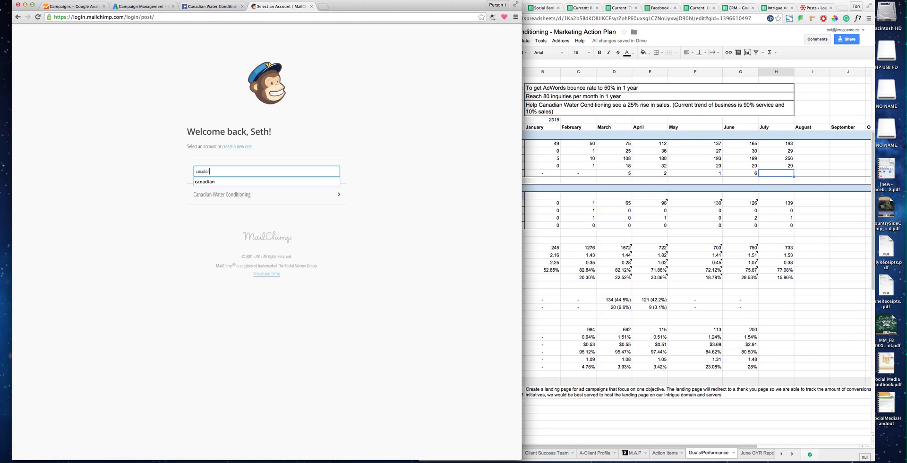
{"action": "left_click", "coordinate": [220, 201]}
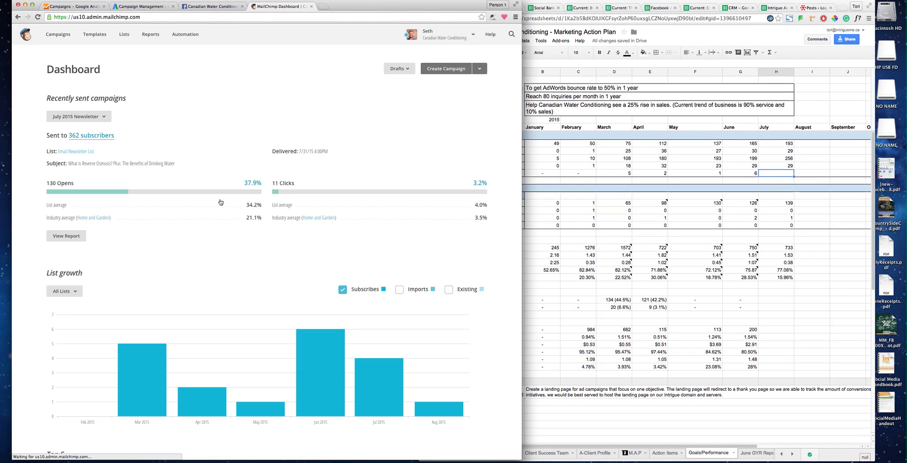
- Open the stats overview of the Facebook Contest list in MailChimp and bring up its list growth chart
{"action": "left_click", "coordinate": [126, 36]}
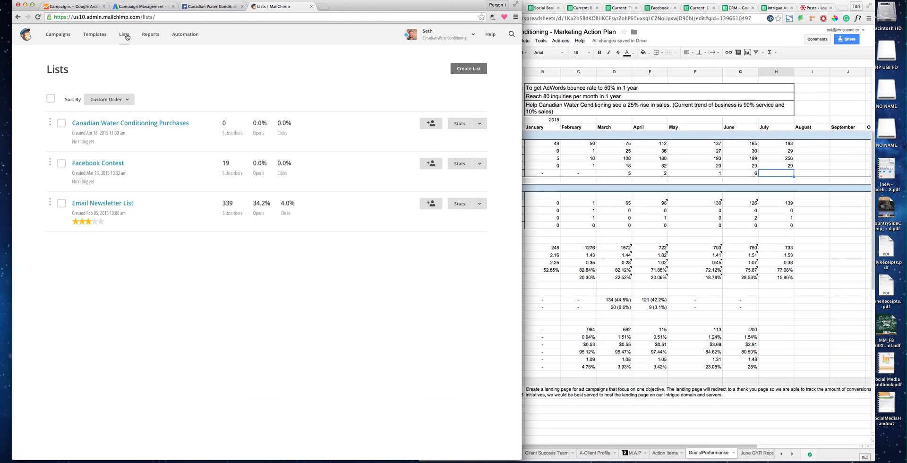
{"action": "left_click", "coordinate": [113, 167]}
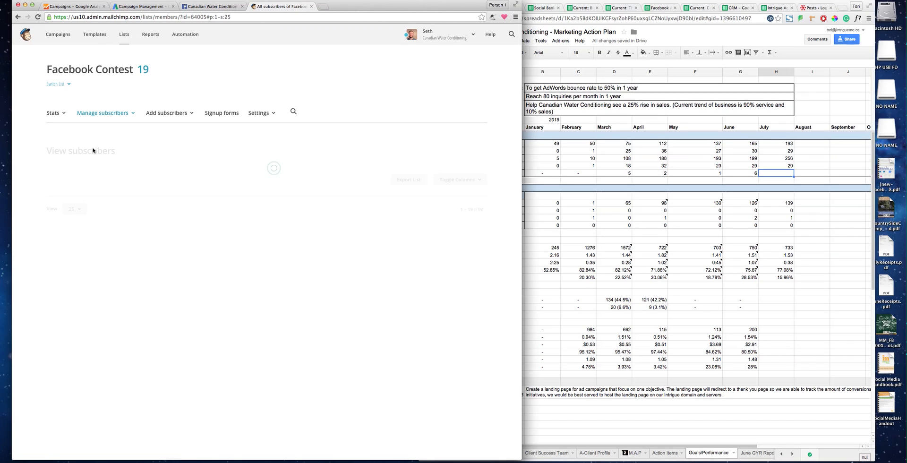
{"action": "left_click", "coordinate": [55, 113]}
{"action": "left_click", "coordinate": [65, 133]}
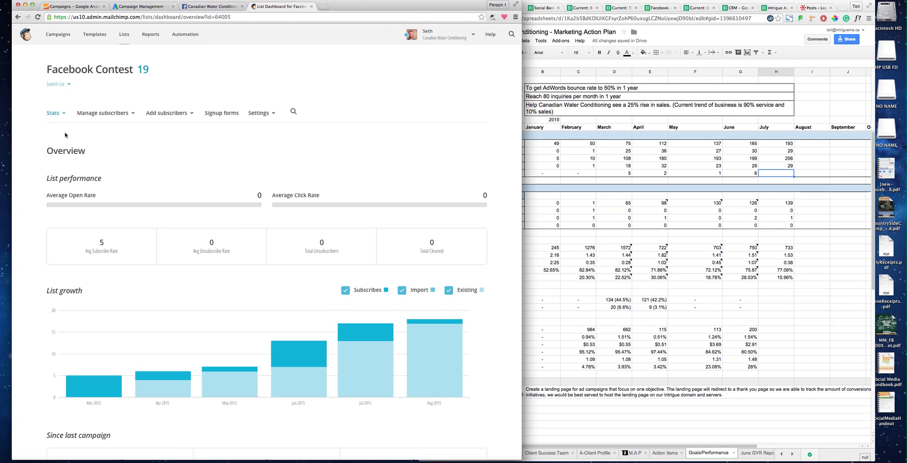
{"action": "scroll", "coordinate": [418, 139], "scroll_direction": "down", "scroll_amount": 5}
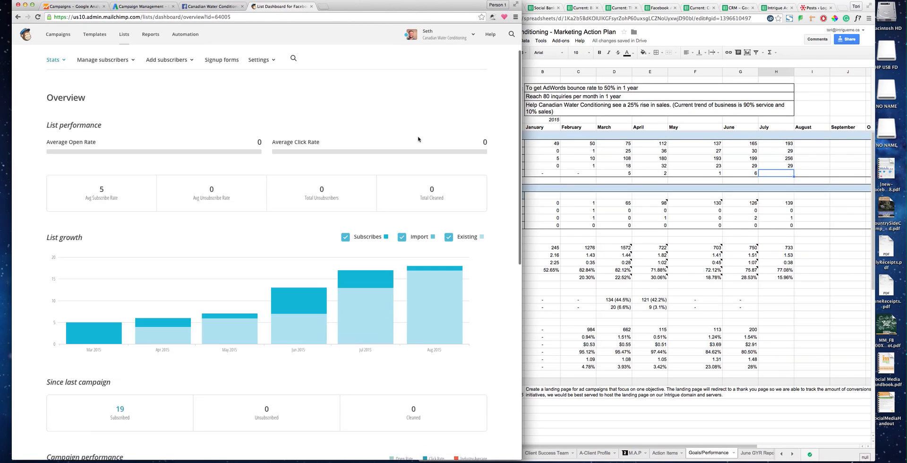
- Look up July 2015's subscribes in the list growth chart and enter 4 as July's Contest Entries in the Goals/Performance sheet
{"action": "mouse_move", "coordinate": [354, 162]}
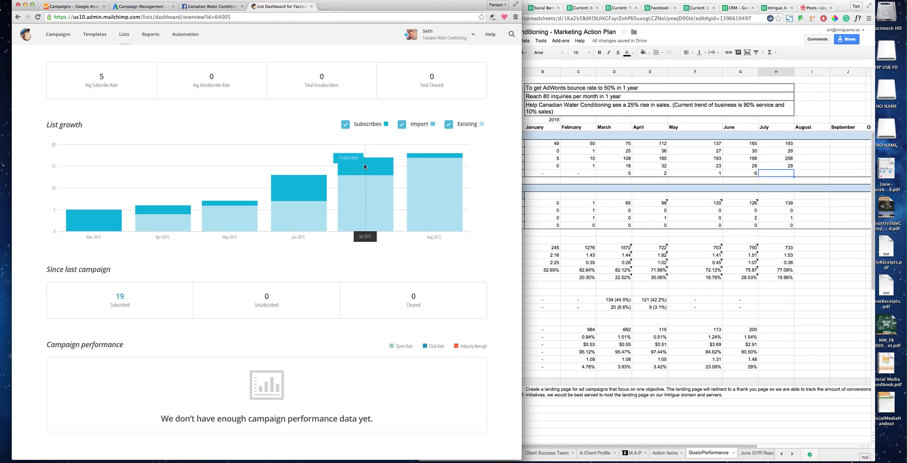
{"action": "left_click", "coordinate": [783, 177]}
{"action": "type", "text": "4"}
{"action": "key", "text": "Return"}
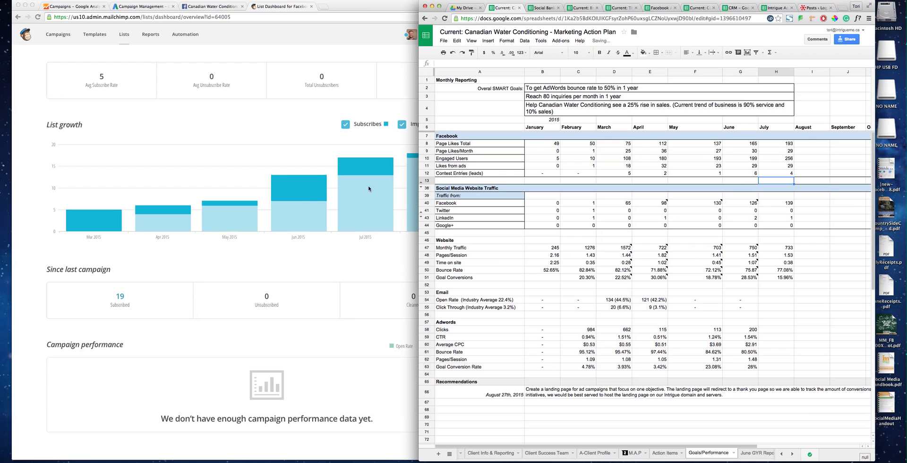
- Open the July 2015 Newsletter campaign report in MailChimp
{"action": "left_click", "coordinate": [235, 136]}
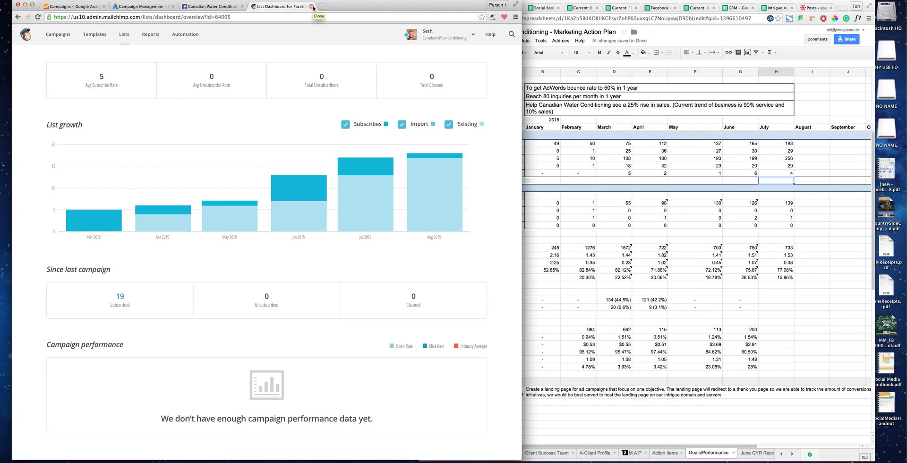
{"action": "left_click", "coordinate": [707, 294]}
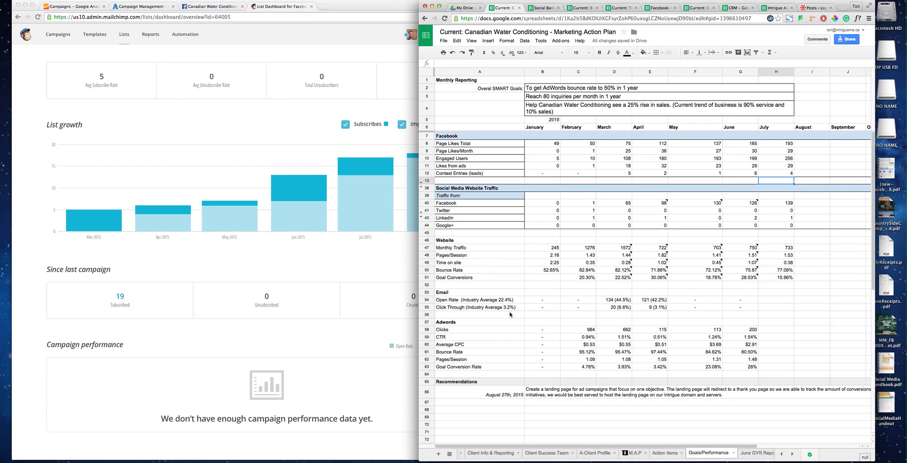
{"action": "left_click", "coordinate": [353, 275]}
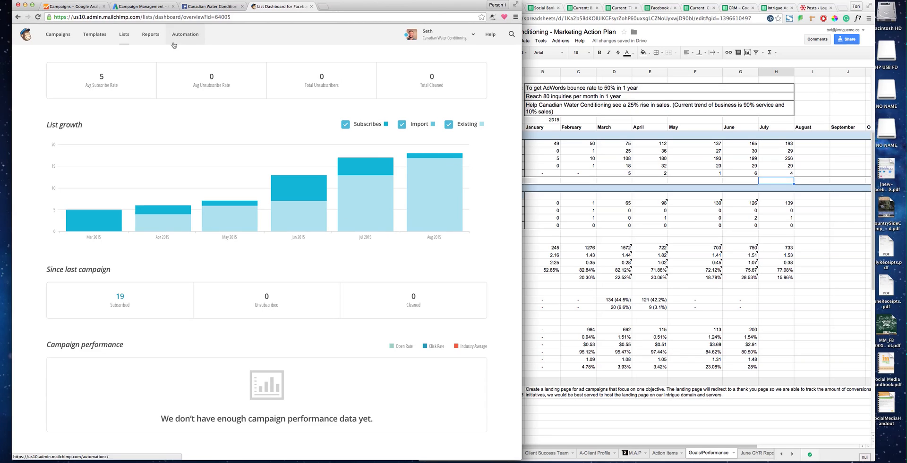
{"action": "left_click", "coordinate": [159, 39]}
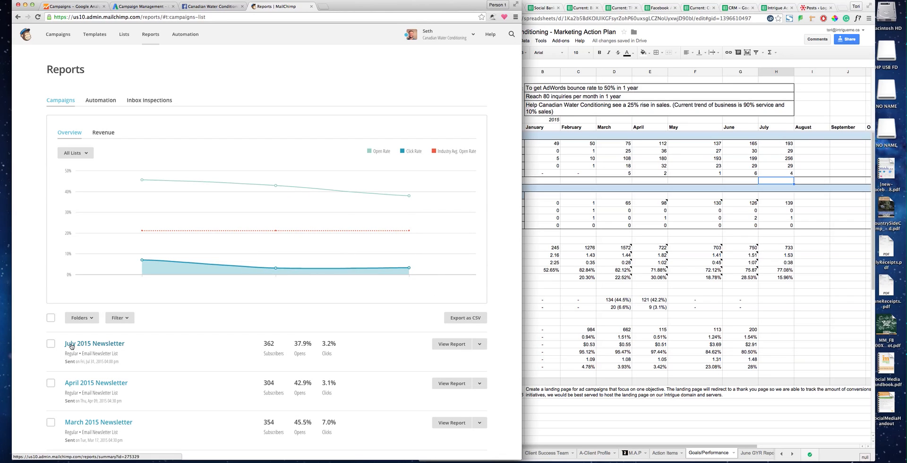
{"action": "left_click", "coordinate": [72, 345]}
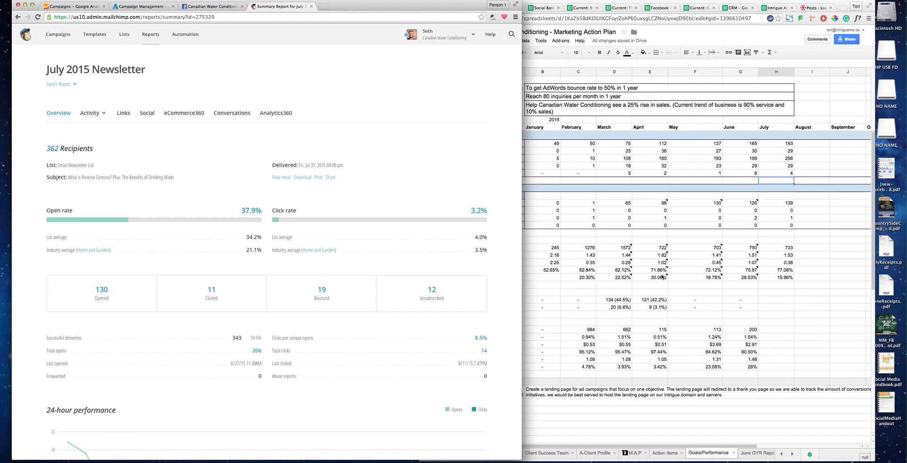
{"action": "left_click", "coordinate": [767, 309]}
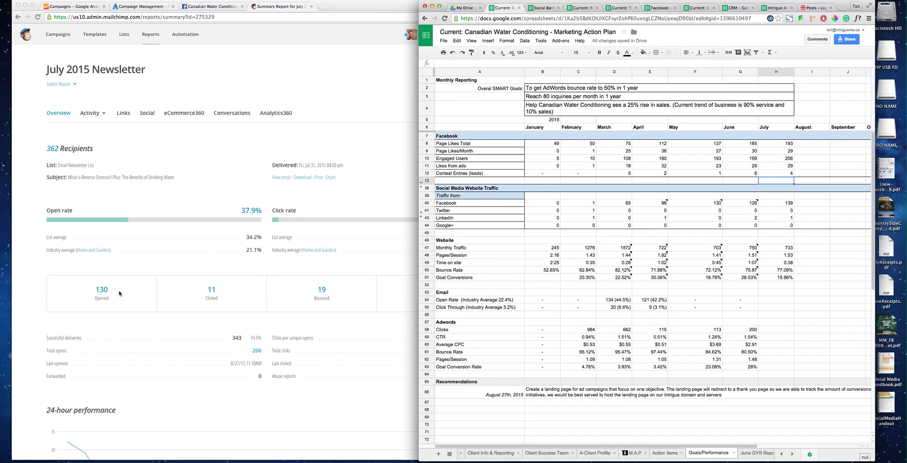
{"action": "left_click", "coordinate": [778, 300]}
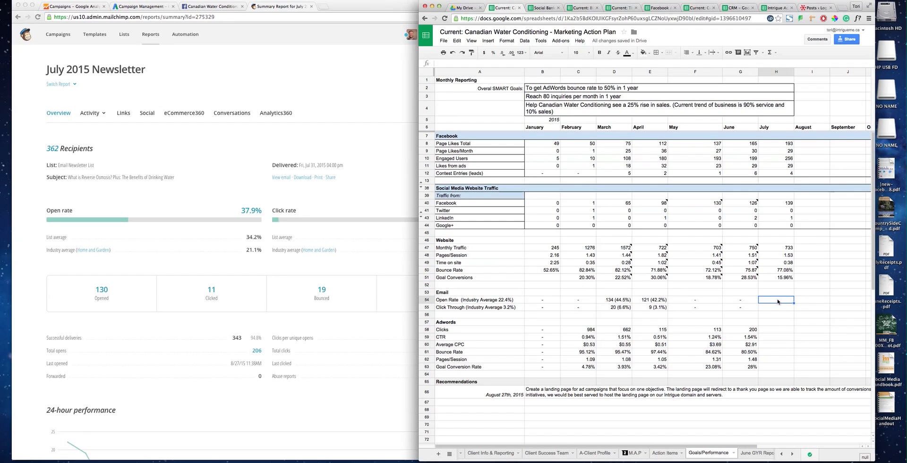
{"action": "type", "text": "130"}
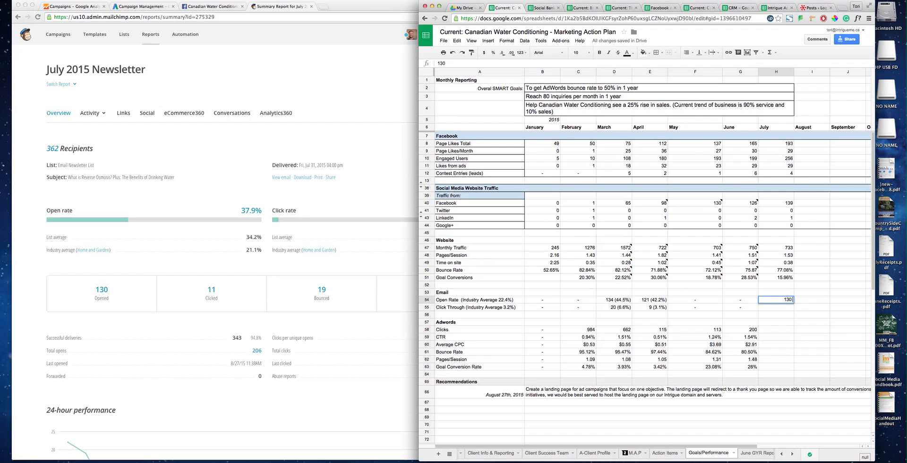
{"action": "type", "text": " (37.9%)"}
{"action": "key", "text": "Return"}
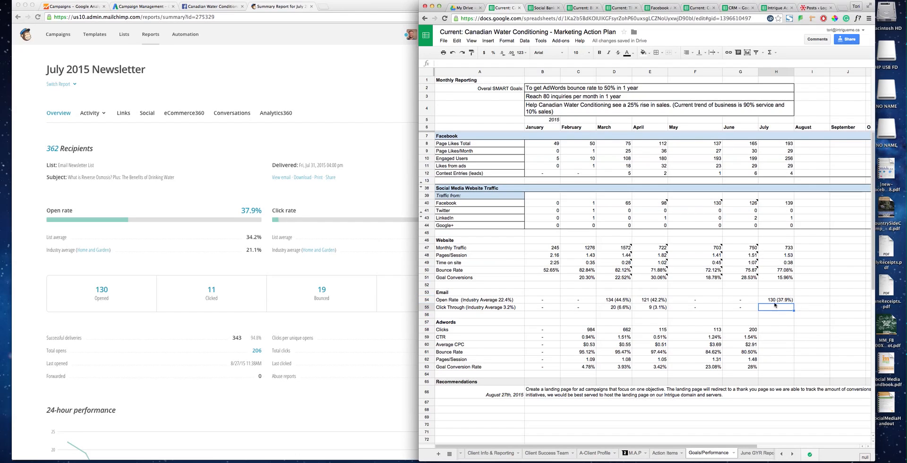
{"action": "type", "text": "11"}
{"action": "key", "text": "Return"}
{"action": "left_click", "coordinate": [336, 145]}
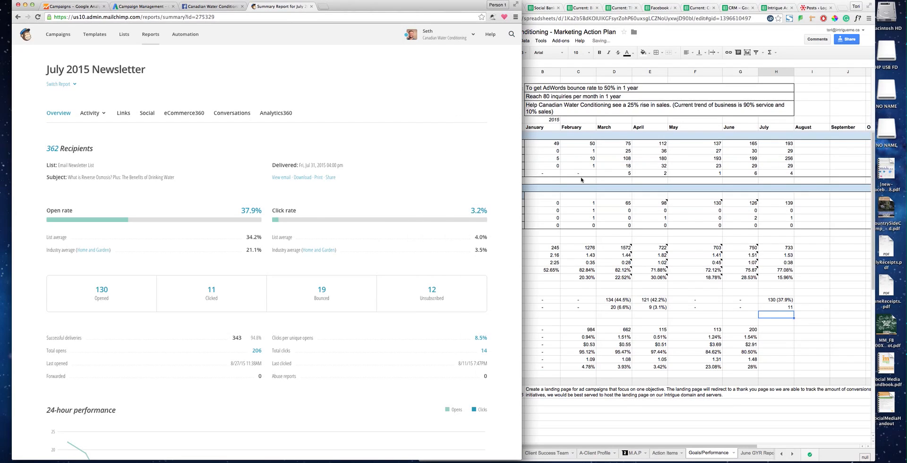
{"action": "left_click", "coordinate": [781, 307]}
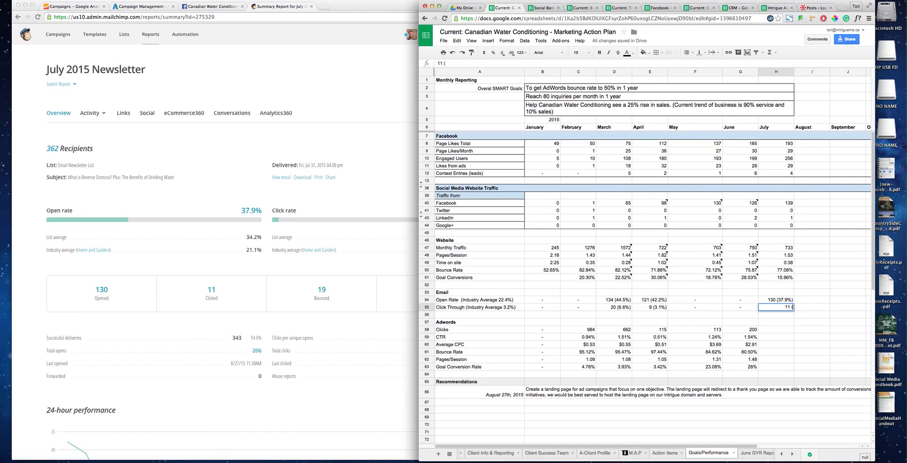
{"action": "type", "text": "11 (3.2%)"}
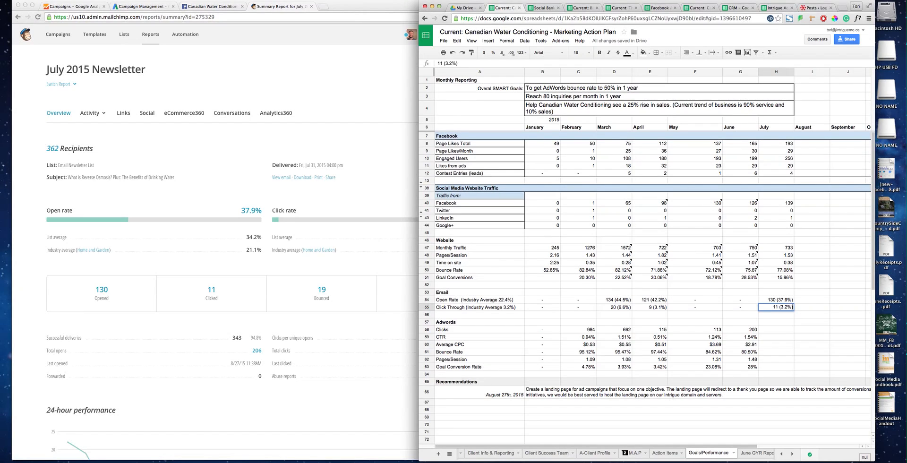
{"action": "key", "text": "Return"}
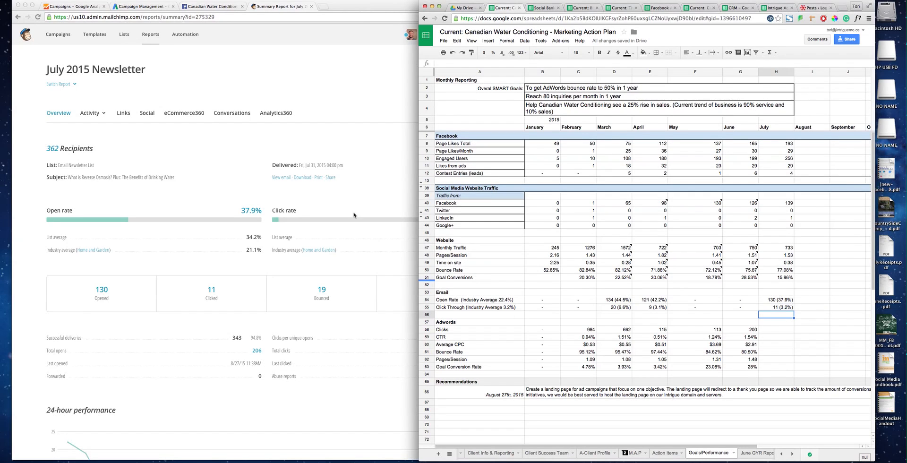
- Switch to AdWords, set the campaigns' date range to last month, and collapse the navigation panel
{"action": "left_click", "coordinate": [135, 8]}
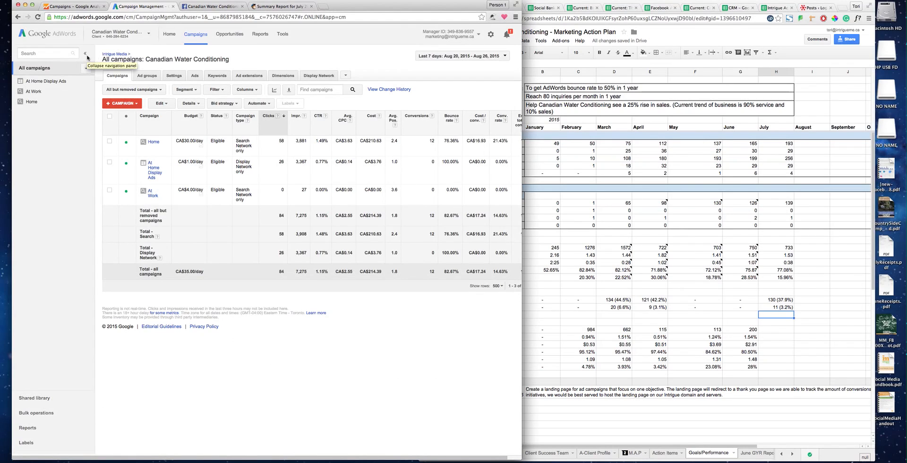
{"action": "left_click", "coordinate": [434, 56]}
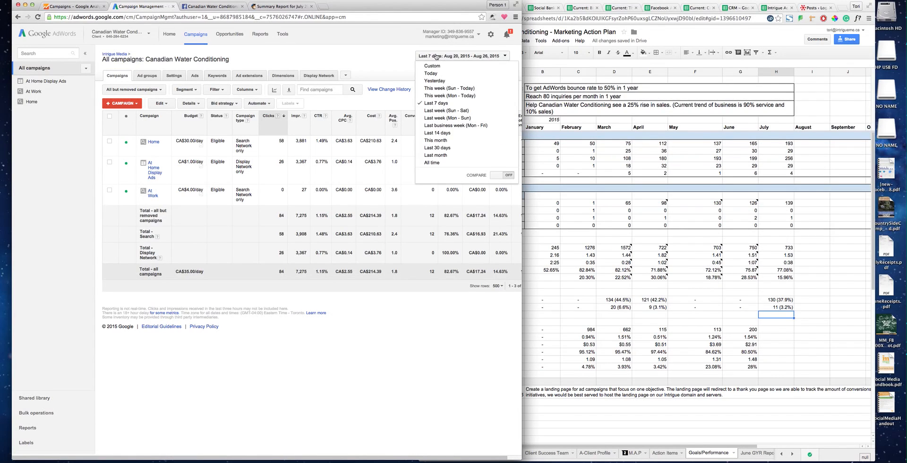
{"action": "left_click", "coordinate": [435, 156]}
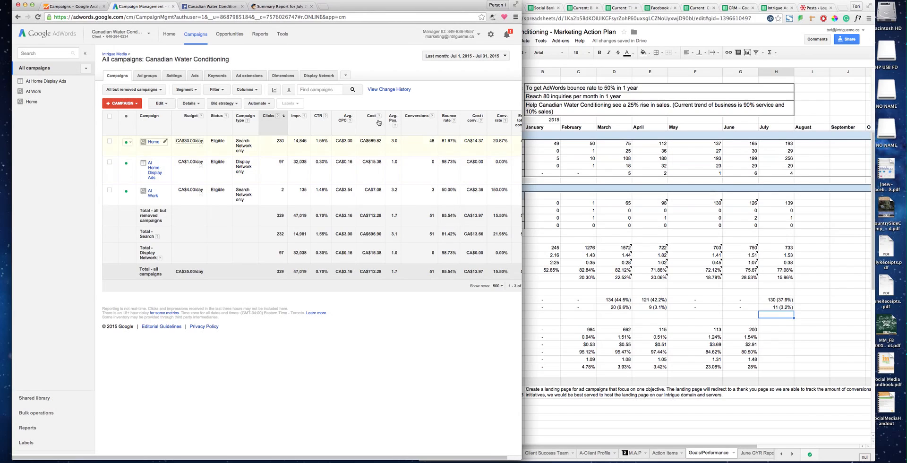
{"action": "left_click", "coordinate": [86, 56]}
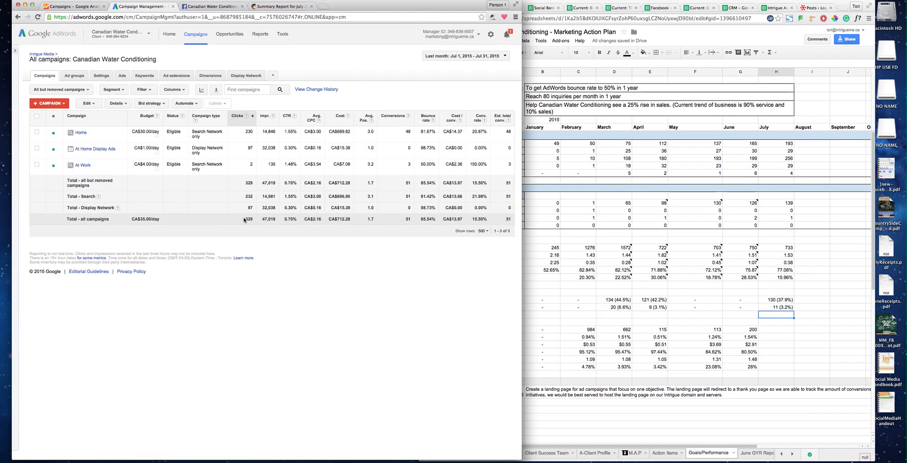
- Enter 329 as July's AdWords Clicks in the Goals/Performance sheet
{"action": "left_click", "coordinate": [767, 334]}
{"action": "left_click", "coordinate": [767, 330]}
{"action": "type", "text": "329"}
{"action": "key", "text": "Return"}
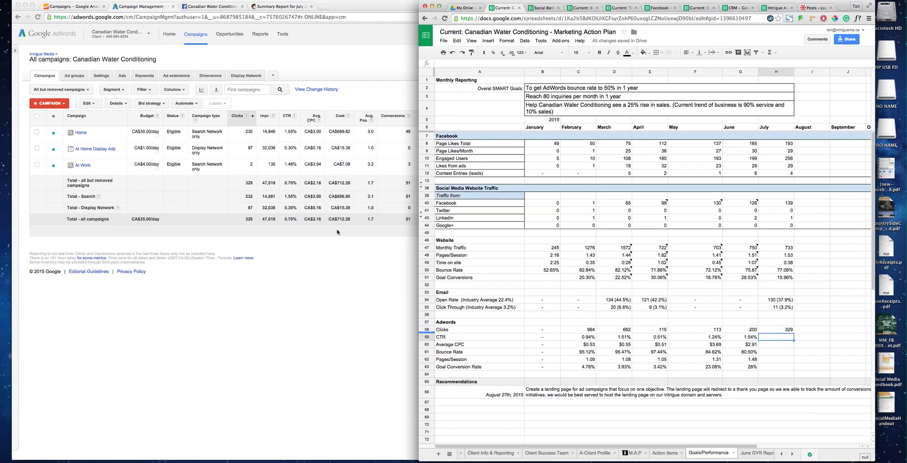
- Enter 2.16 as July's AdWords Average CPC and 0.7 as its CTR
{"action": "left_click", "coordinate": [782, 346]}
{"action": "type", "text": "2.16"}
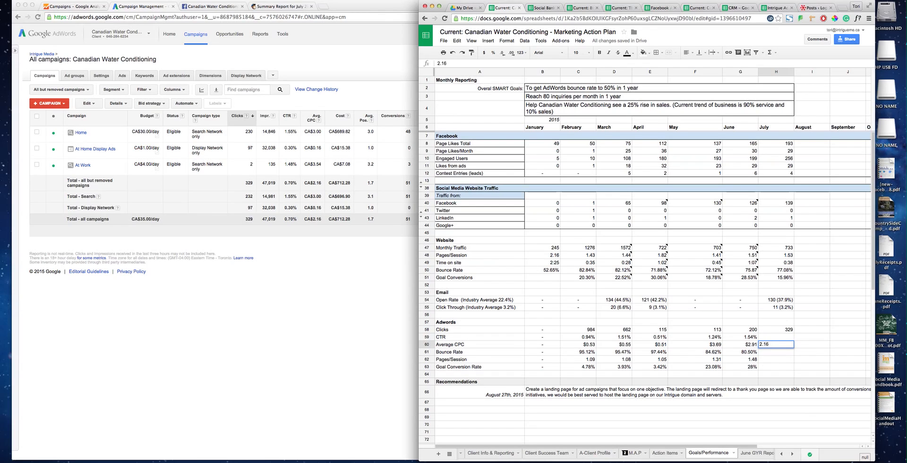
{"action": "key", "text": "Return"}
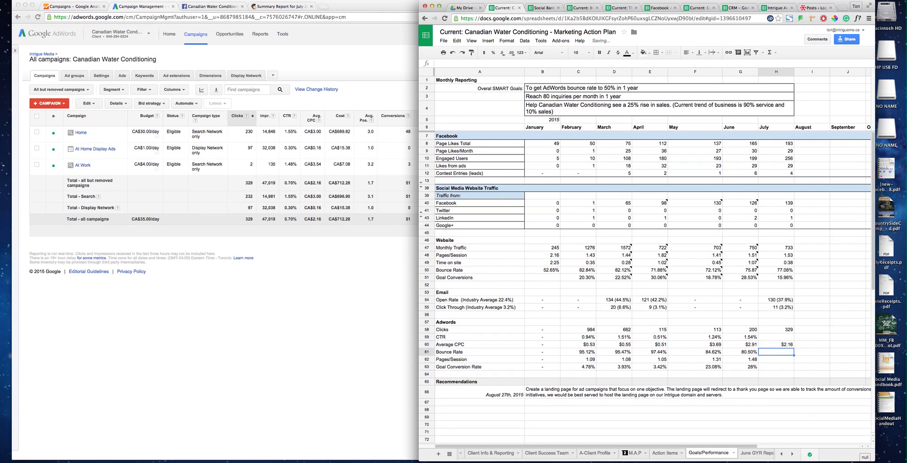
{"action": "key", "text": "Up"}
{"action": "key", "text": "Up"}
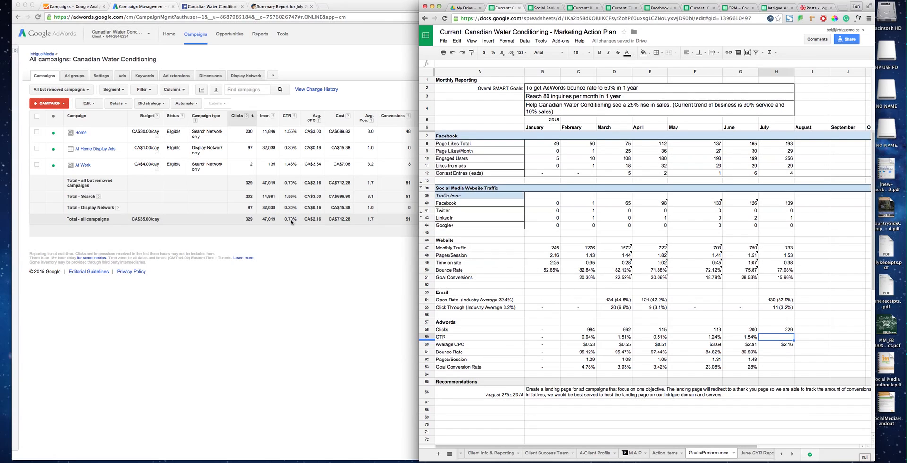
{"action": "type", "text": "0.7"}
{"action": "key", "text": "Return"}
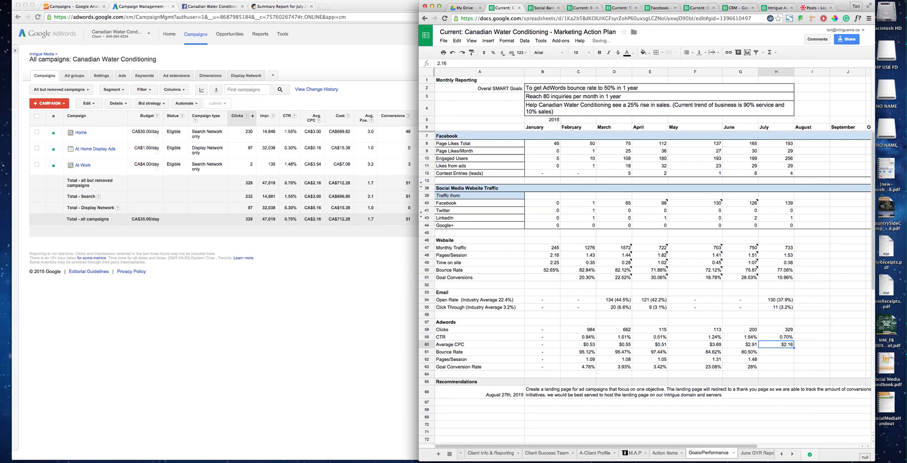
- Enter 85.54% as July's AdWords Bounce Rate, taken from the campaigns' total row in AdWords
{"action": "left_click", "coordinate": [783, 352]}
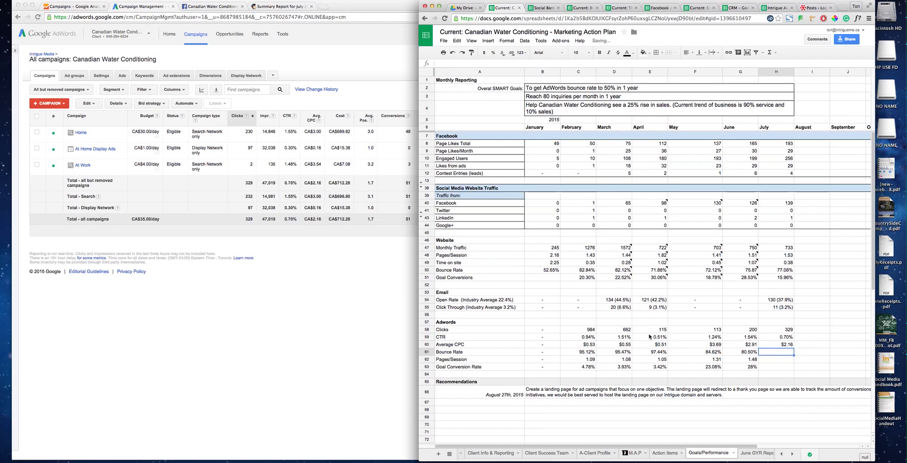
{"action": "left_click", "coordinate": [210, 269]}
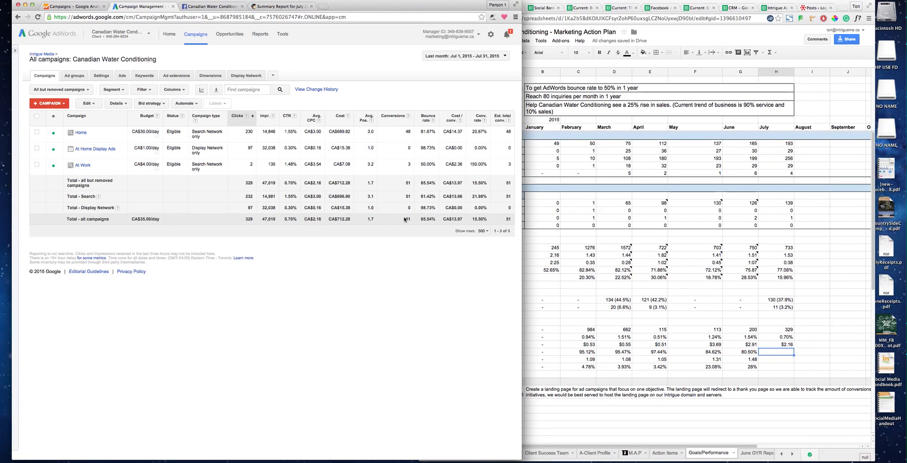
{"action": "left_click", "coordinate": [778, 358]}
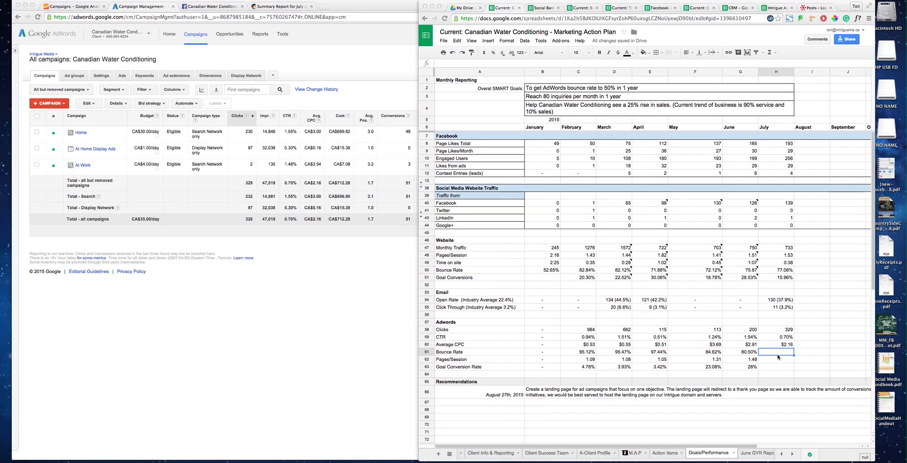
{"action": "type", "text": "85.54%"}
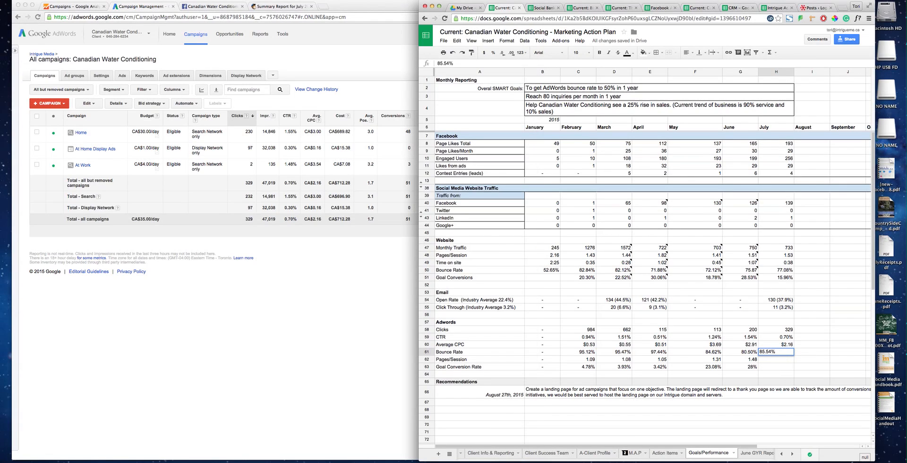
{"action": "key", "text": "Return"}
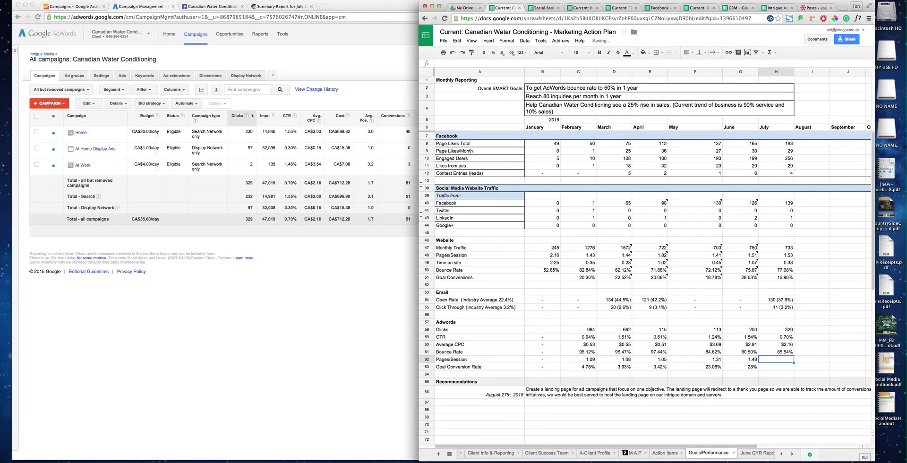
- Add the Google Analytics metrics Pages / session, Avg. session duration and % new sessions as columns in the AdWords campaigns table
{"action": "left_click", "coordinate": [367, 338]}
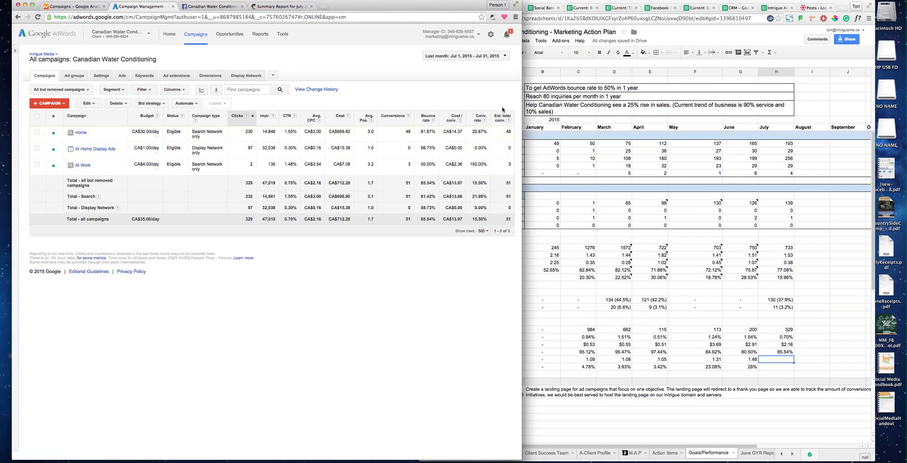
{"action": "left_click", "coordinate": [173, 91]}
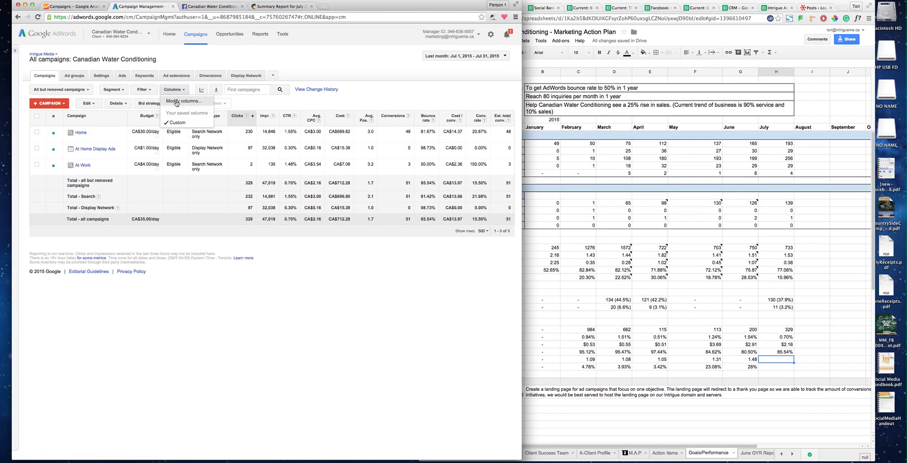
{"action": "left_click", "coordinate": [178, 102]}
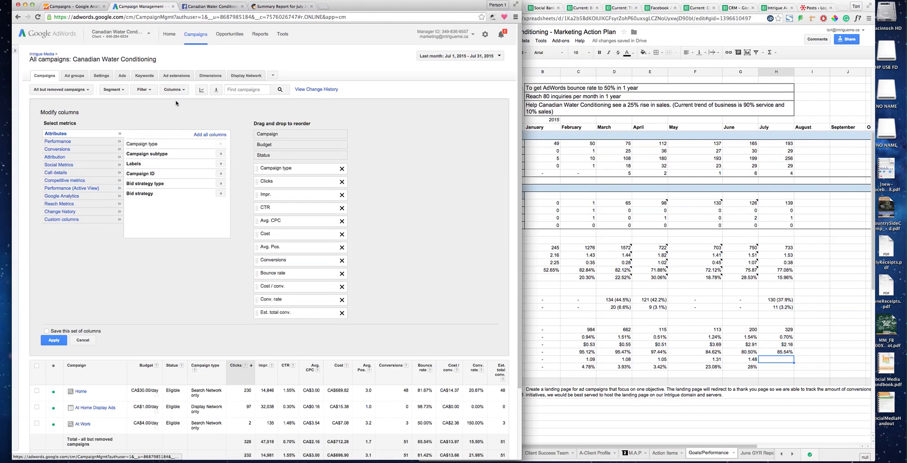
{"action": "left_click", "coordinate": [56, 198]}
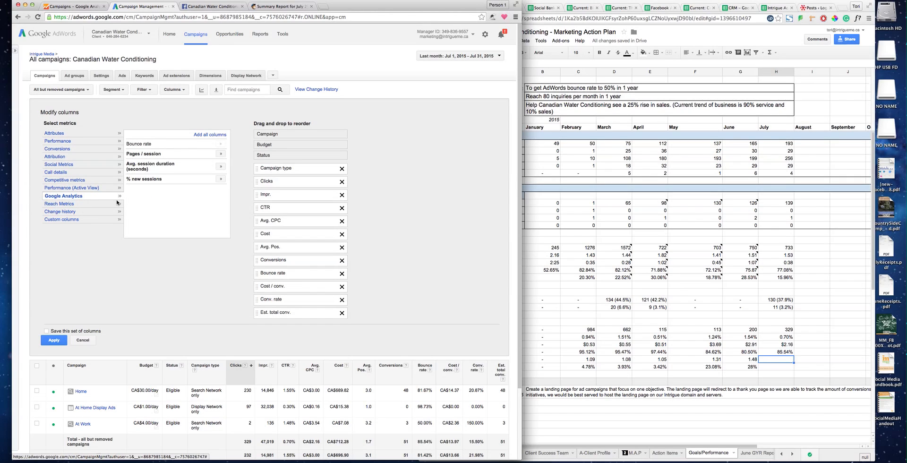
{"action": "left_click", "coordinate": [220, 154]}
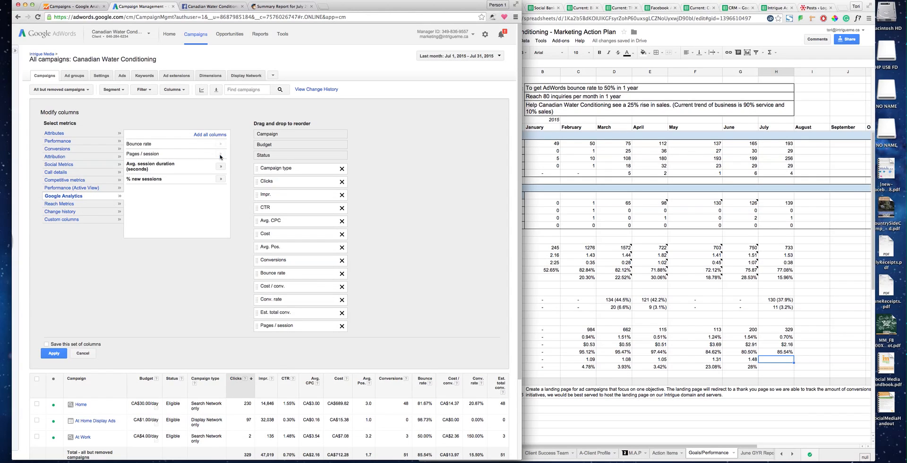
{"action": "left_click", "coordinate": [220, 165]}
{"action": "left_click", "coordinate": [220, 179]}
{"action": "left_click", "coordinate": [54, 380]}
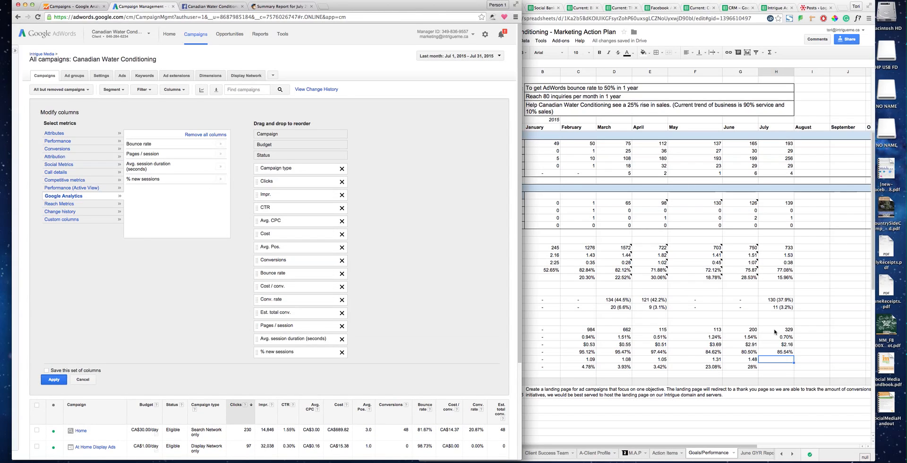
- Enter 1.32 as July's AdWords Pages/Session in the Goals/Performance sheet, reading it from the newly added campaign column
{"action": "left_click", "coordinate": [808, 400]}
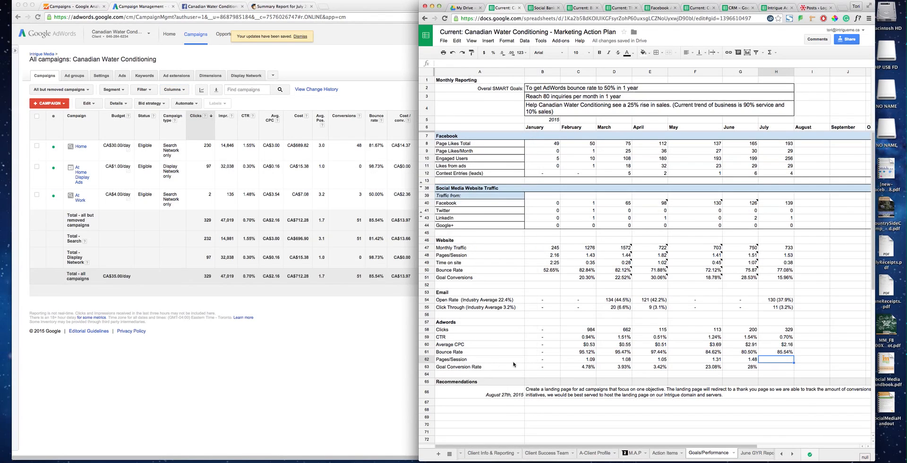
{"action": "left_click", "coordinate": [217, 383]}
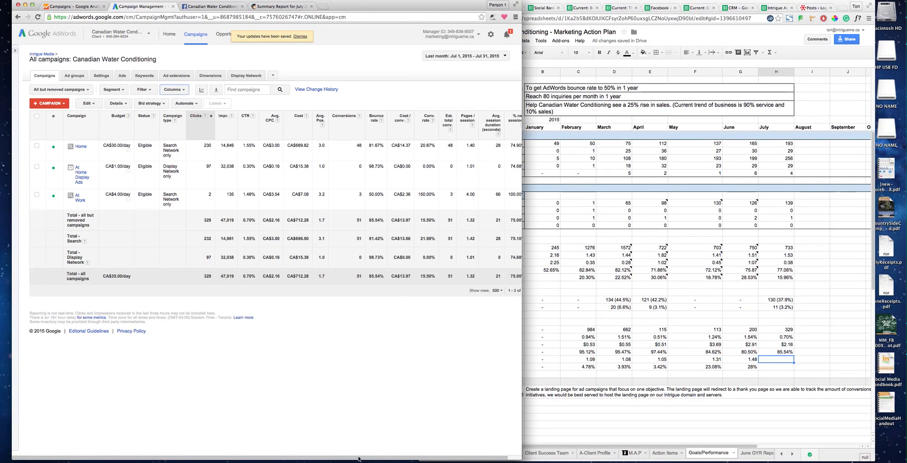
{"action": "scroll", "coordinate": [404, 459], "scroll_direction": "right", "scroll_amount": 2}
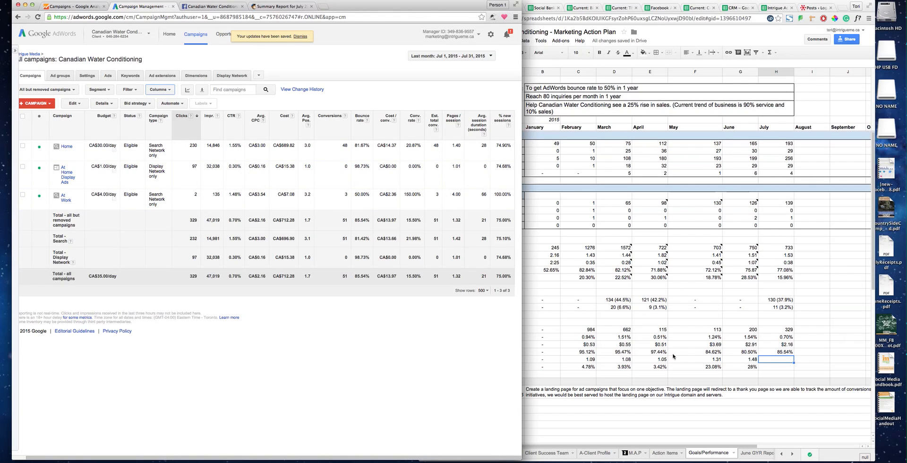
{"action": "left_click", "coordinate": [777, 362]}
{"action": "type", "text": "1.32"}
{"action": "key", "text": "Return"}
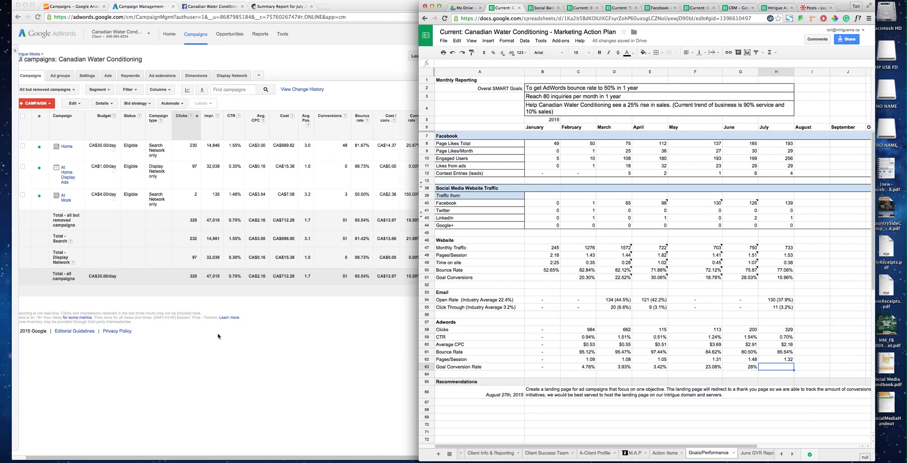
{"action": "left_click", "coordinate": [261, 338]}
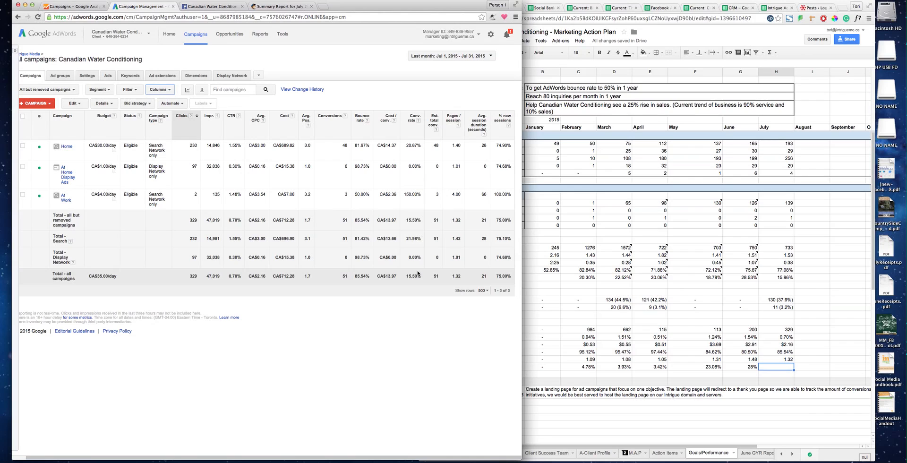
{"action": "left_click", "coordinate": [161, 89]}
{"action": "left_click", "coordinate": [163, 96]}
{"action": "scroll", "coordinate": [146, 123], "scroll_direction": "down", "scroll_amount": 1}
{"action": "left_click", "coordinate": [43, 144]}
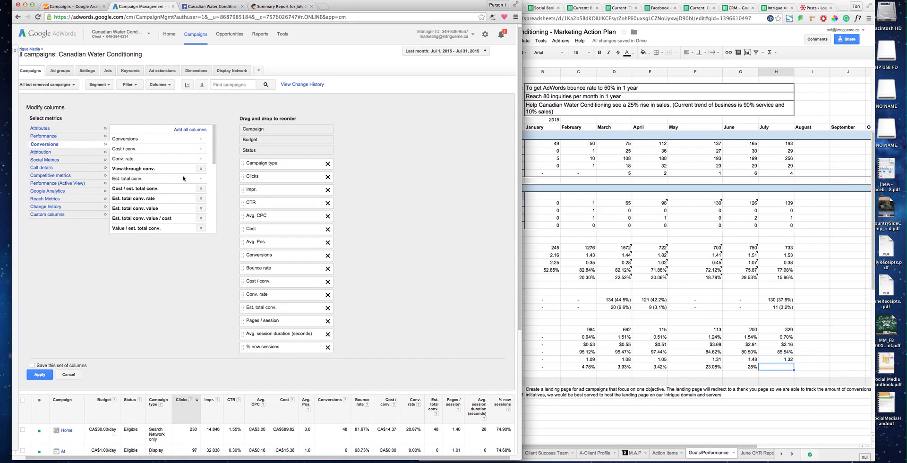
{"action": "left_click", "coordinate": [68, 374]}
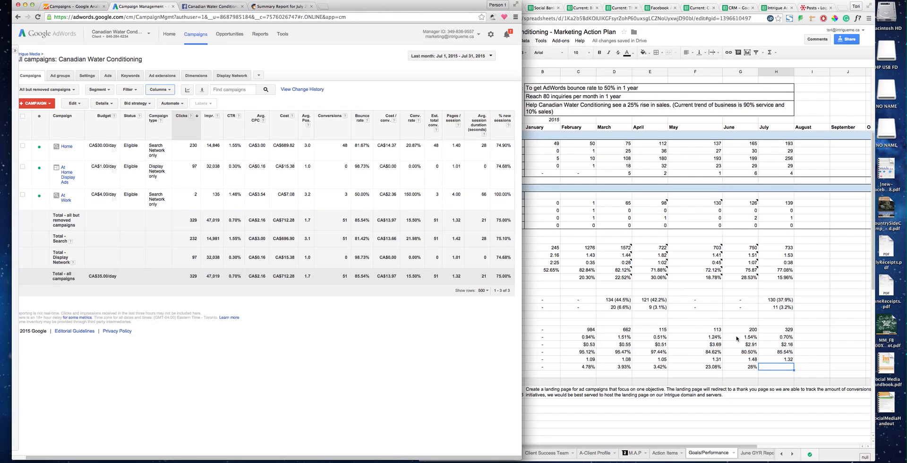
- Enter 15.50% as July's AdWords Goal Conversion Rate in the Goals/Performance sheet
{"action": "left_click", "coordinate": [774, 365]}
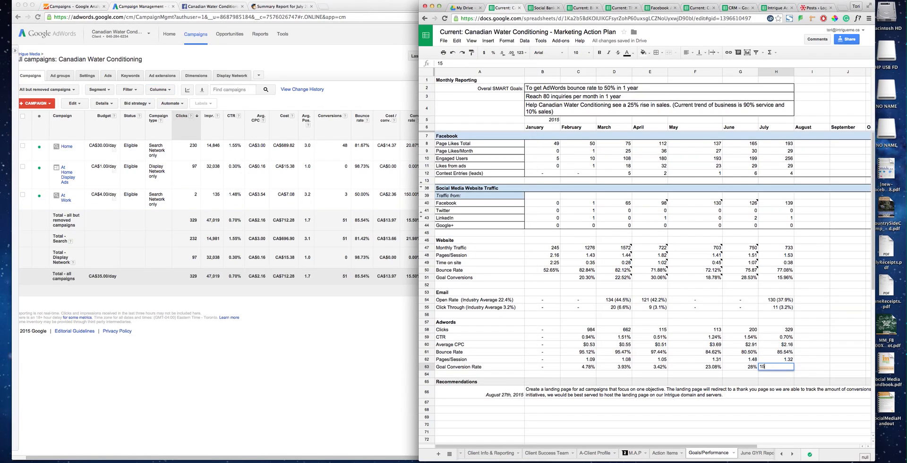
{"action": "key", "text": "Return"}
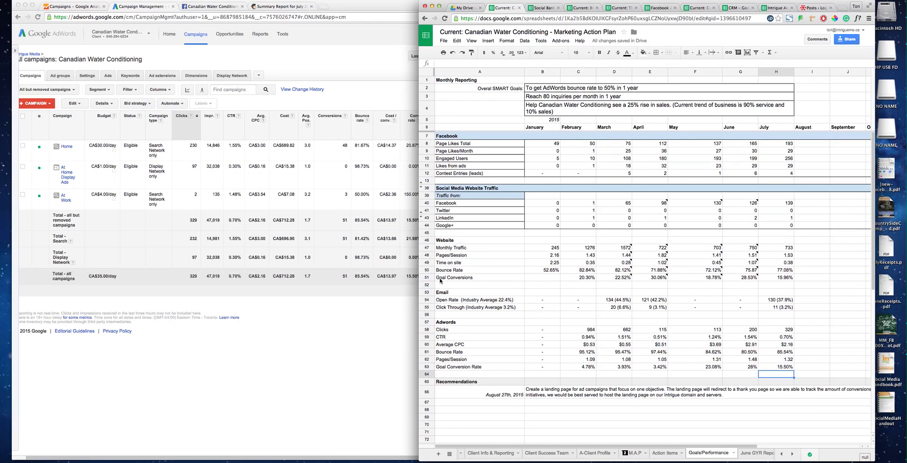
- Insert three rows below row 52, under the Website section, and label cell A53 "Goal Completions"
{"action": "left_click_drag", "start_coordinate": [431, 273], "coordinate": [430, 285]}
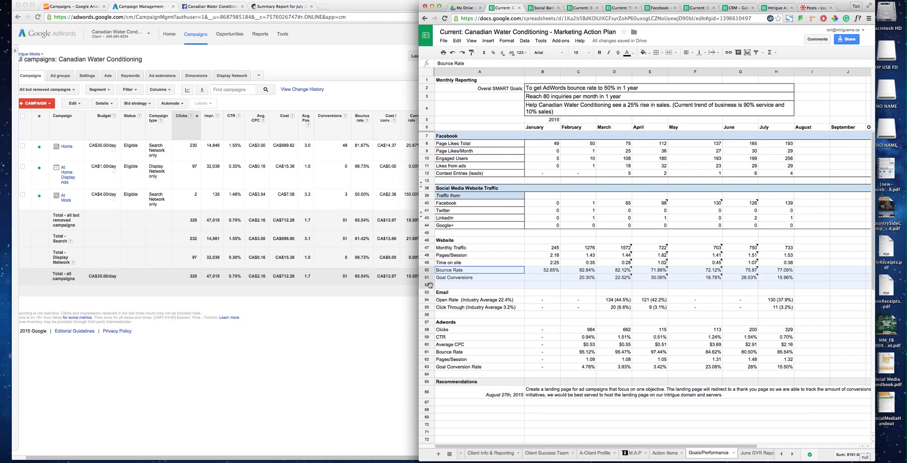
{"action": "right_click", "coordinate": [429, 286]}
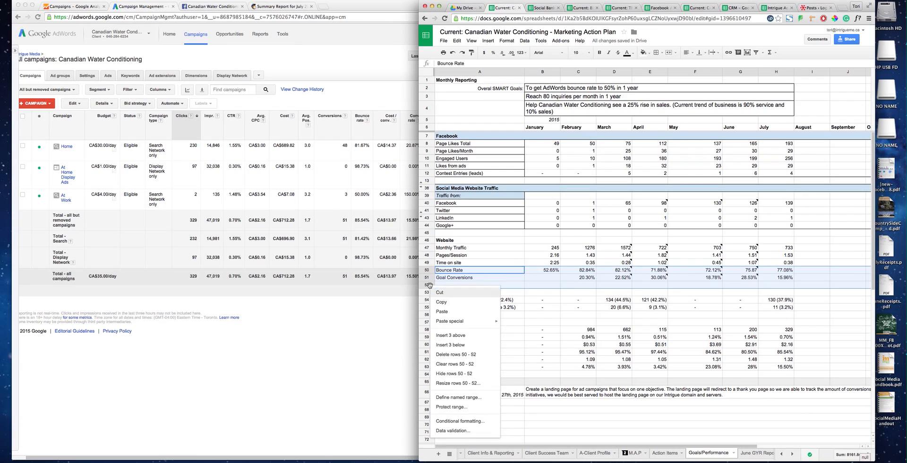
{"action": "left_click", "coordinate": [450, 345]}
{"action": "left_click", "coordinate": [473, 305]}
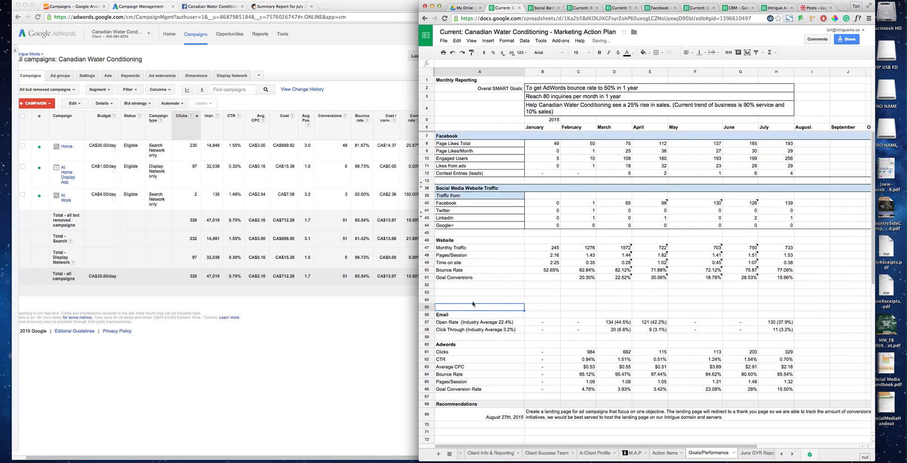
{"action": "left_click", "coordinate": [457, 294]}
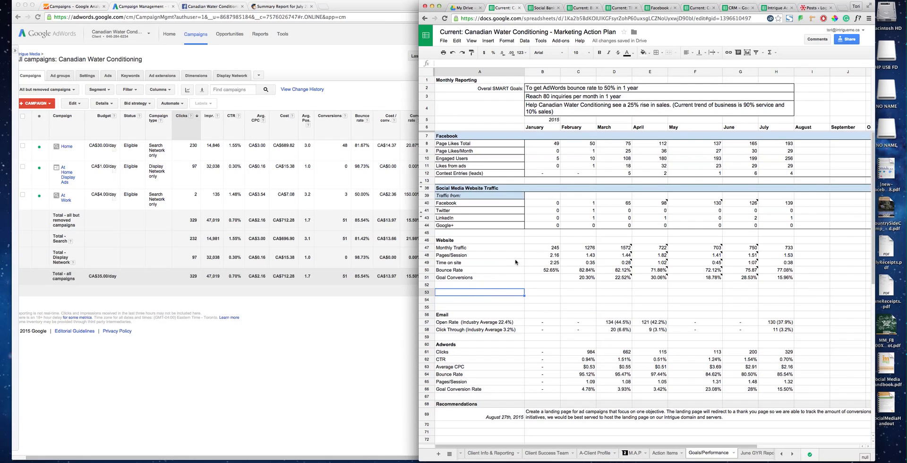
{"action": "type", "text": "Goal Completions"}
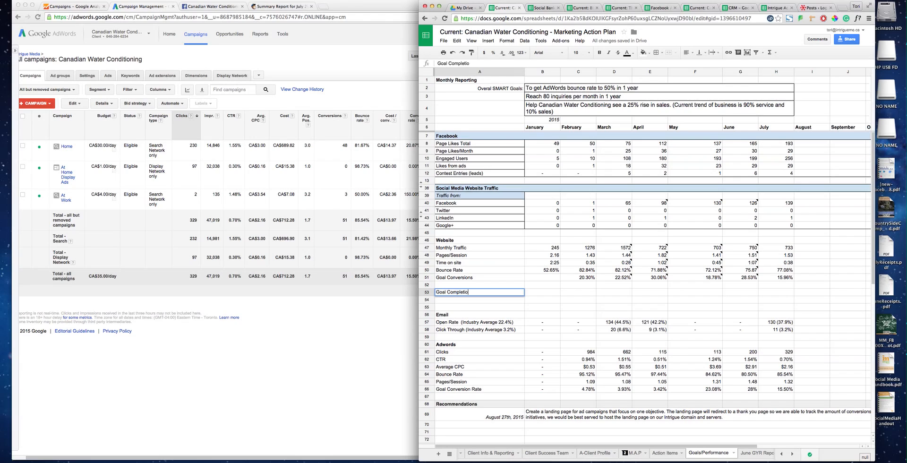
{"action": "key", "text": "Return"}
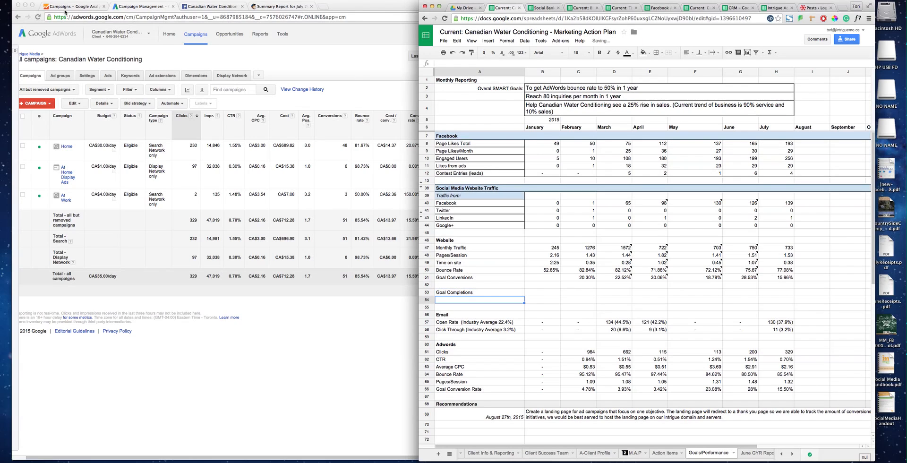
- Switch to Google Analytics and open the All Traffic Source/Medium report
{"action": "left_click", "coordinate": [66, 6]}
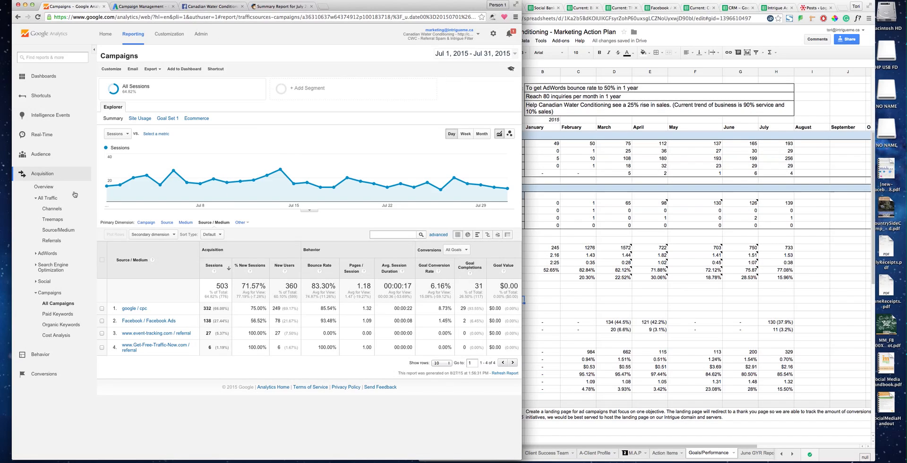
{"action": "left_click", "coordinate": [65, 233]}
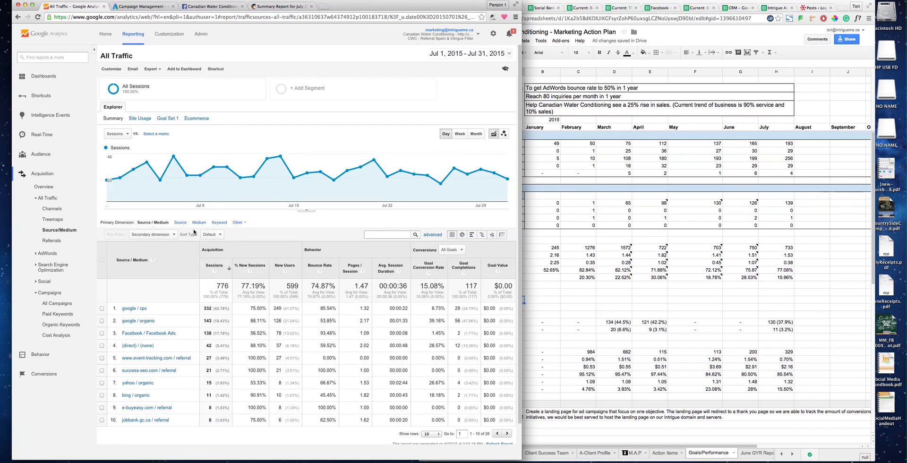
- Review the marketing plan's three goals on the Objective & Summary sheet and return to the Goals/Performance sheet
{"action": "left_click", "coordinate": [615, 87]}
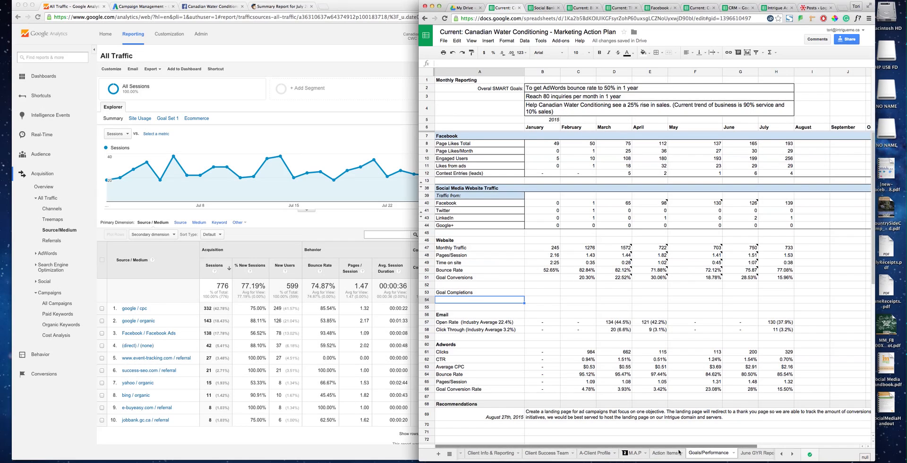
{"action": "left_click", "coordinate": [781, 454]}
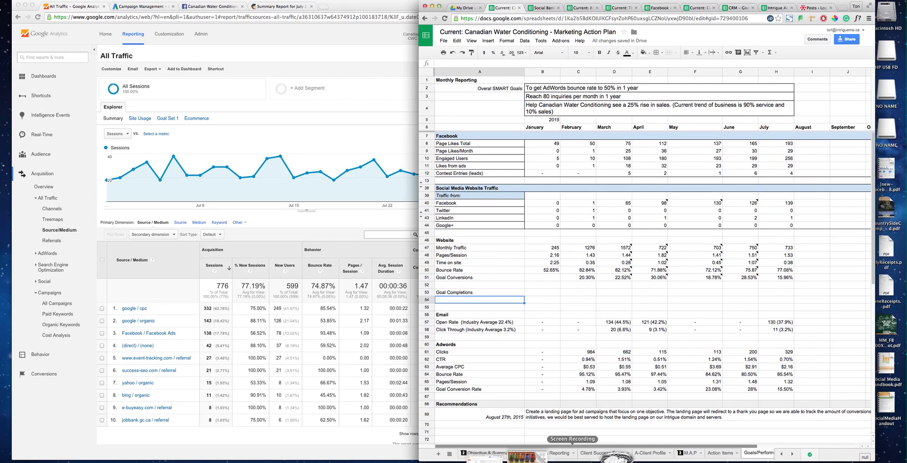
{"action": "left_click", "coordinate": [482, 454]}
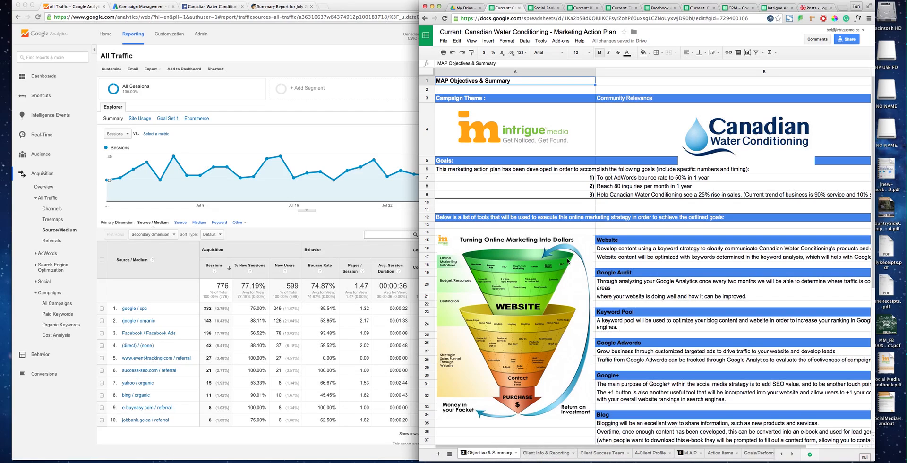
{"action": "left_click", "coordinate": [602, 180]}
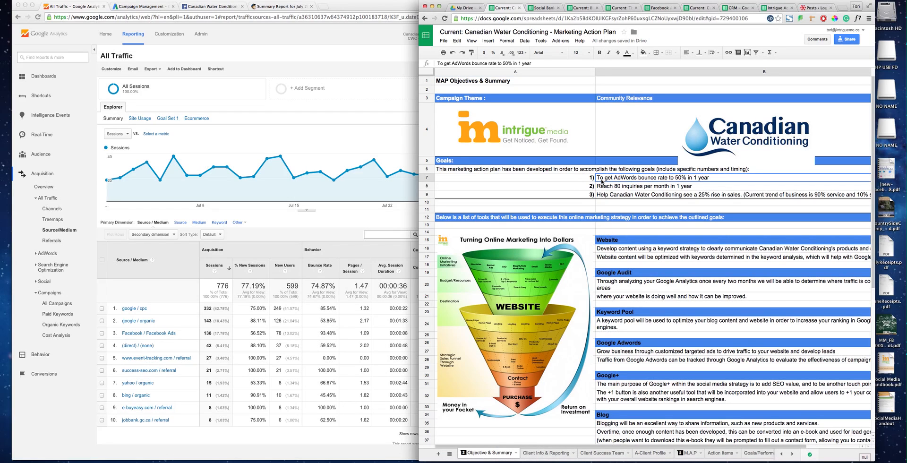
{"action": "left_click", "coordinate": [600, 187]}
{"action": "left_click", "coordinate": [599, 196]}
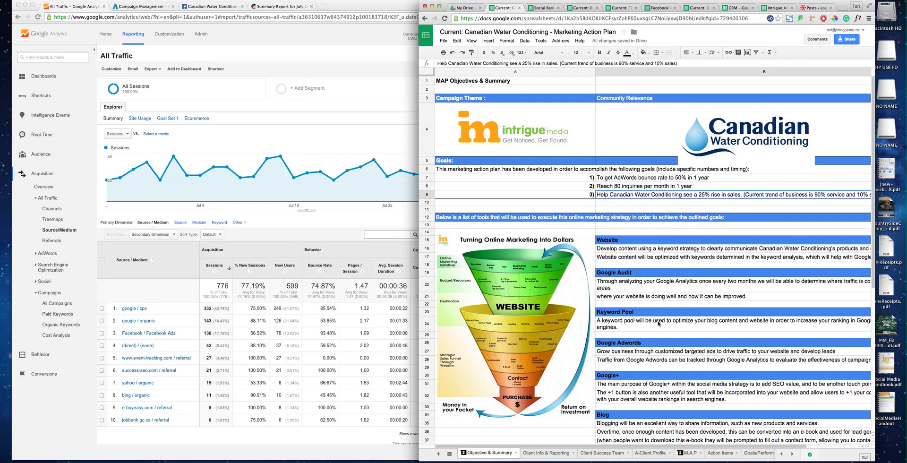
{"action": "scroll", "coordinate": [658, 324], "scroll_direction": "down", "scroll_amount": 1}
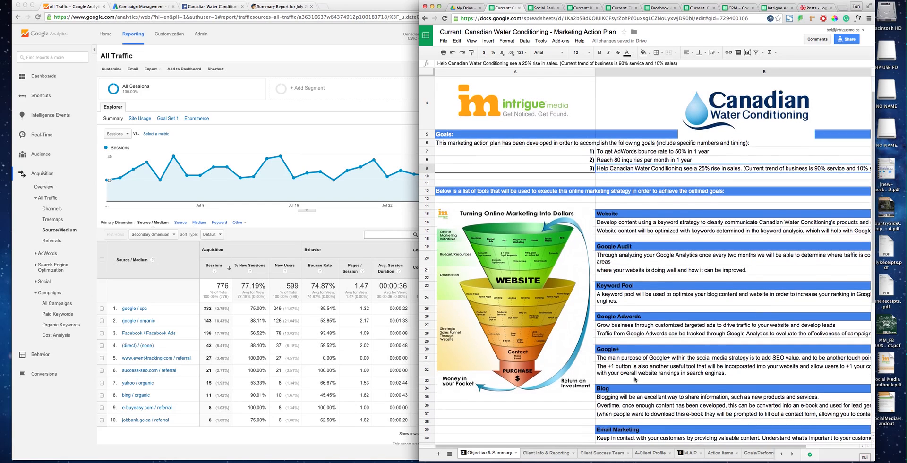
{"action": "left_click", "coordinate": [758, 454]}
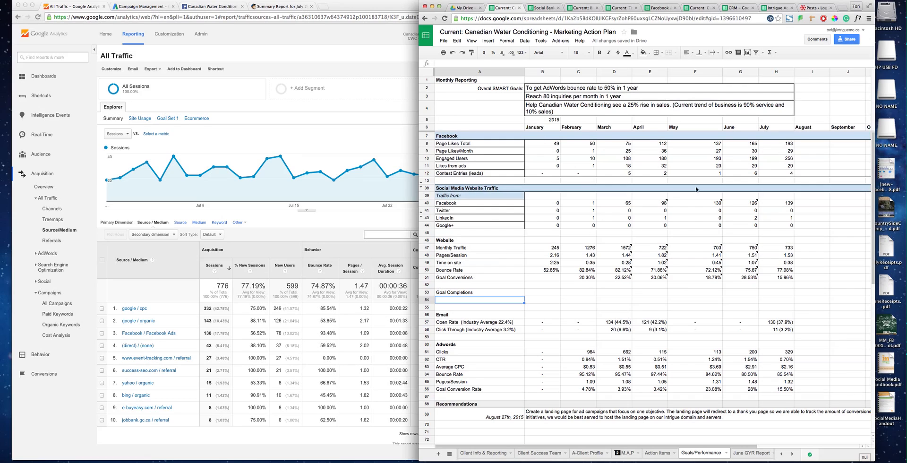
- Bold the "Goal Completions" heading in A53 and insert one row below row 54
{"action": "left_click", "coordinate": [499, 292]}
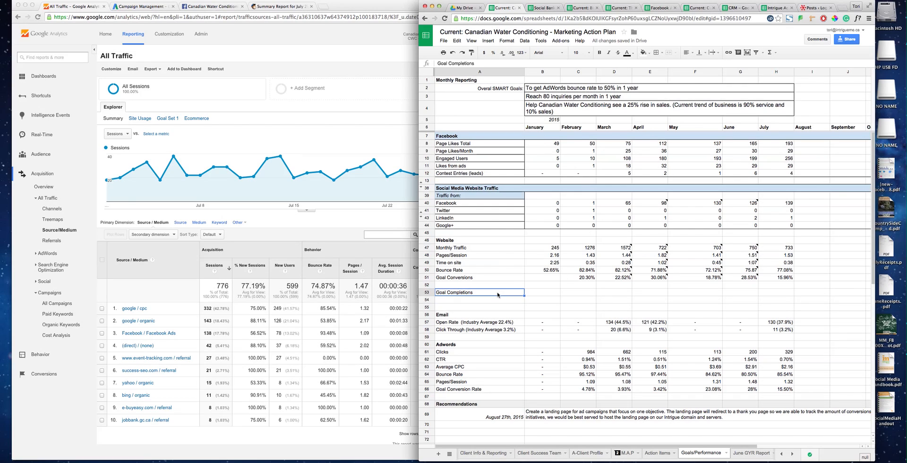
{"action": "key", "text": "super+b"}
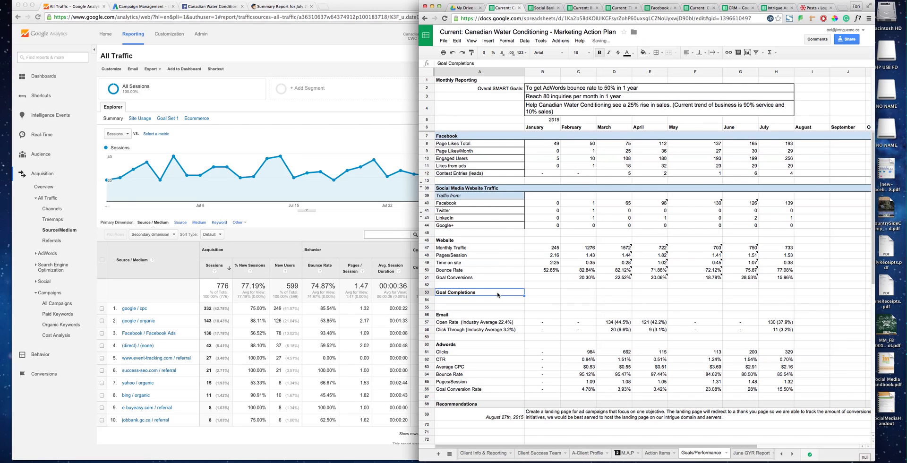
{"action": "left_click", "coordinate": [427, 299]}
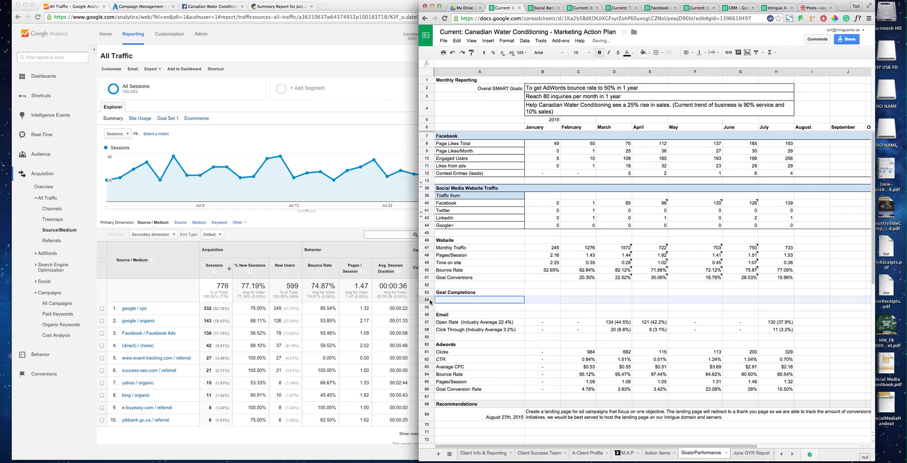
{"action": "right_click", "coordinate": [427, 300]}
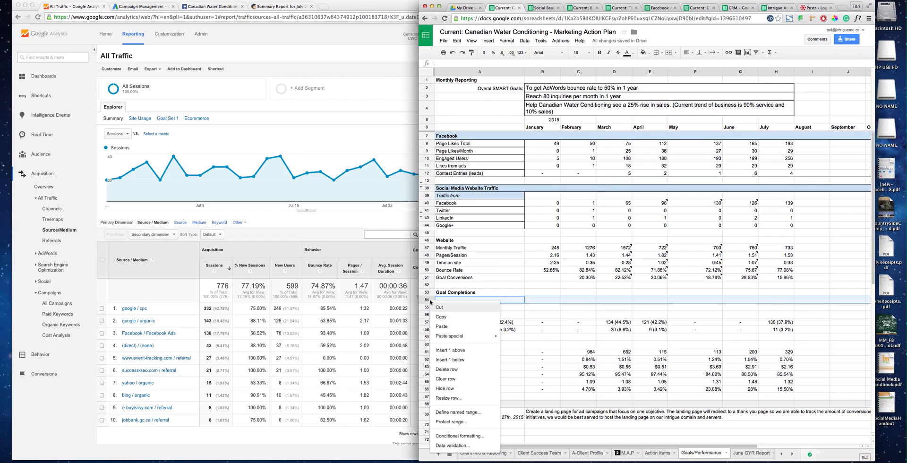
{"action": "left_click", "coordinate": [466, 358]}
- Switch to Google Analytics and set the All Traffic report's conversions to Goal 2: Contact Us Pageview
{"action": "left_click", "coordinate": [330, 225]}
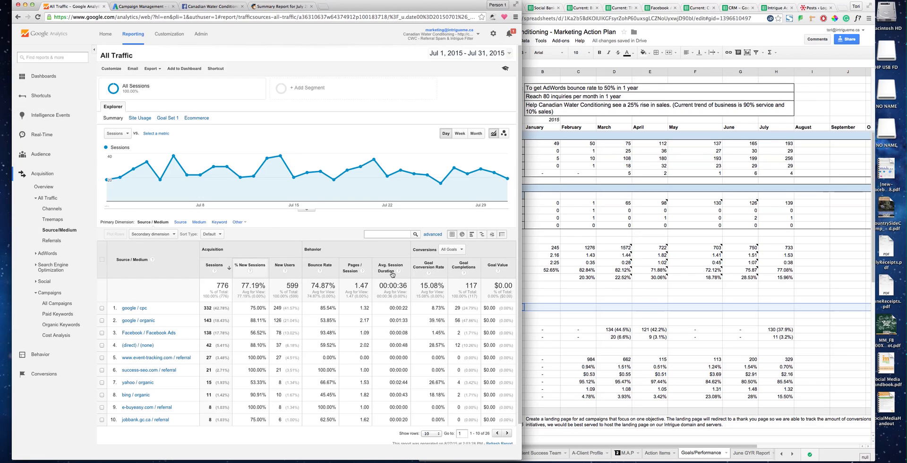
{"action": "left_click", "coordinate": [461, 250]}
{"action": "left_click", "coordinate": [421, 281]}
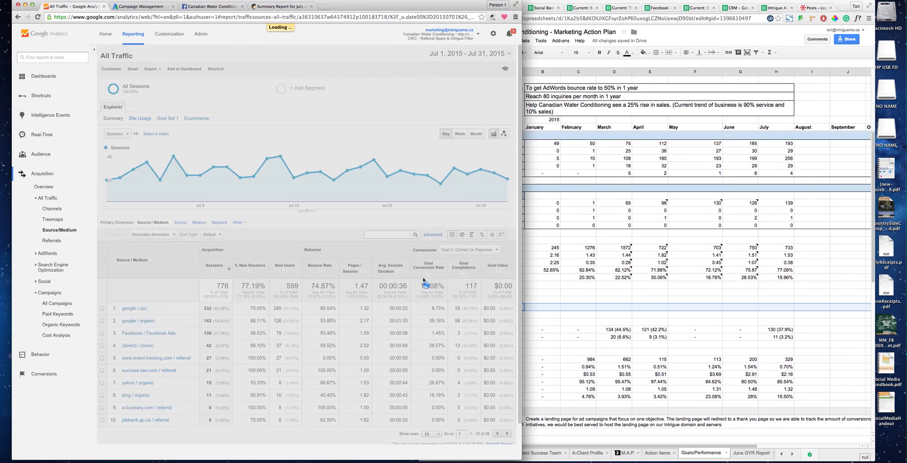
- Return to the Goals/Performance sheet and label cell A54 "Contact Us Pageview"
{"action": "key", "text": "super+grave"}
{"action": "left_click", "coordinate": [483, 301]}
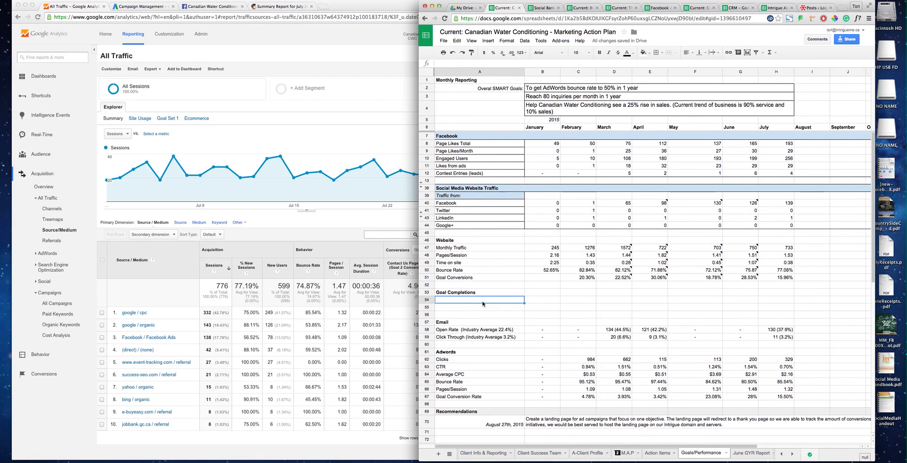
{"action": "type", "text": "Contact U"}
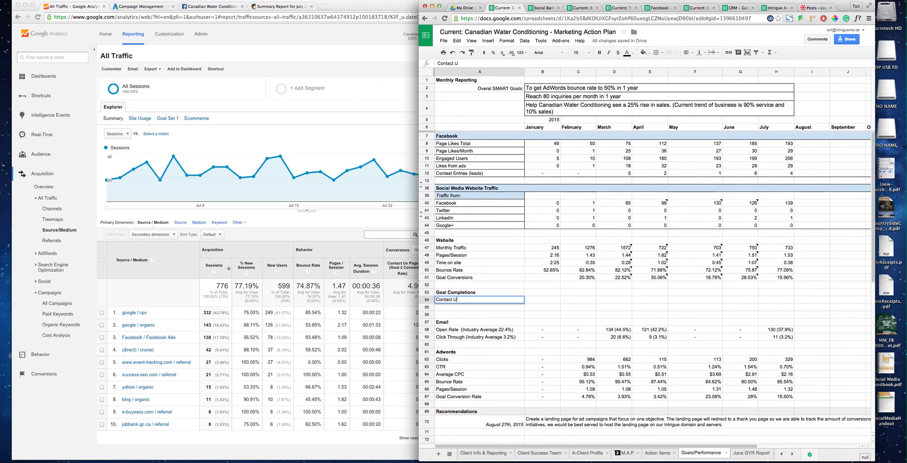
{"action": "type", "text": "s Oageview"}
{"action": "key", "text": "Return"}
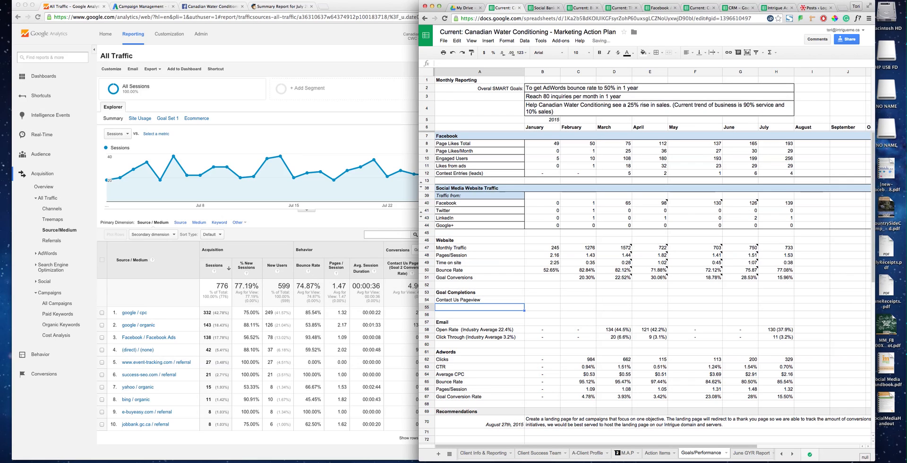
- Check the goal names in Google Analytics and label cell A55 of the sheet "Thank You For Contacting Us"
{"action": "left_click", "coordinate": [359, 222]}
{"action": "left_click", "coordinate": [460, 252]}
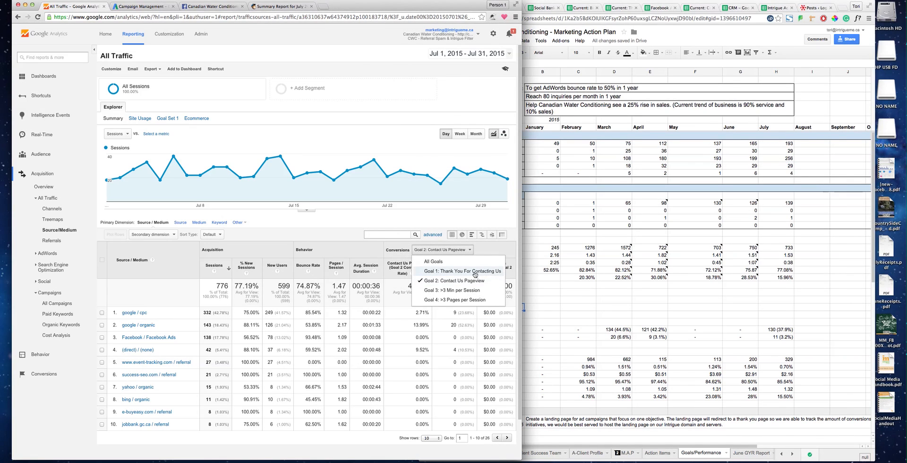
{"action": "left_click", "coordinate": [598, 296]}
{"action": "type", "text": "Thank You For"}
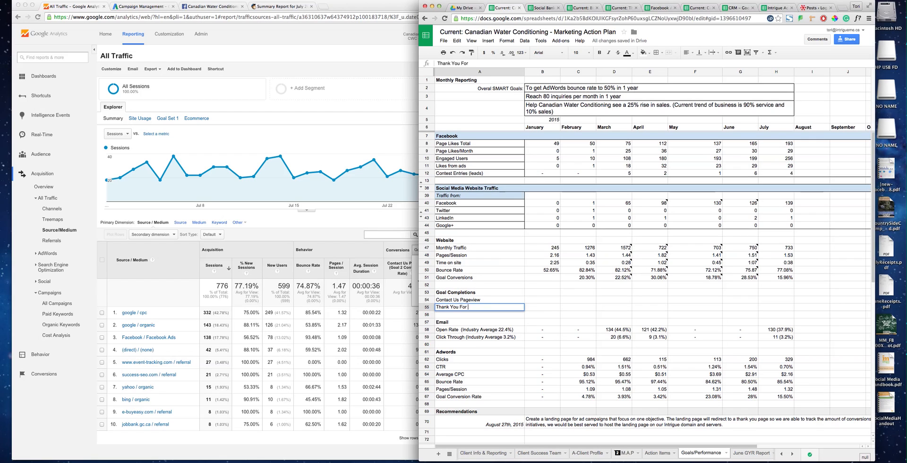
{"action": "type", "text": " Contacting Us"}
{"action": "key", "text": "Return"}
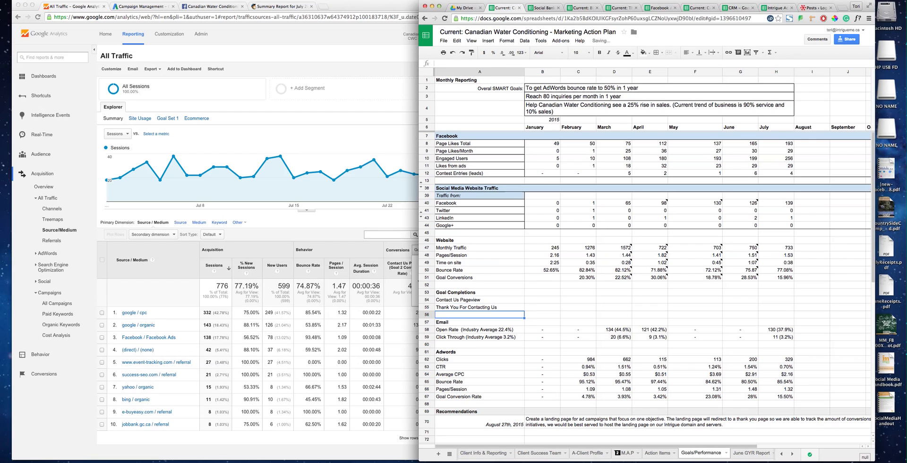
- Look up the Goal 2 completions in Google Analytics and enter 38 as July's Contact Us Pageview value in H54
{"action": "left_click", "coordinate": [387, 230]}
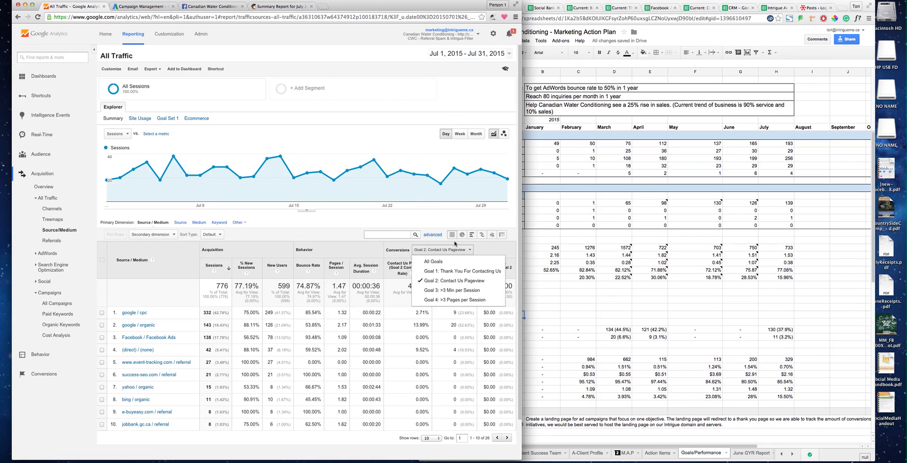
{"action": "left_click", "coordinate": [494, 280]}
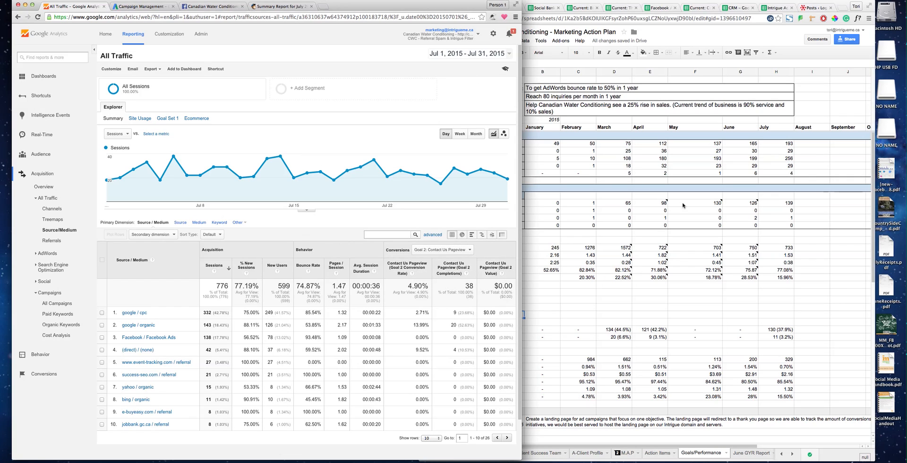
{"action": "left_click", "coordinate": [658, 295]}
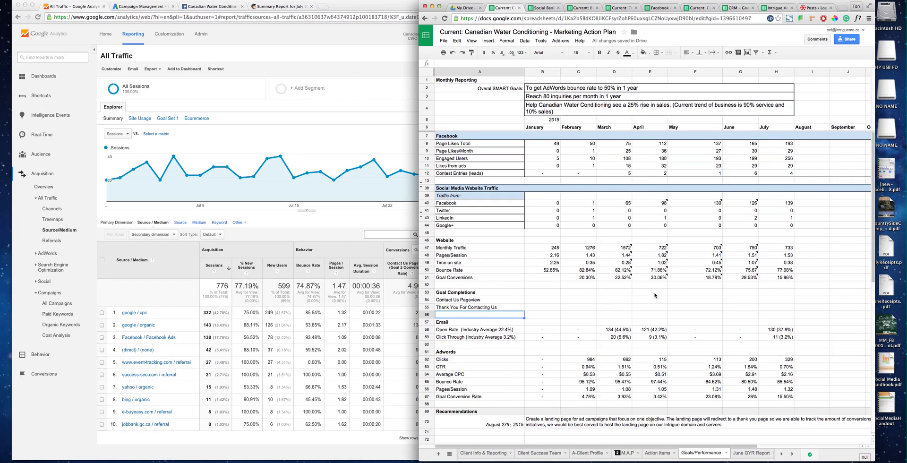
{"action": "left_click", "coordinate": [774, 300]}
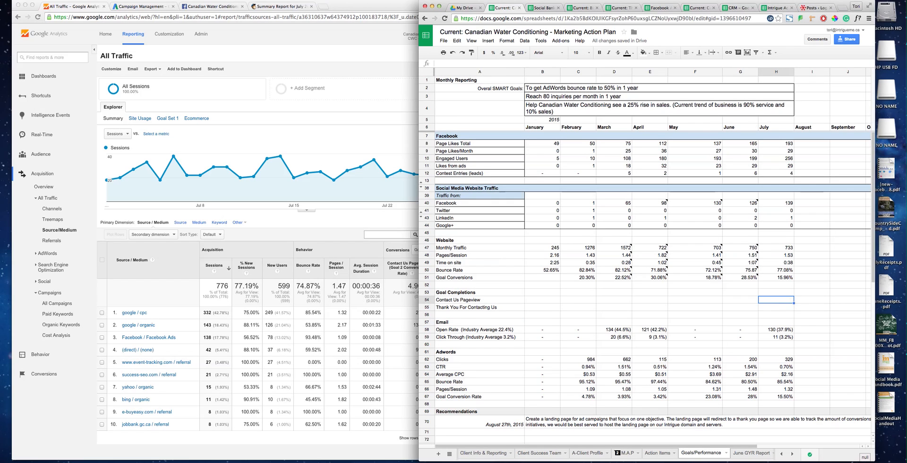
{"action": "key", "text": "Return"}
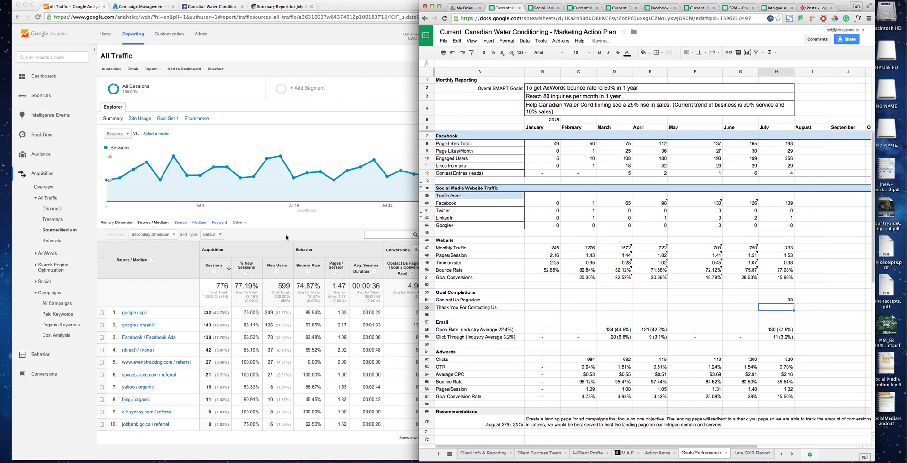
- Set the Analytics report's conversions to Goal 1: Thank You For Contacting Us and enter 0 as its July value in H55
{"action": "left_click", "coordinate": [322, 224]}
{"action": "left_click", "coordinate": [443, 249]}
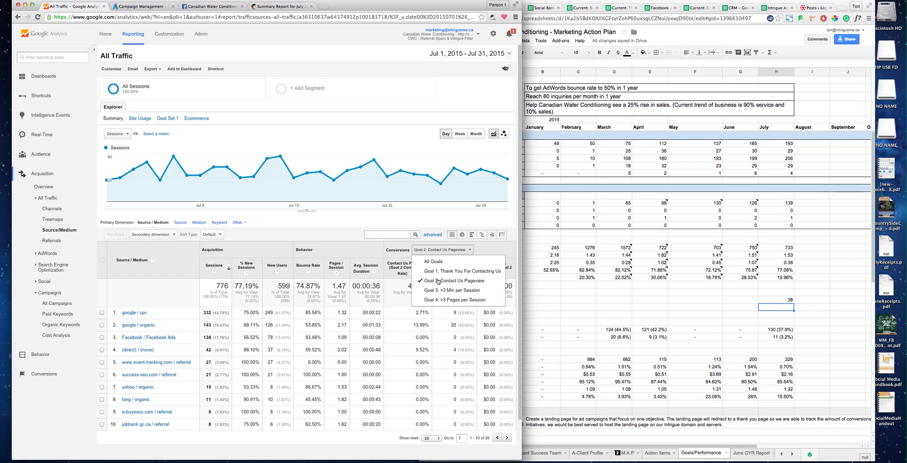
{"action": "left_click", "coordinate": [460, 272]}
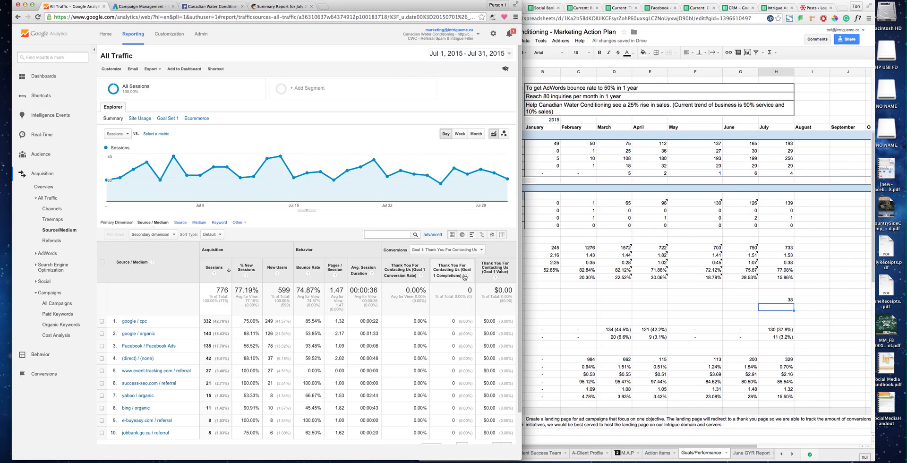
{"action": "left_click", "coordinate": [789, 311]}
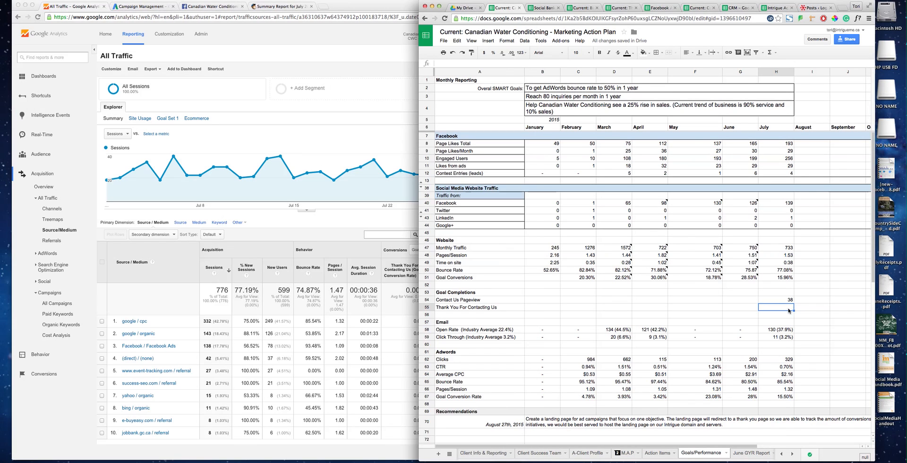
{"action": "type", "text": "0"}
{"action": "key", "text": "Return"}
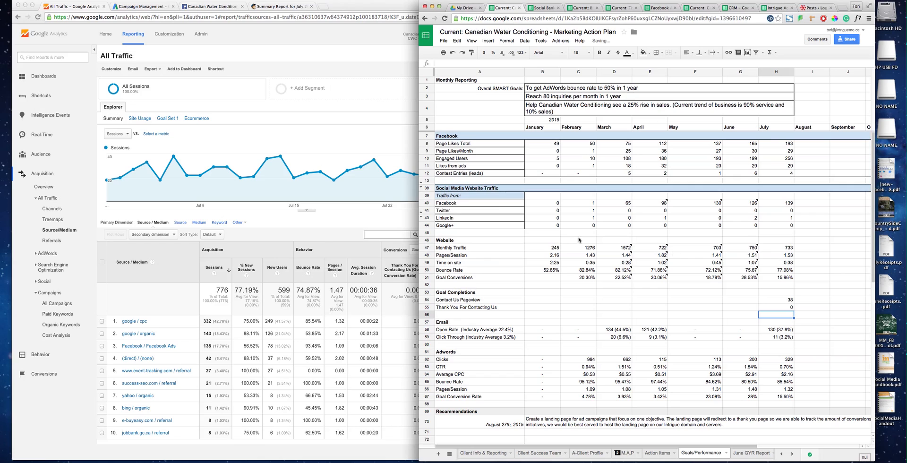
{"action": "left_click", "coordinate": [391, 226]}
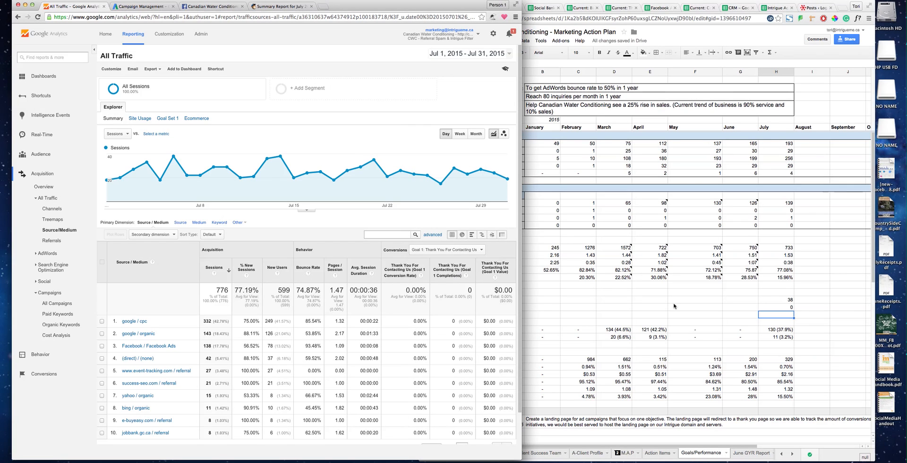
{"action": "left_click", "coordinate": [746, 305]}
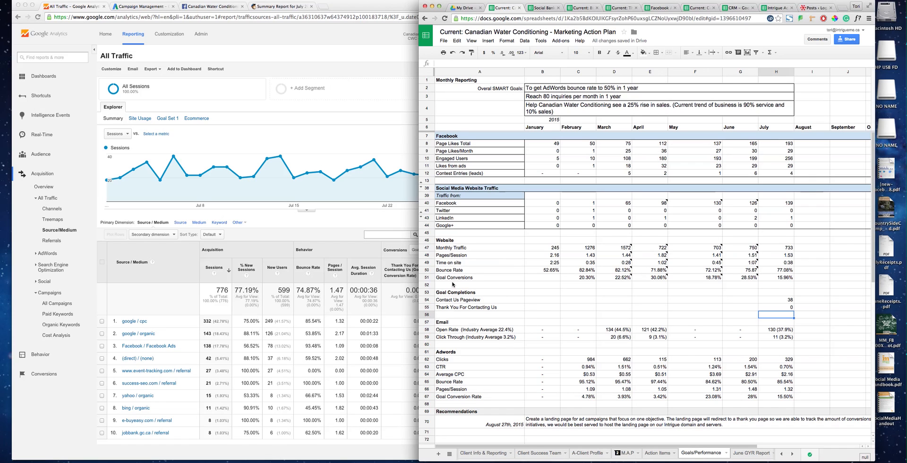
{"action": "scroll", "coordinate": [452, 284], "scroll_direction": "right", "scroll_amount": 3}
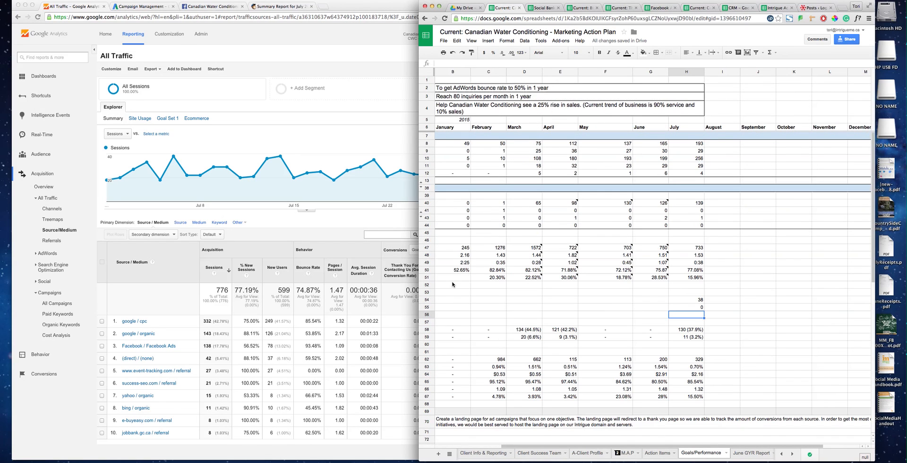
{"action": "left_click", "coordinate": [486, 446]}
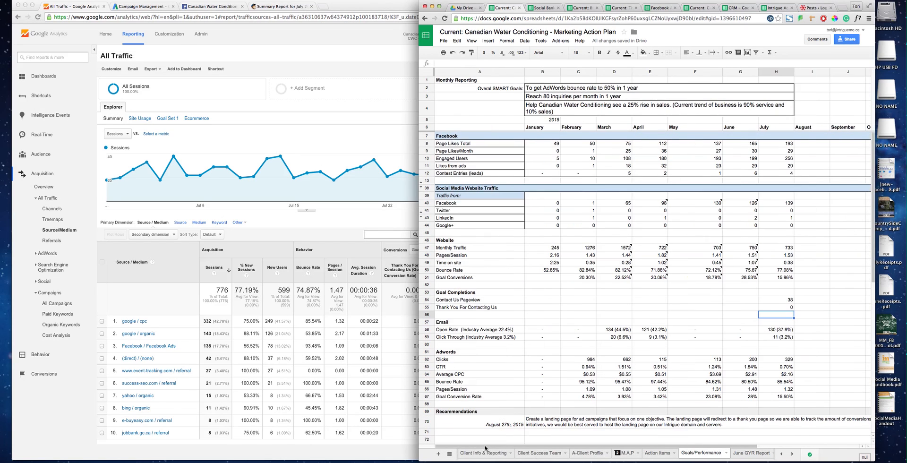
- Insert three rows below row 67, under the Adwords section of the Goals/Performance sheet
{"action": "left_click", "coordinate": [449, 352]}
{"action": "left_click_drag", "start_coordinate": [427, 382], "coordinate": [427, 397]}
{"action": "right_click", "coordinate": [427, 396]}
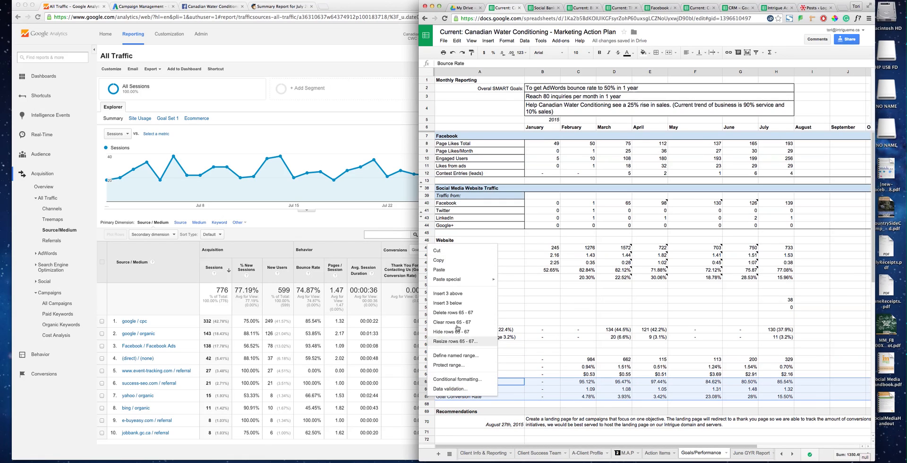
{"action": "left_click", "coordinate": [458, 303]}
- Copy the Goal Completions labels from A53:A55 to A69:A71 and rename the copied heading "Goal Completions via AdWords"
{"action": "left_click_drag", "start_coordinate": [456, 292], "coordinate": [466, 309]}
{"action": "key", "text": "ctrl+c"}
{"action": "left_click", "coordinate": [455, 411]}
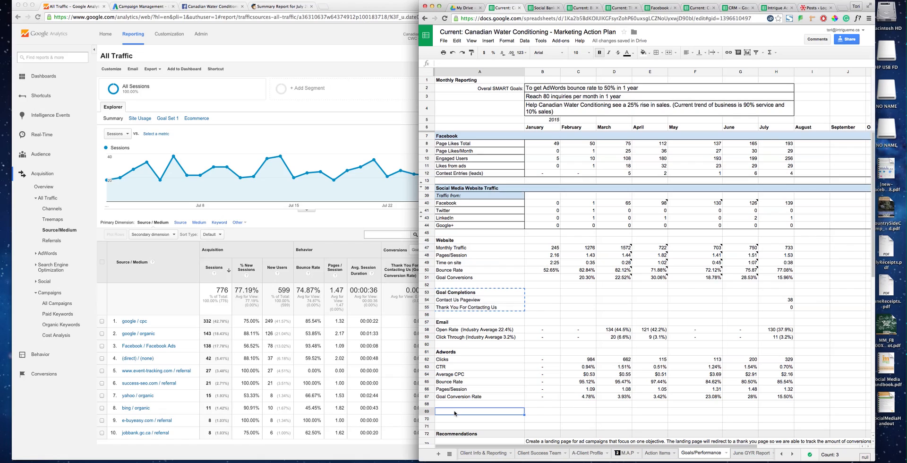
{"action": "key", "text": "ctrl+v"}
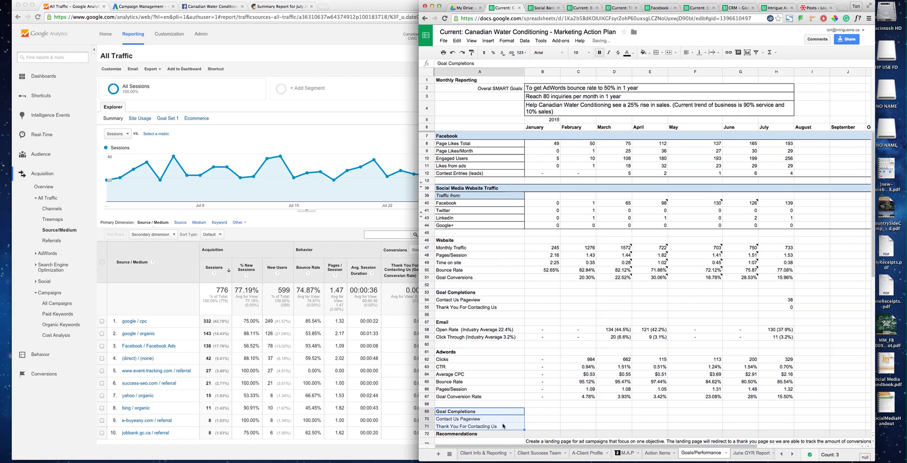
{"action": "double_click", "coordinate": [490, 414]}
{"action": "type", "text": "via AdWords"}
{"action": "key", "text": "Return"}
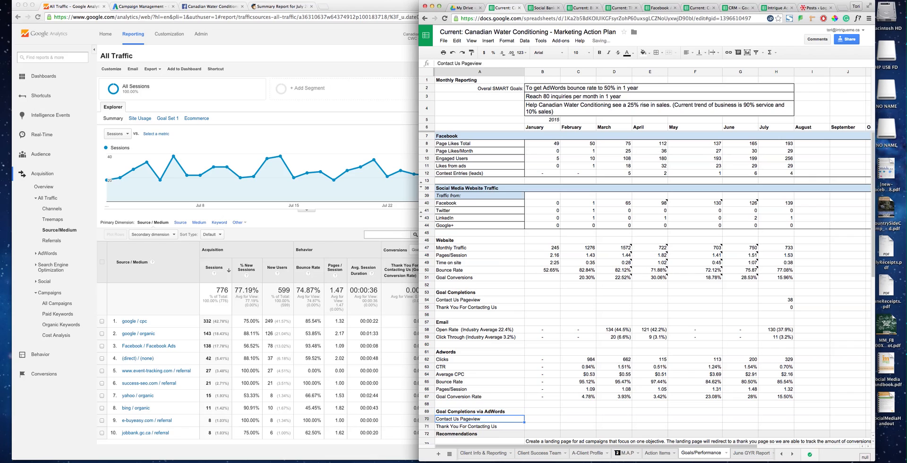
- Show 50 rows in Google Analytics' All Traffic report and review the full list of traffic sources
{"action": "left_click", "coordinate": [302, 225]}
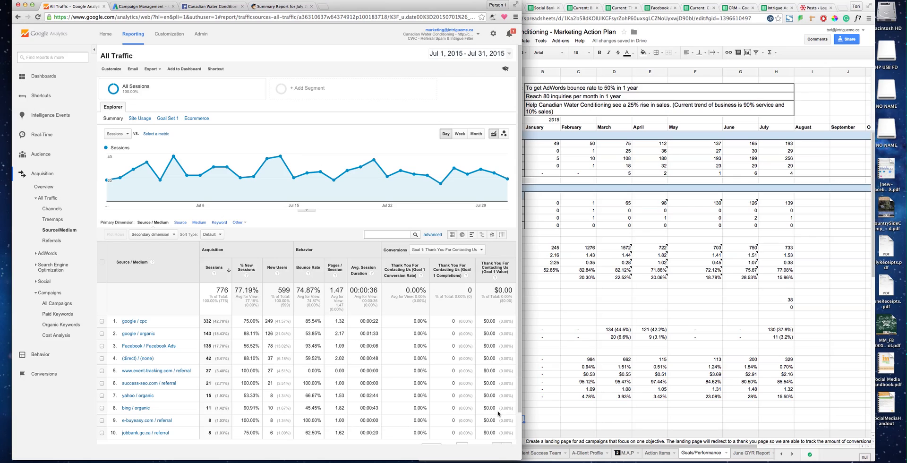
{"action": "scroll", "coordinate": [522, 418], "scroll_direction": "down", "scroll_amount": 2}
{"action": "left_click", "coordinate": [429, 413]}
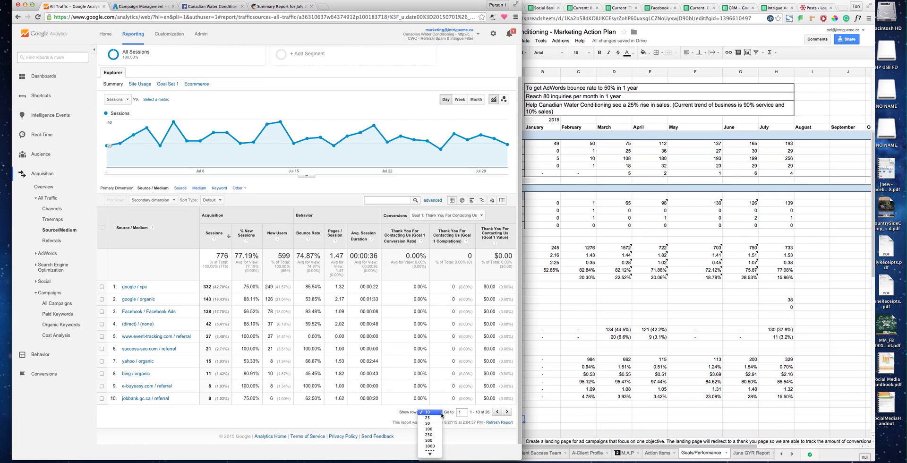
{"action": "left_click", "coordinate": [427, 423]}
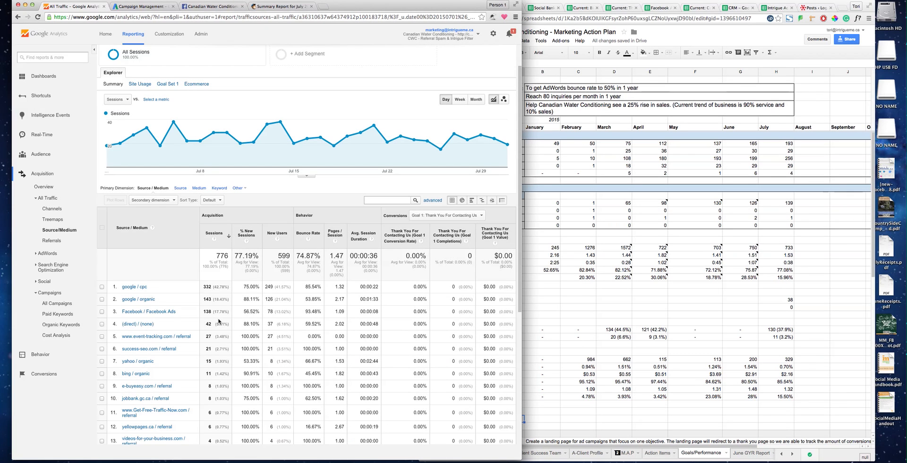
{"action": "scroll", "coordinate": [219, 321], "scroll_direction": "down", "scroll_amount": 10}
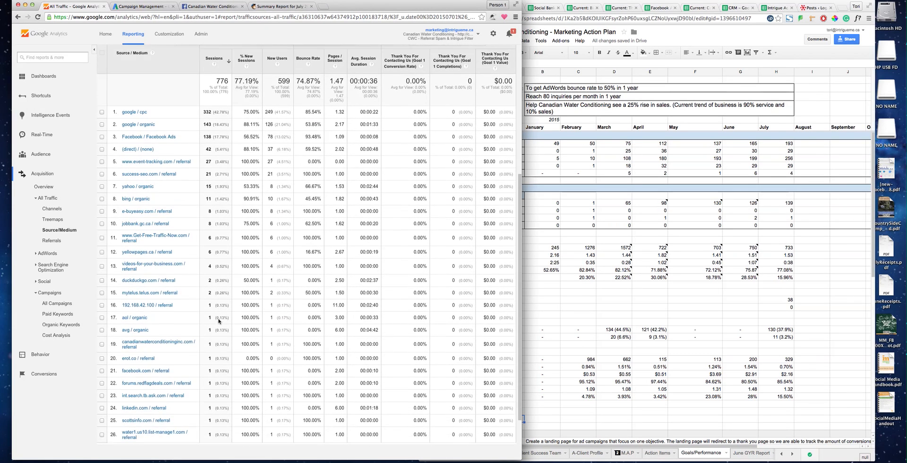
{"action": "scroll", "coordinate": [219, 321], "scroll_direction": "down", "scroll_amount": 3}
{"action": "scroll", "coordinate": [190, 316], "scroll_direction": "up", "scroll_amount": 15}
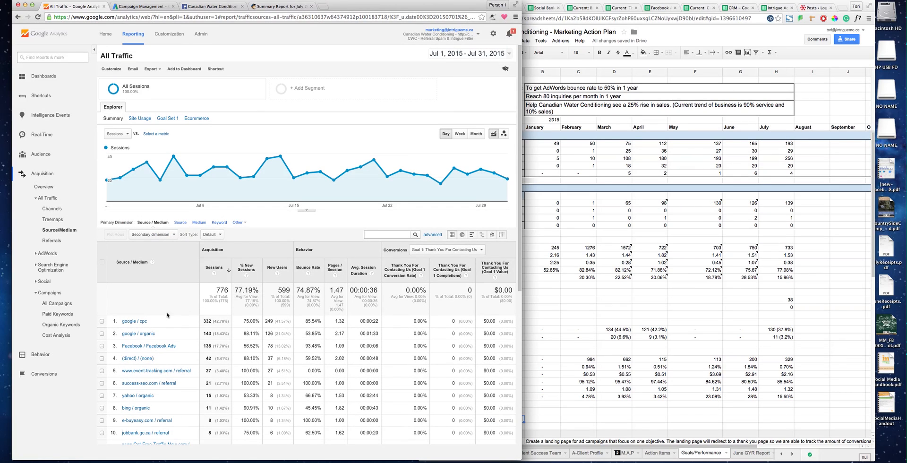
- Open the AdWords Campaigns report in Google Analytics and enter 0 as July's Thank You For Contacting Us value in H71
{"action": "left_click", "coordinate": [56, 256]}
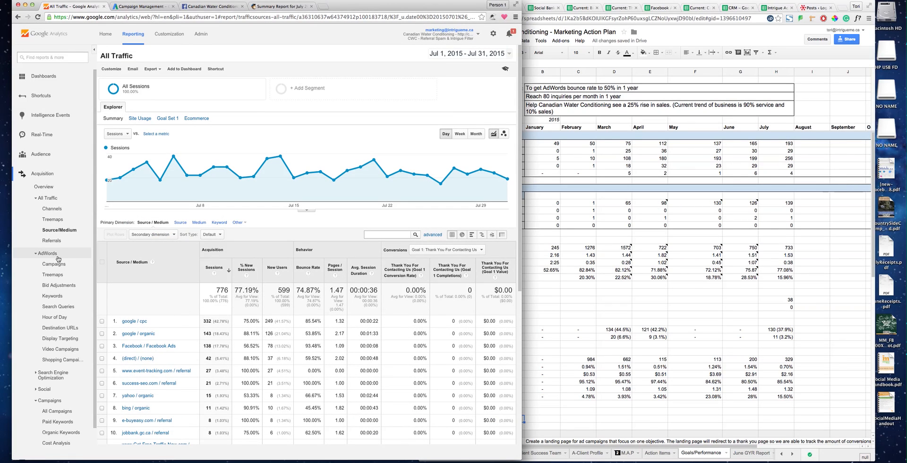
{"action": "left_click", "coordinate": [64, 268]}
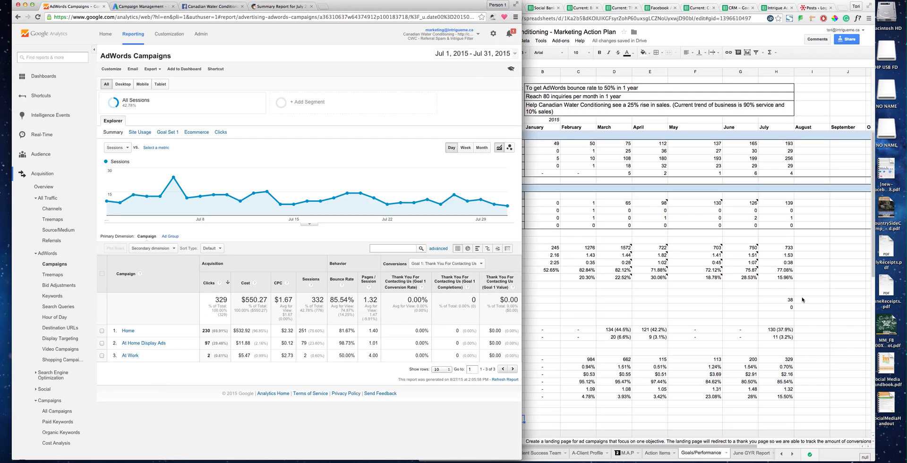
{"action": "left_click", "coordinate": [754, 309]}
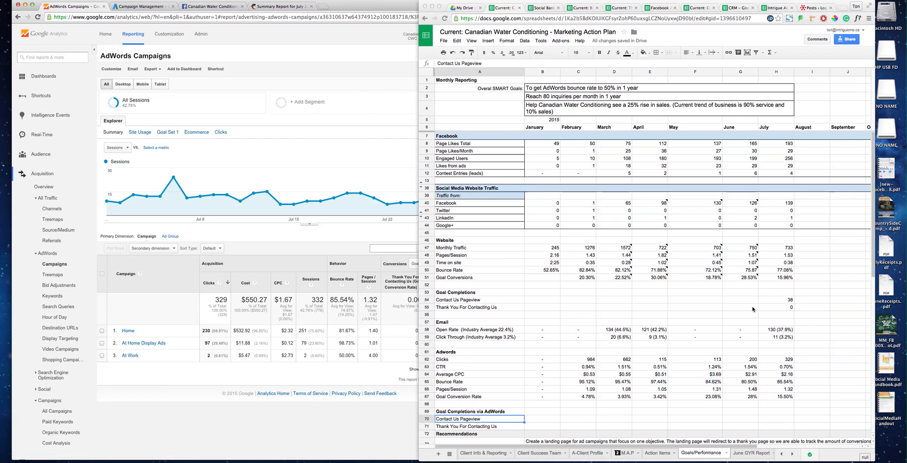
{"action": "left_click", "coordinate": [775, 428]}
{"action": "type", "text": "0"}
{"action": "key", "text": "Return"}
- Set the AdWords Campaigns report's conversions to Goal 2: Contact Us Pageview and enter 9 as a plain number for July in H70
{"action": "key", "text": "Up"}
{"action": "key", "text": "Up"}
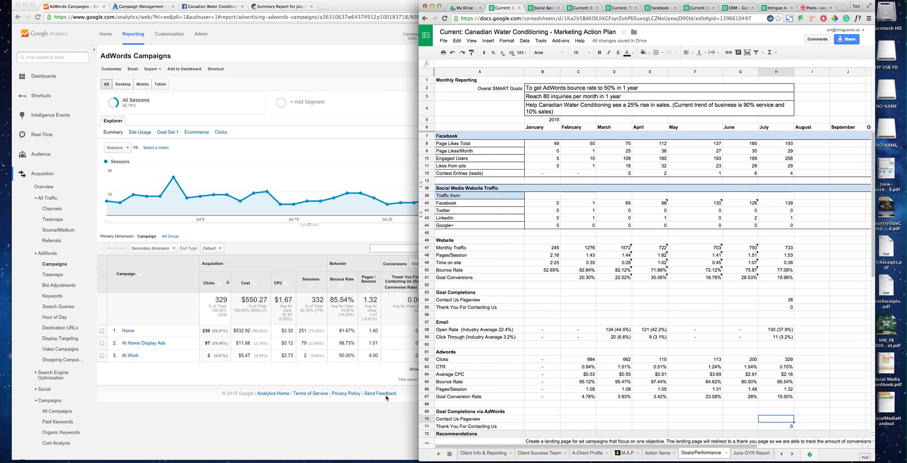
{"action": "left_click", "coordinate": [386, 398]}
{"action": "left_click", "coordinate": [447, 263]}
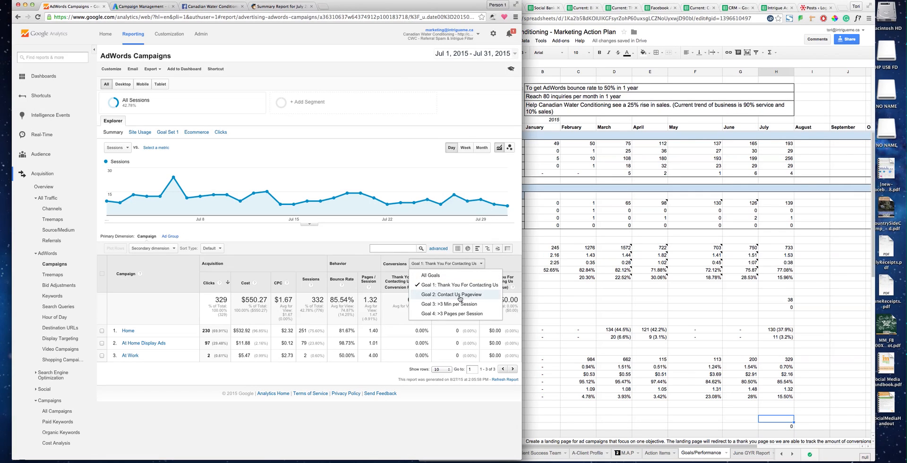
{"action": "left_click", "coordinate": [460, 295]}
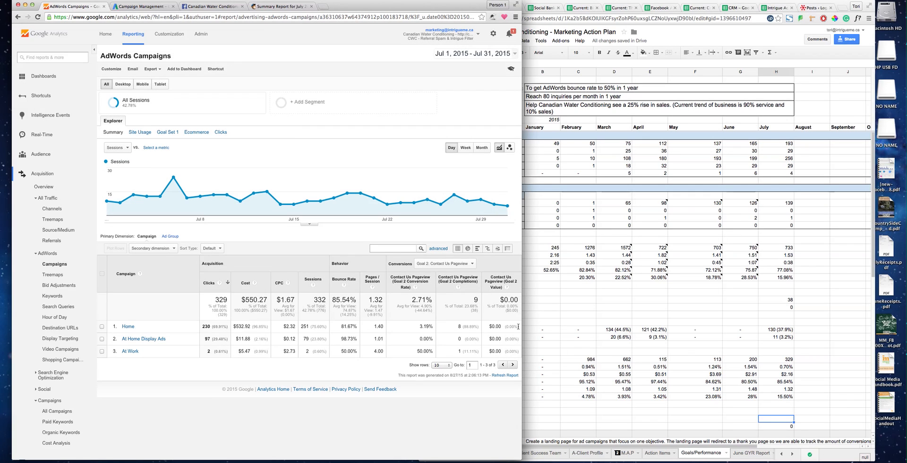
{"action": "left_click", "coordinate": [789, 425]}
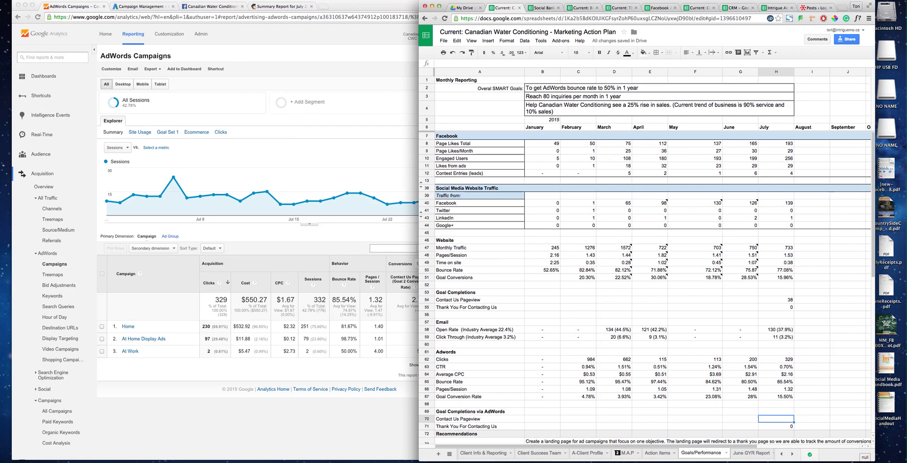
{"action": "type", "text": "9"}
{"action": "key", "text": "Return"}
{"action": "double_click", "coordinate": [783, 420]}
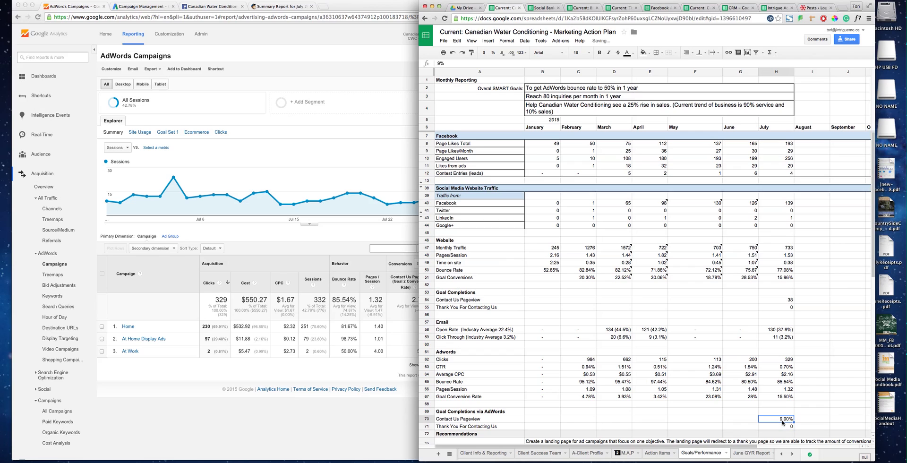
{"action": "key", "text": "Return"}
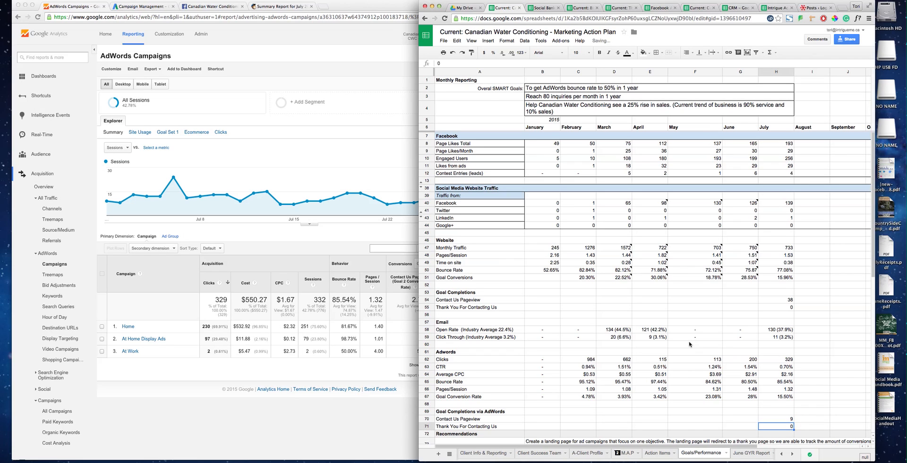
{"action": "scroll", "coordinate": [690, 344], "scroll_direction": "down", "scroll_amount": 10}
{"action": "scroll", "coordinate": [689, 345], "scroll_direction": "up", "scroll_amount": 10}
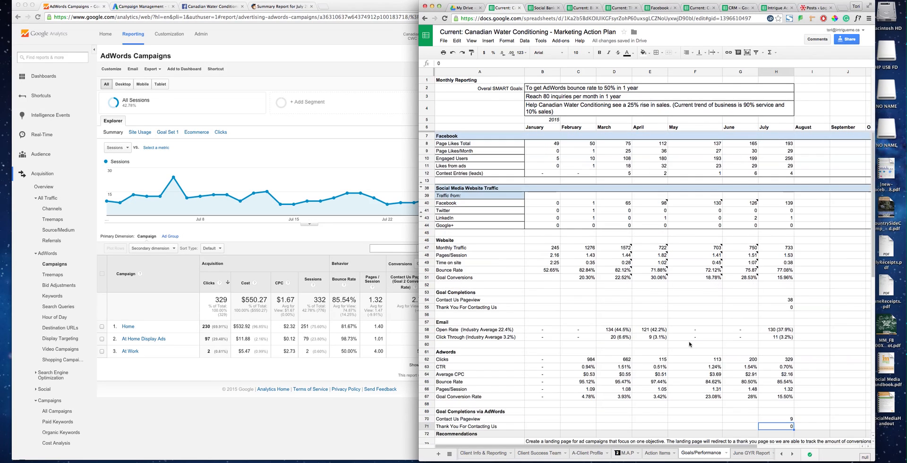